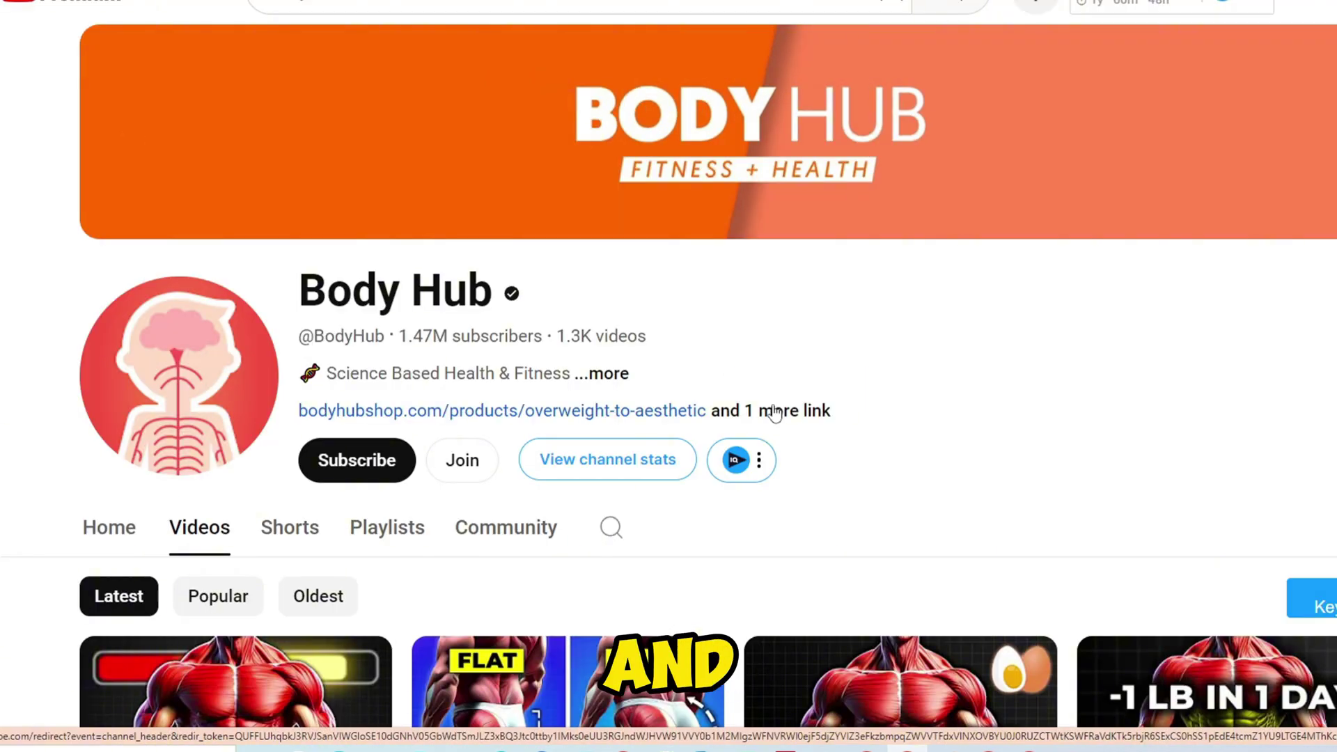
Step: On the Body Hub channel, open the channel's extra links and follow its product page link
click(770, 414)
click(661, 235)
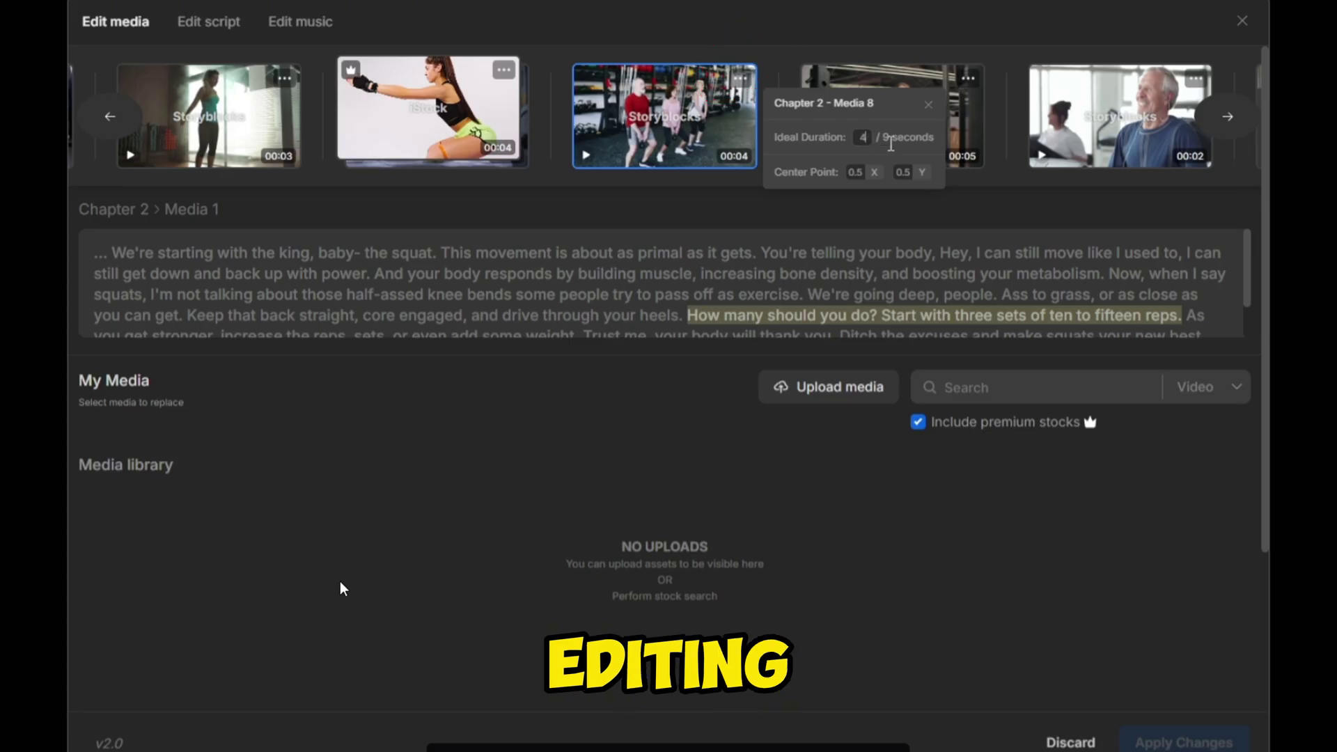
drag(883, 141, 912, 141)
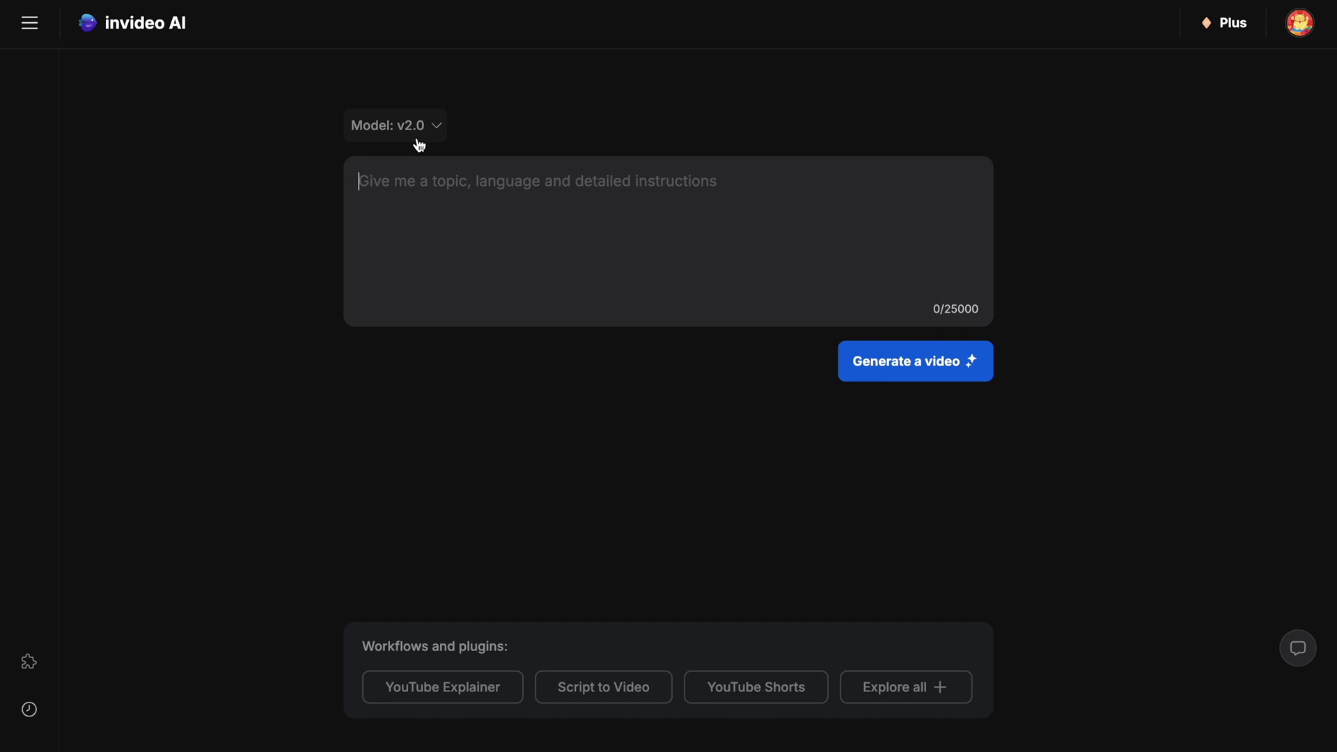
Step: Keep invideo AI v2.0 selected in the model dropdown
click(417, 141)
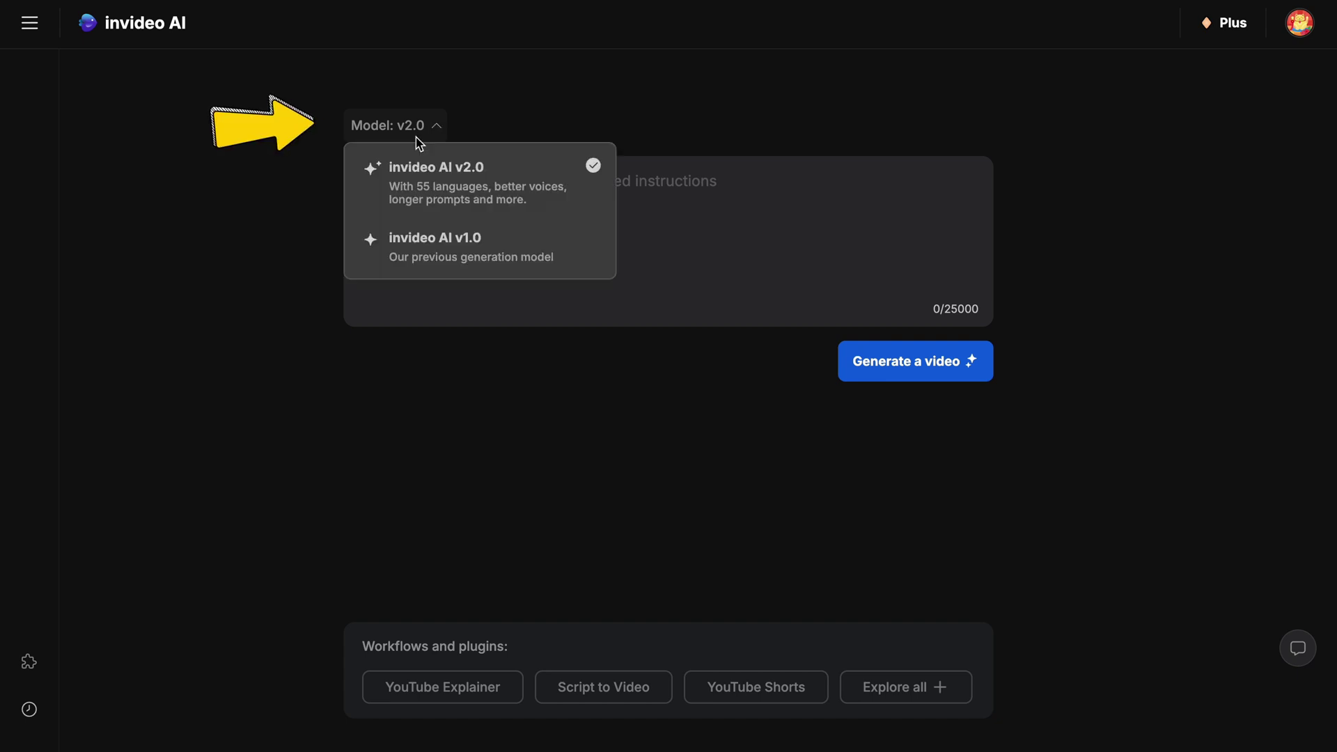
click(465, 185)
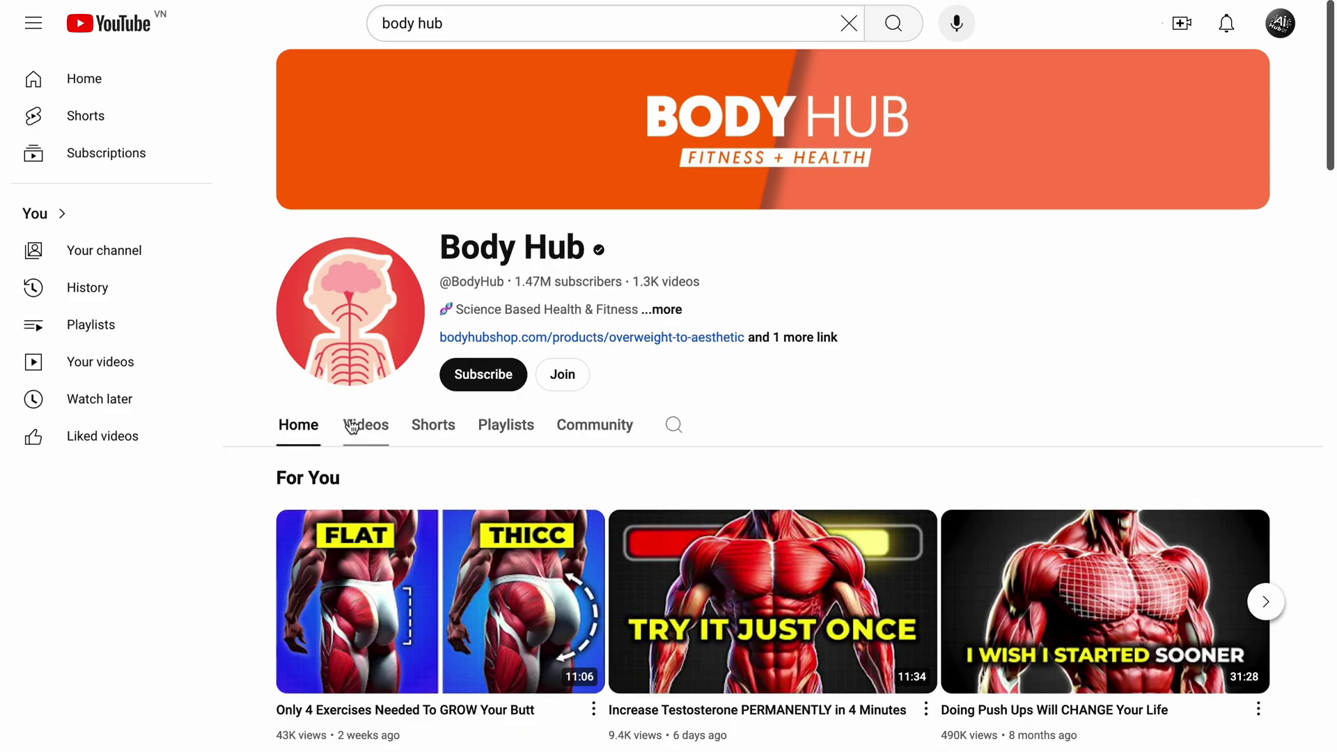
Step: Browse the channel's Videos list and open 'Start Doing These 10 Anti Aging Exercises ASAP'
click(351, 426)
scroll(462, 344, down, 2)
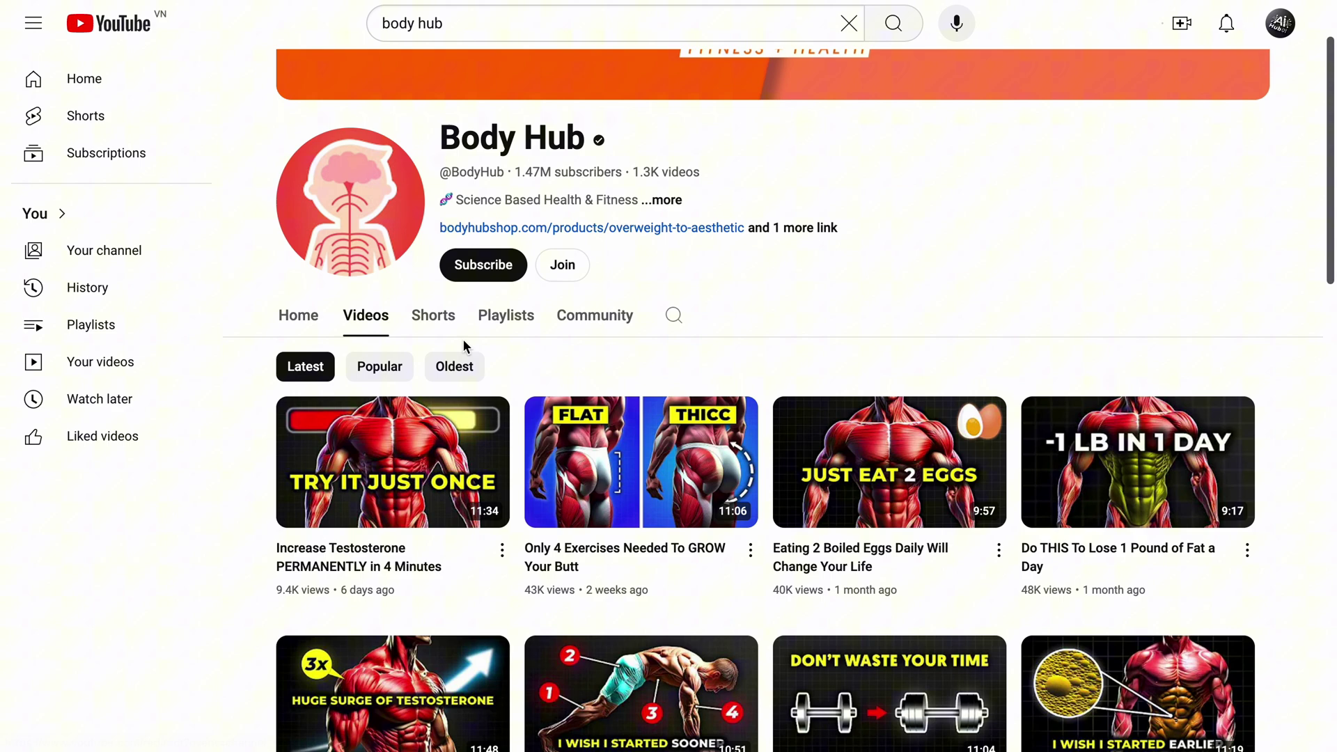
scroll(462, 345, down, 2)
scroll(914, 351, down, 1)
scroll(1058, 186, down, 4)
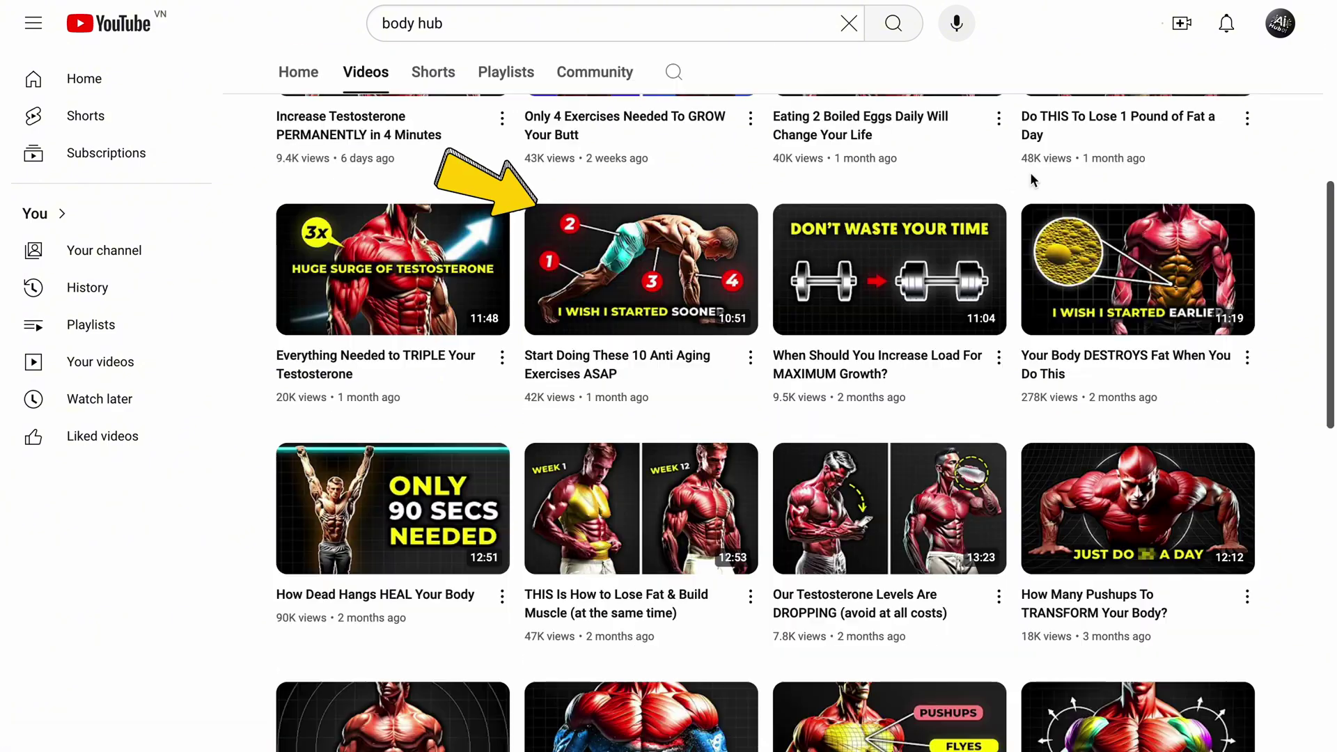
click(665, 252)
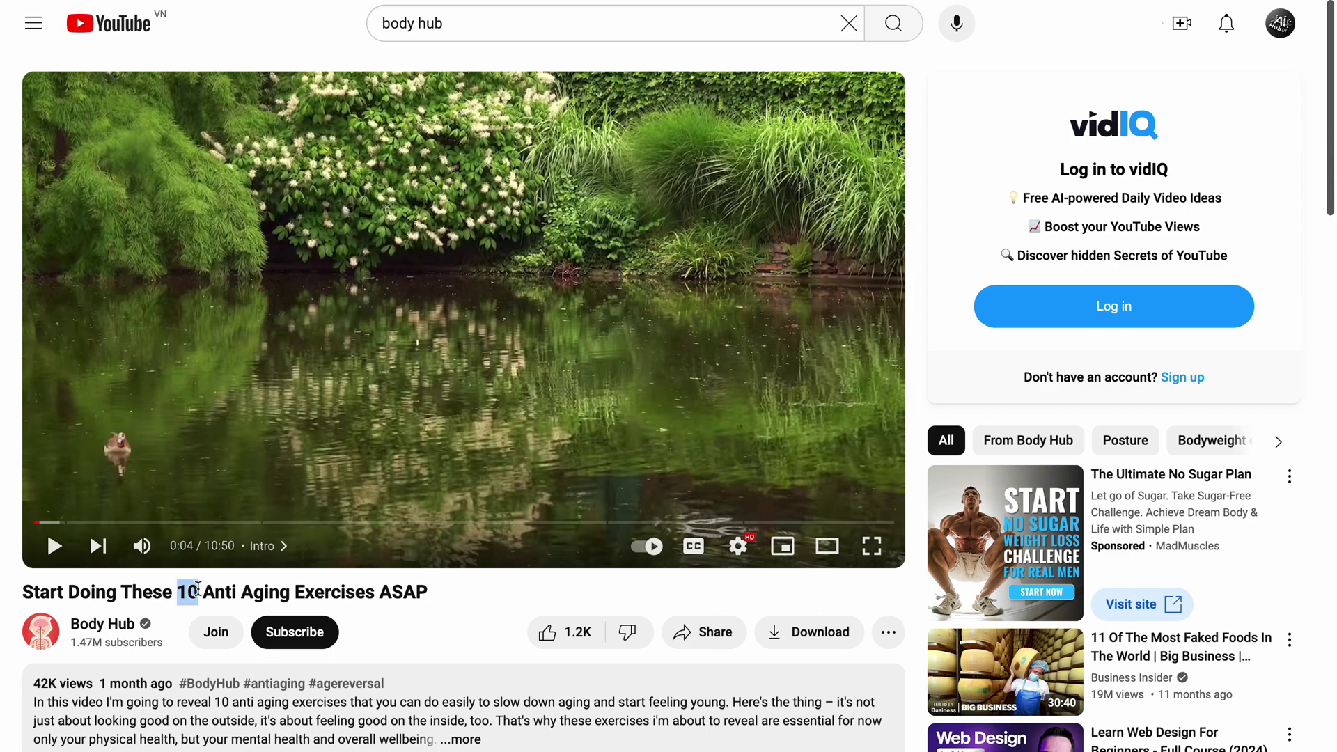
Step: Scroll to the comments and select the listed exercises
drag(198, 589, 366, 584)
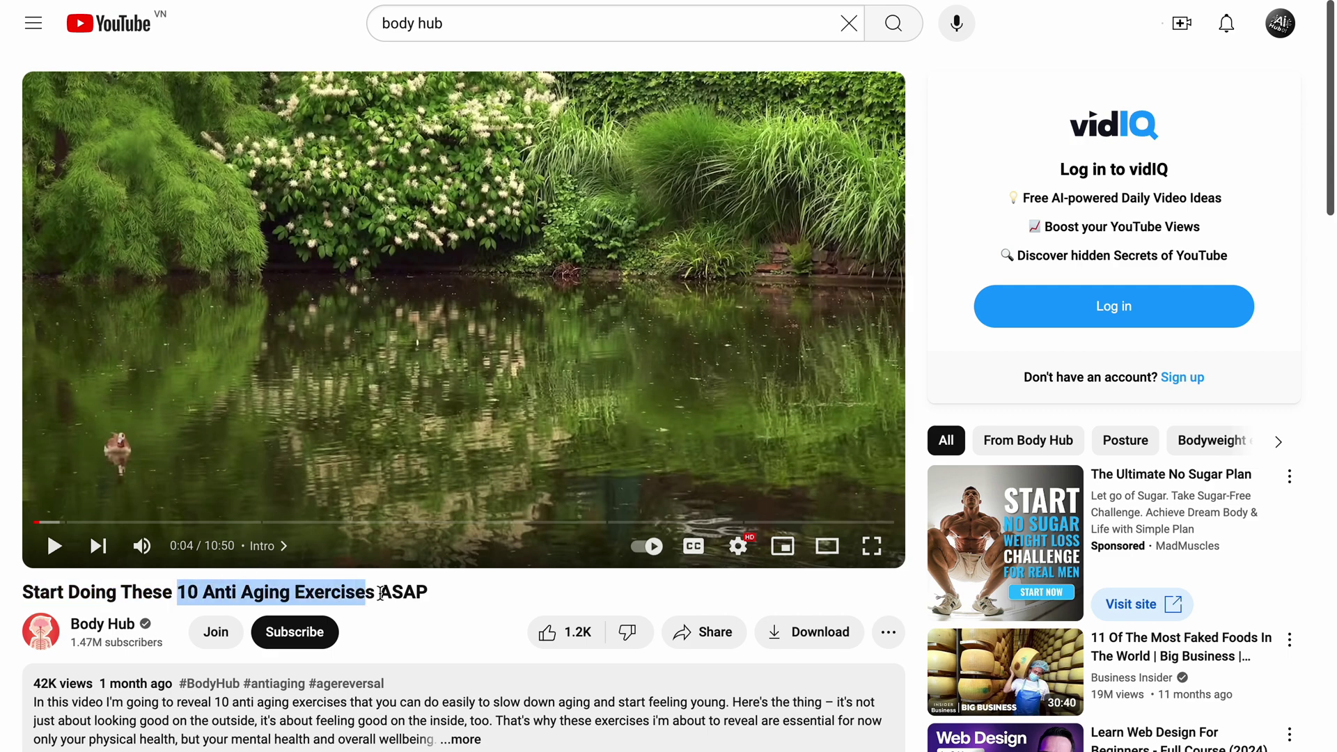
click(381, 592)
scroll(325, 592, down, 2)
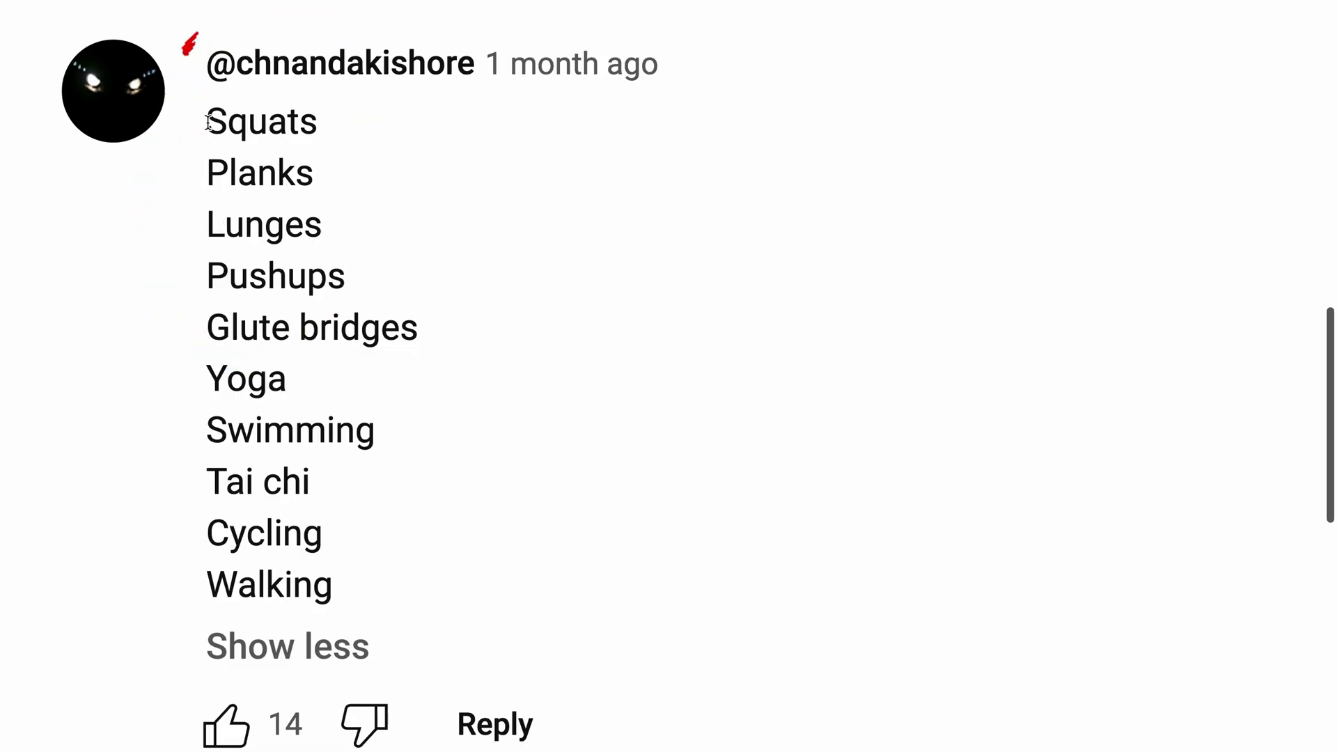
mouse_move(206, 120)
mouse_down()
mouse_move(335, 320)
mouse_move(415, 331)
mouse_up()
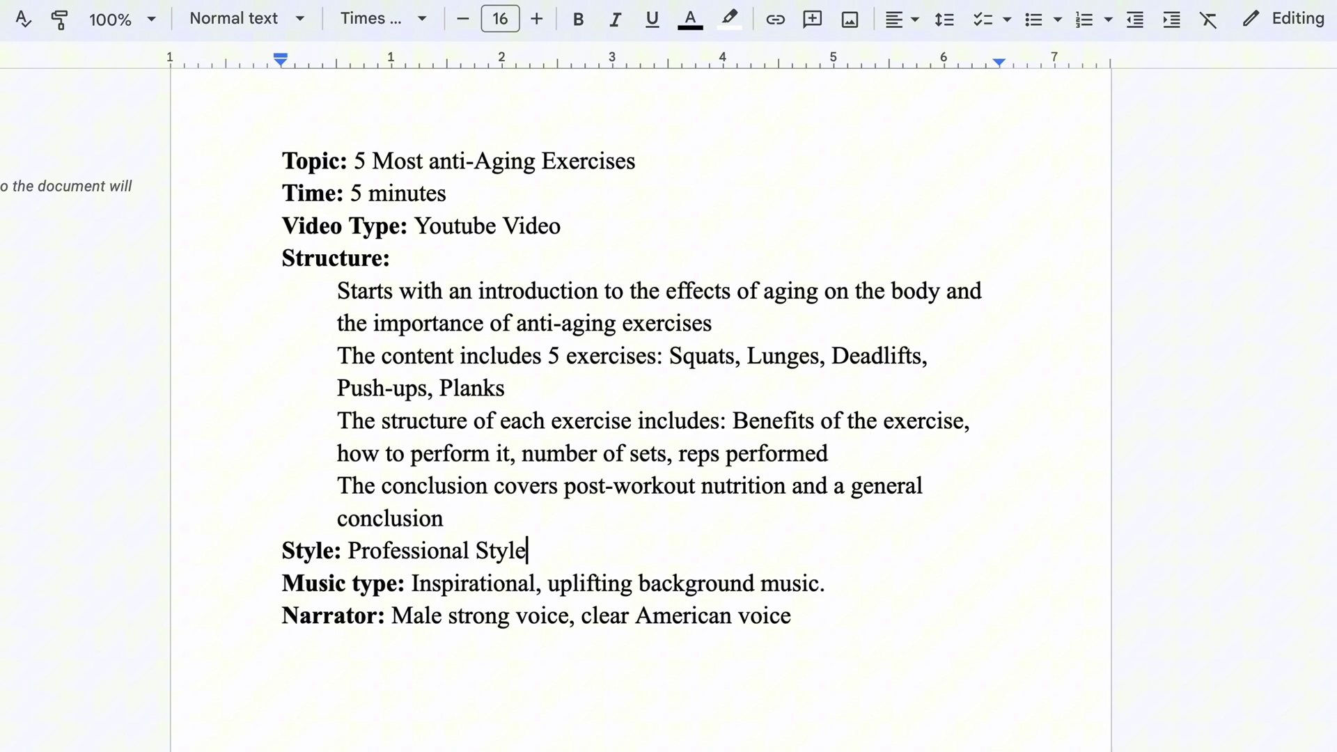
Step: Copy the entire Google Doc video brief and paste it into the invideo prompt box
key(ctrl+a)
right_click(361, 213)
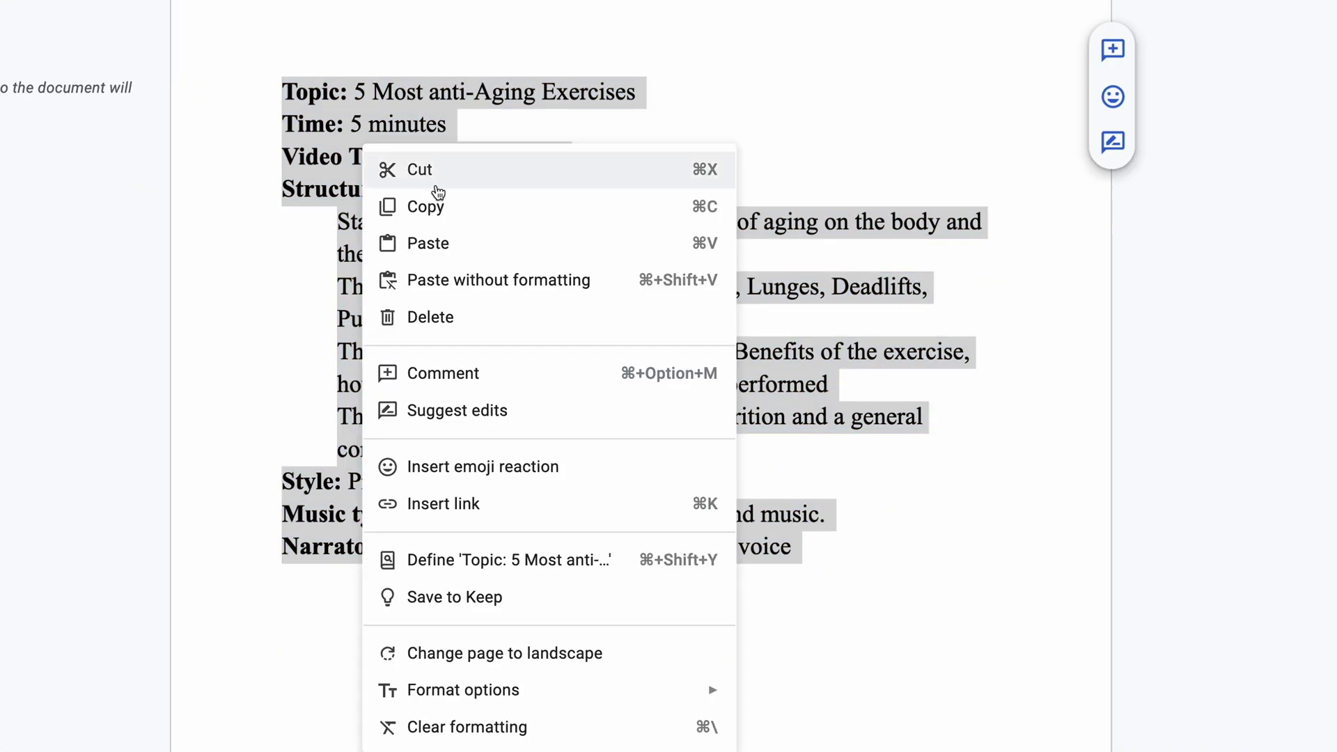
click(436, 278)
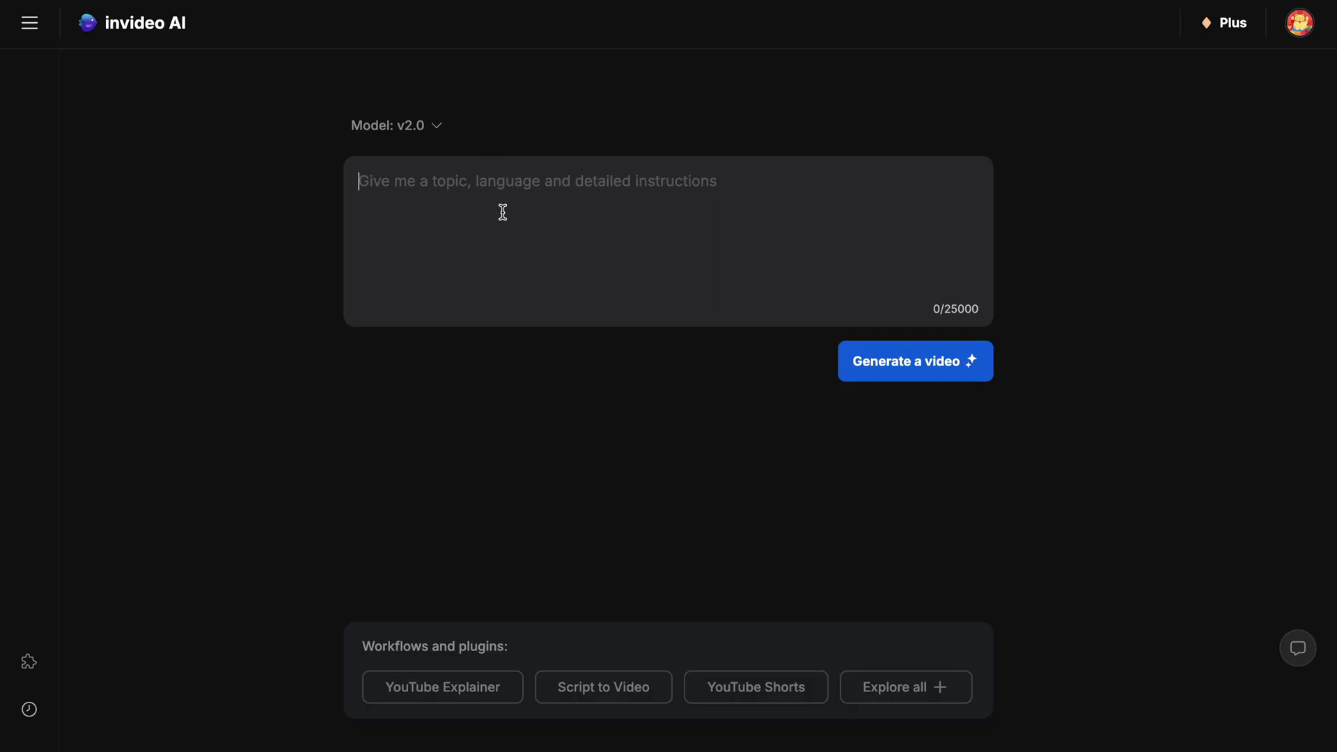
key(ctrl+v)
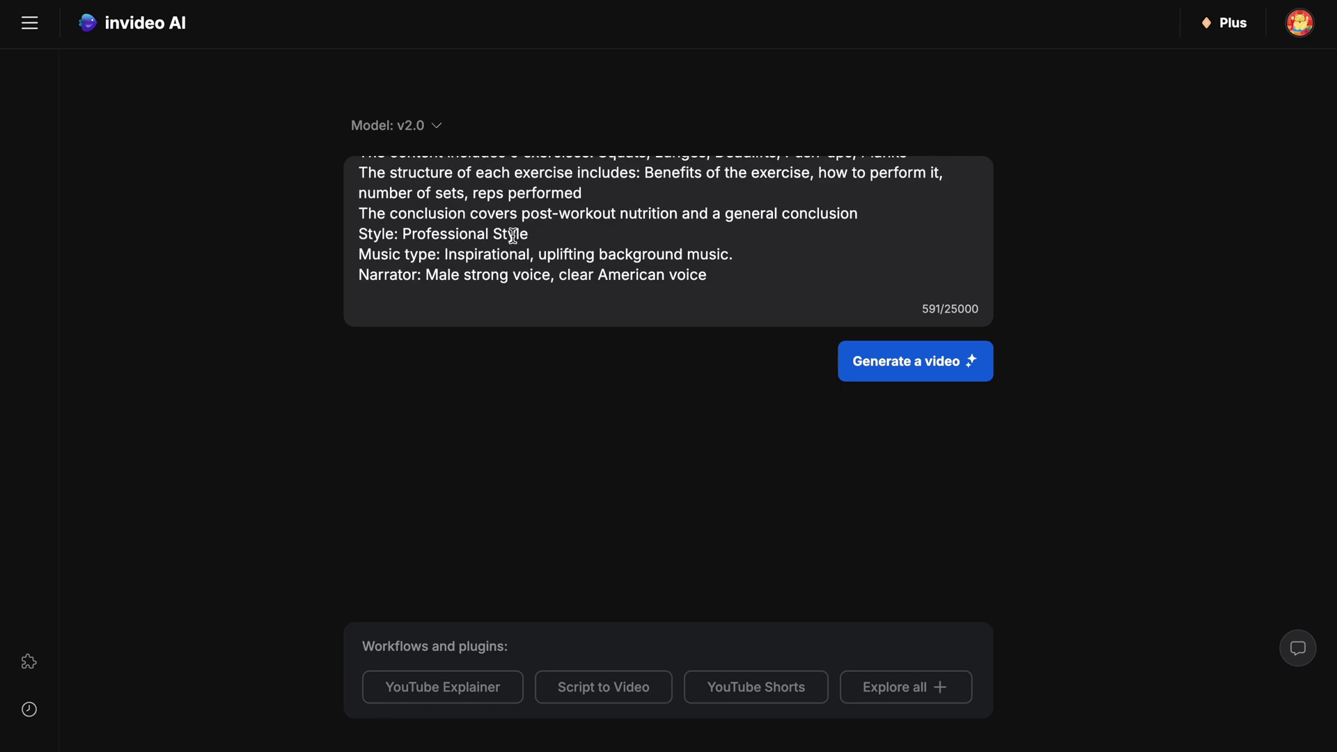
scroll(508, 223, up, 5)
scroll(513, 236, down, 1)
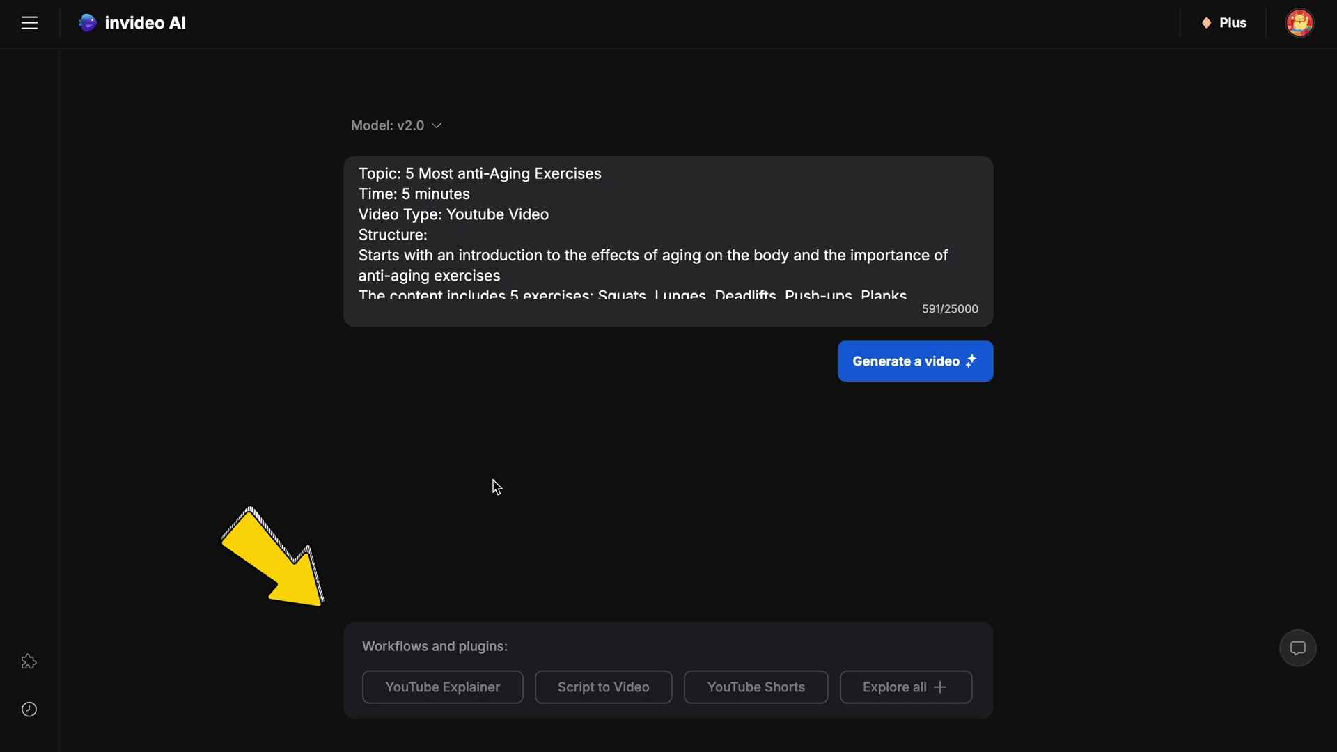
mouse_move(773, 596)
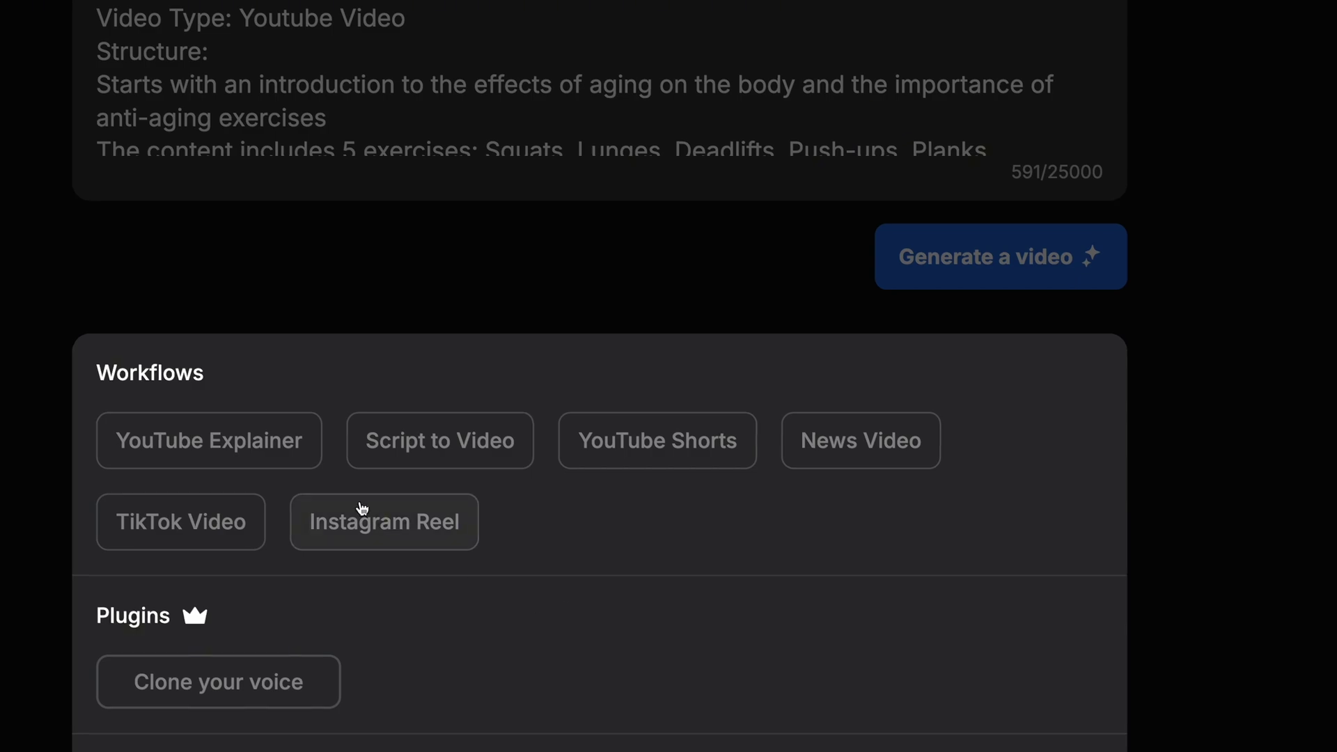
click(274, 451)
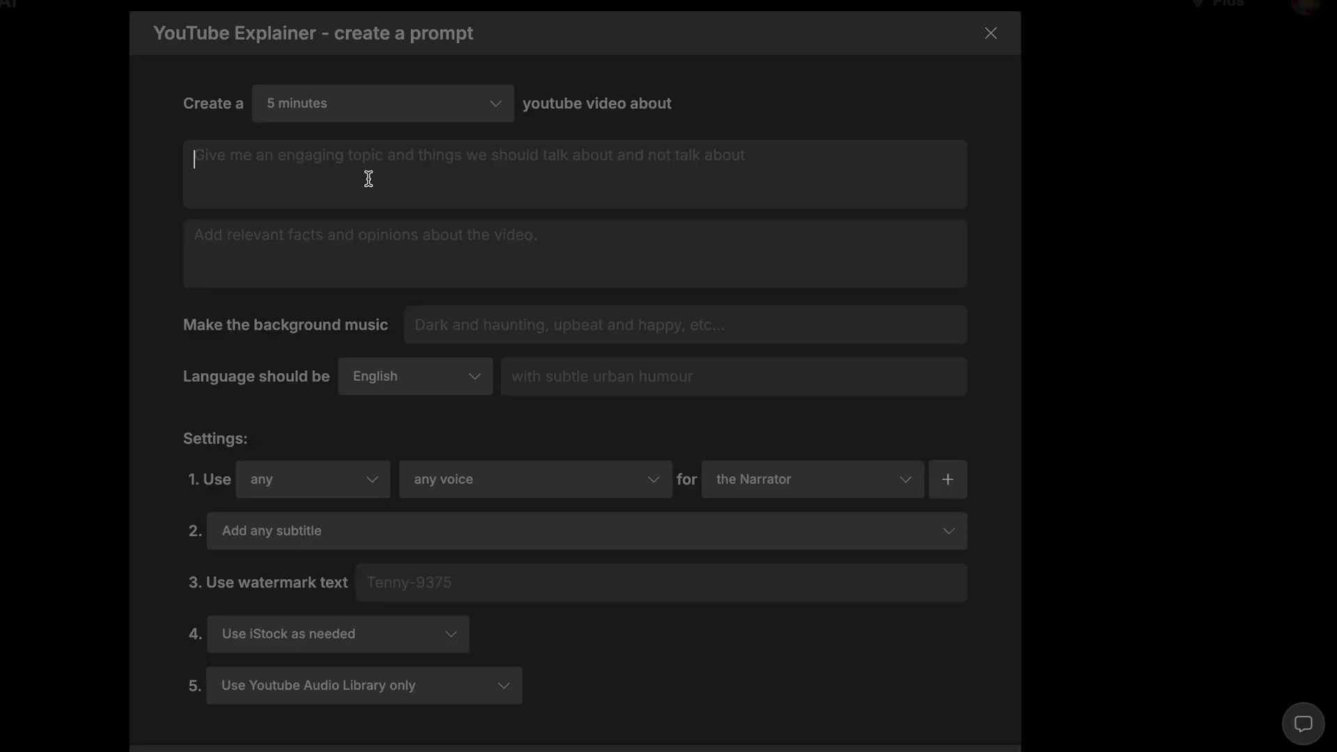
key(ctrl+v)
click(383, 253)
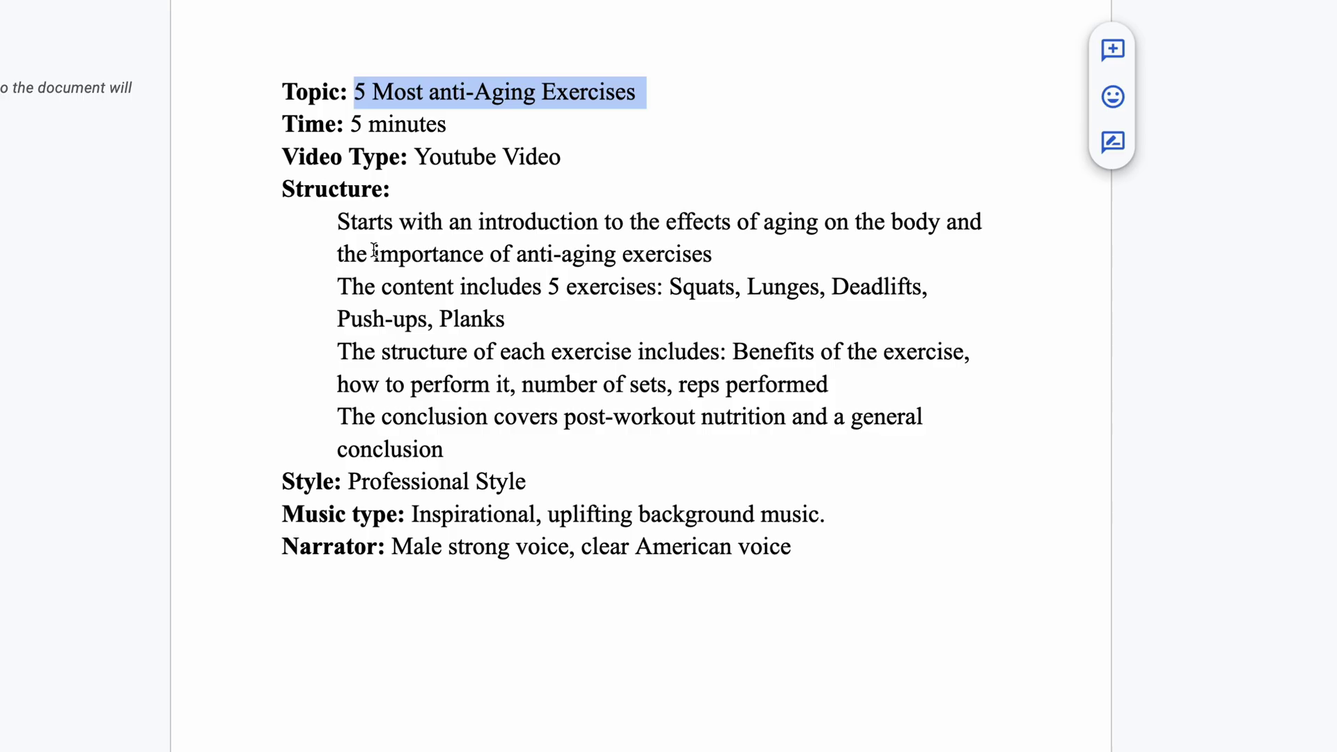
drag(336, 232, 738, 441)
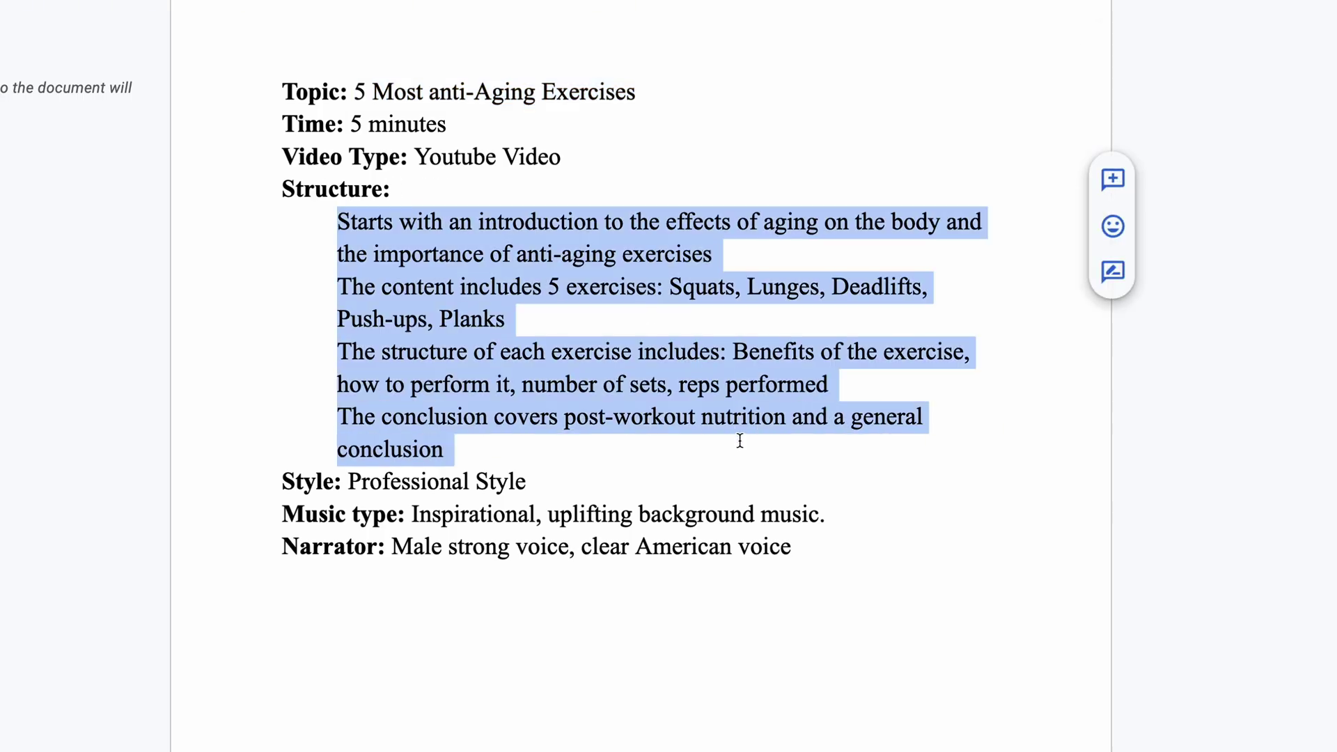
right_click(469, 338)
click(617, 206)
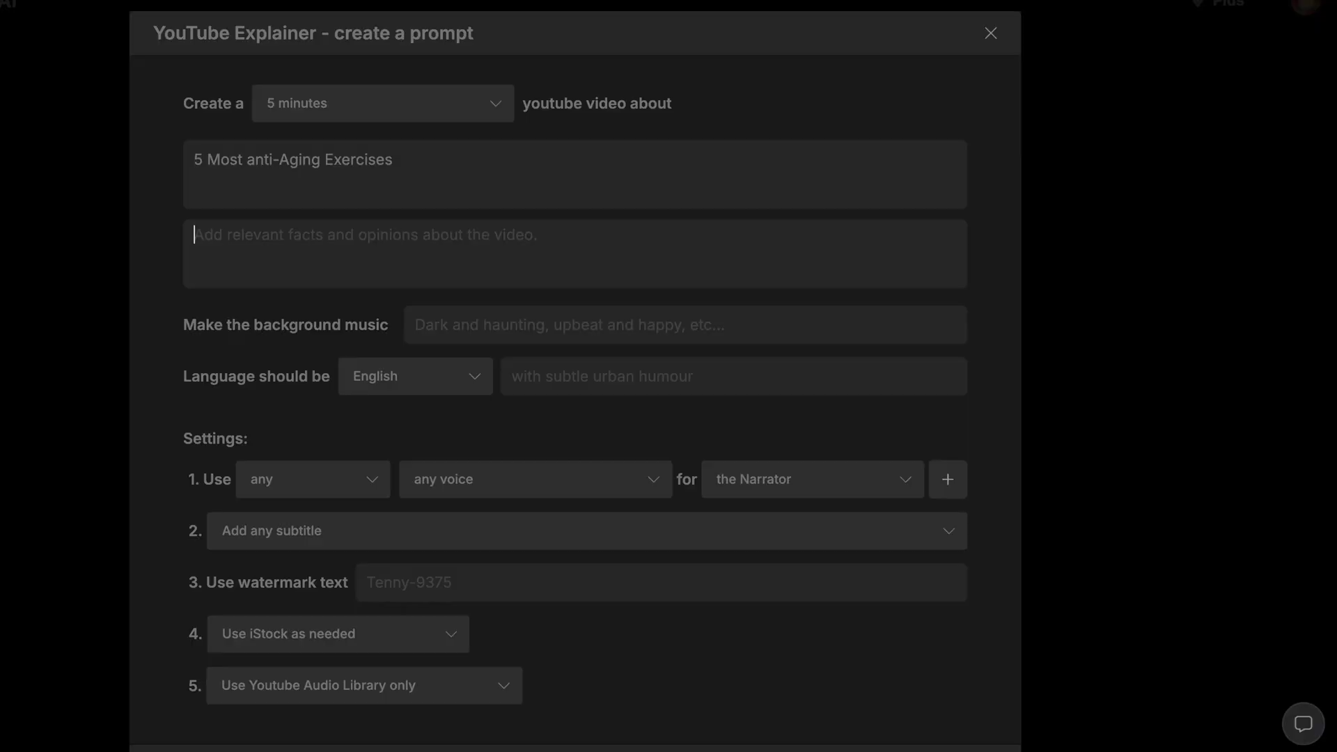
key(ctrl+v)
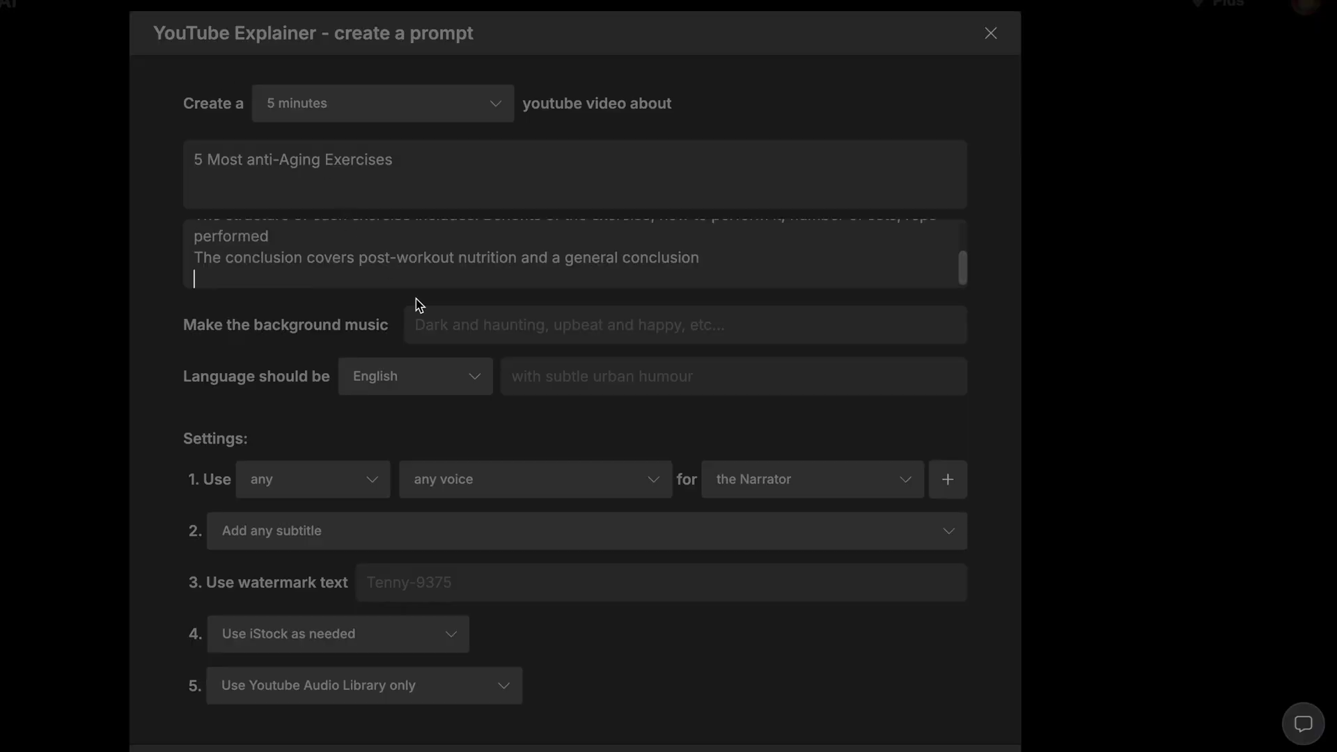
scroll(418, 272, up, 3)
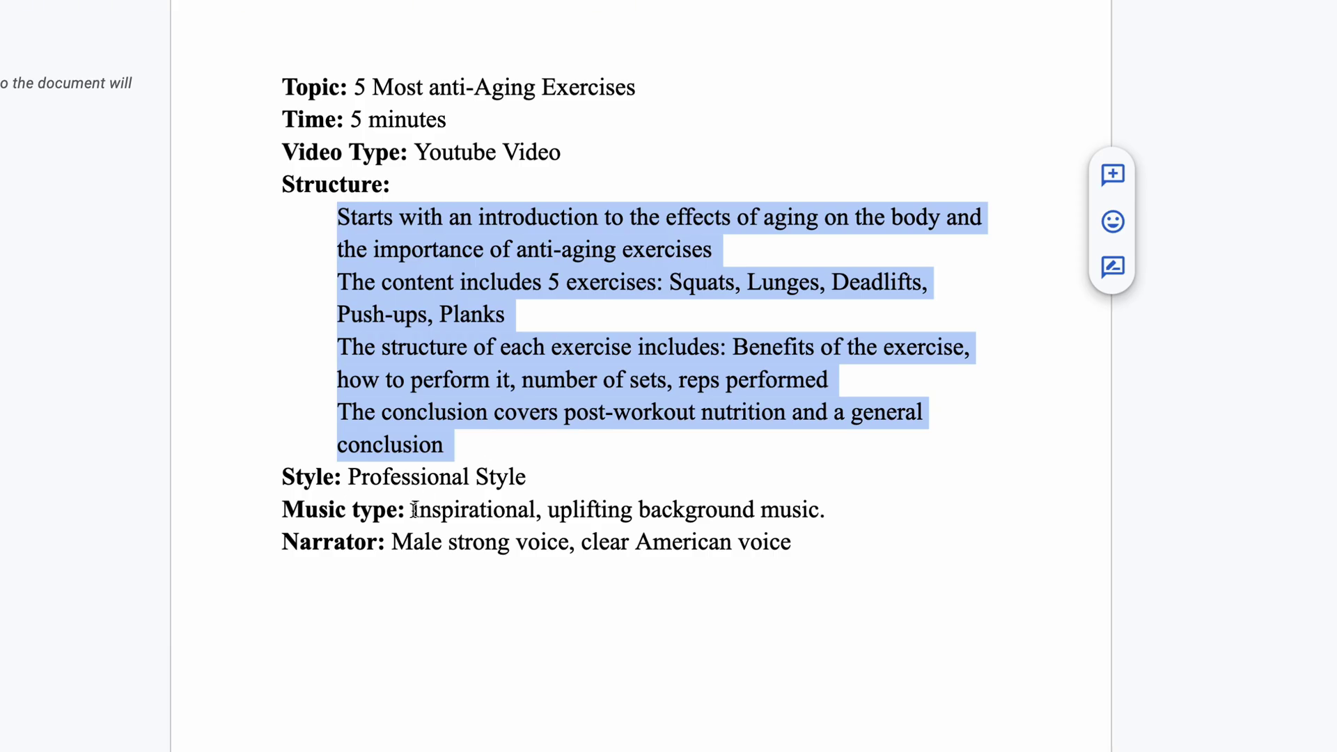
drag(413, 510, 818, 514)
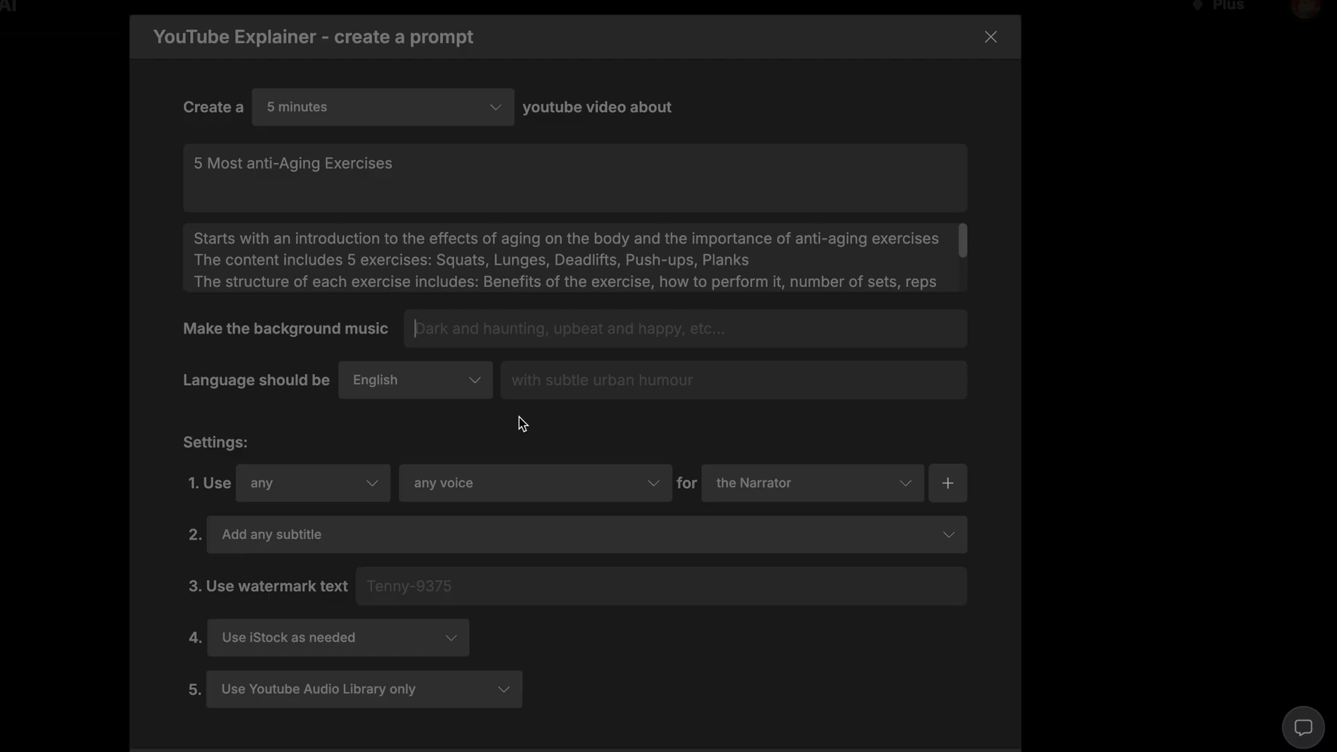
key(ctrl+v)
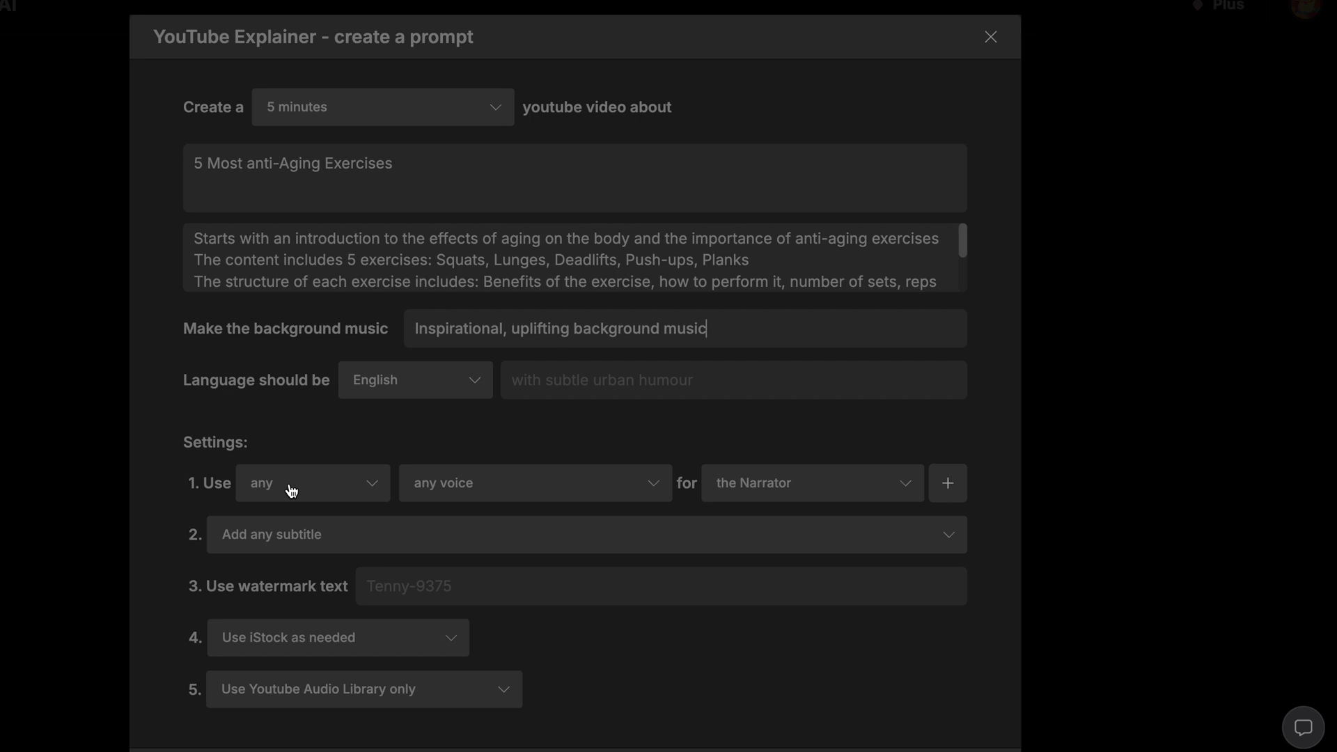
click(785, 493)
click(800, 483)
click(349, 540)
click(1006, 508)
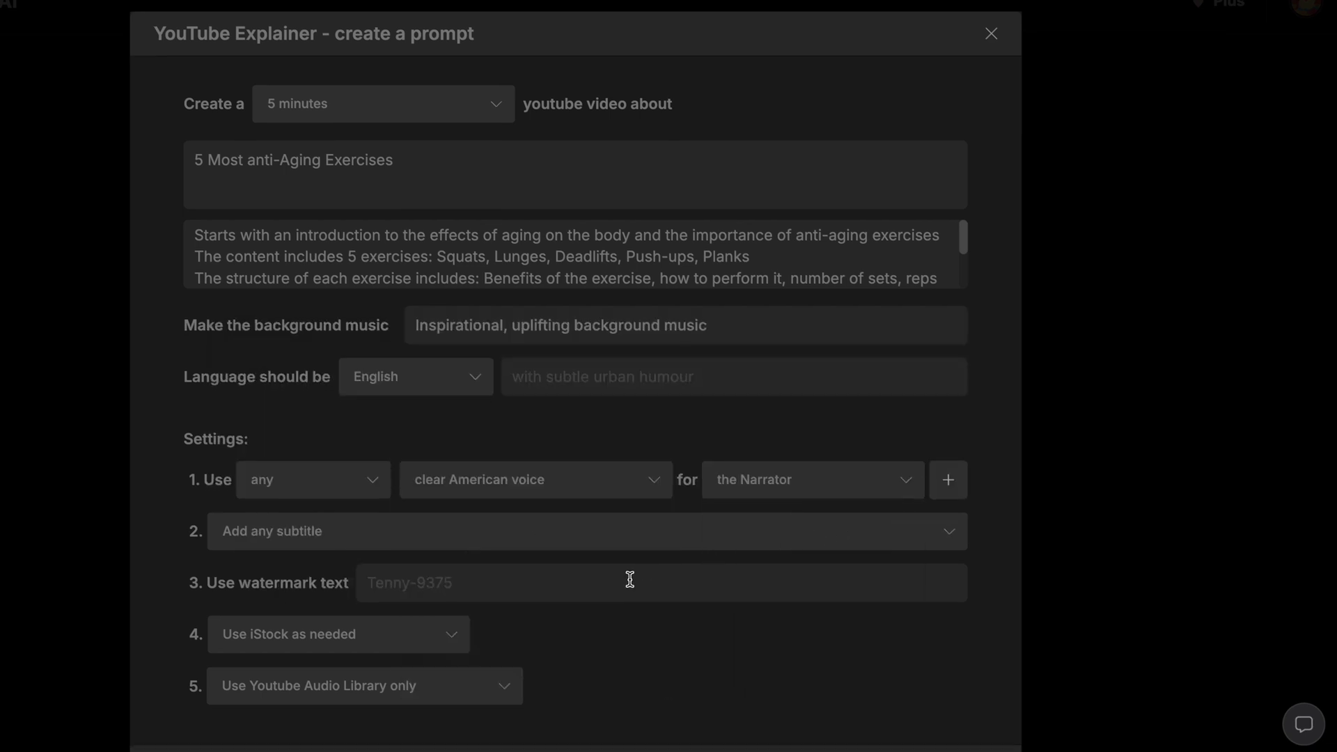
key(Return)
Step: Generate the video for Middle-aged adults, keeping the Professional look and YouTube platform
scroll(730, 279, down, 5)
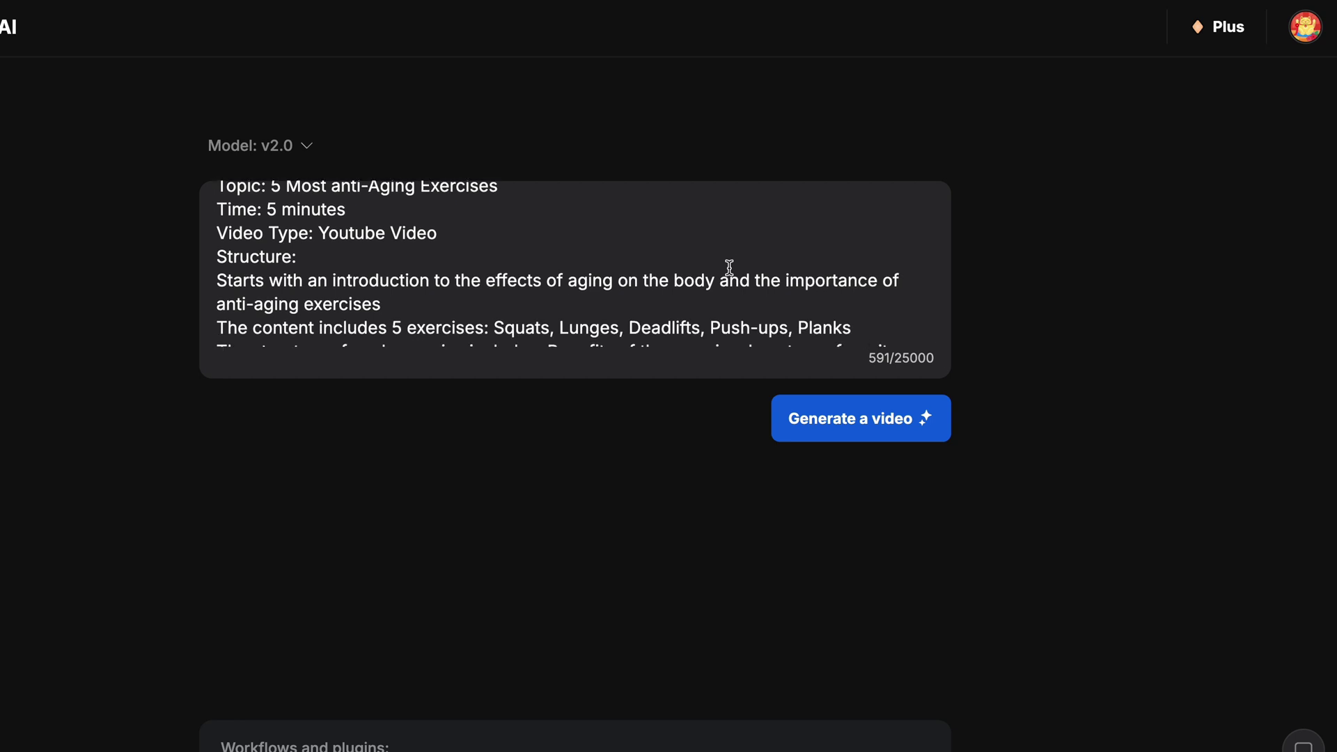
scroll(729, 268, down, 3)
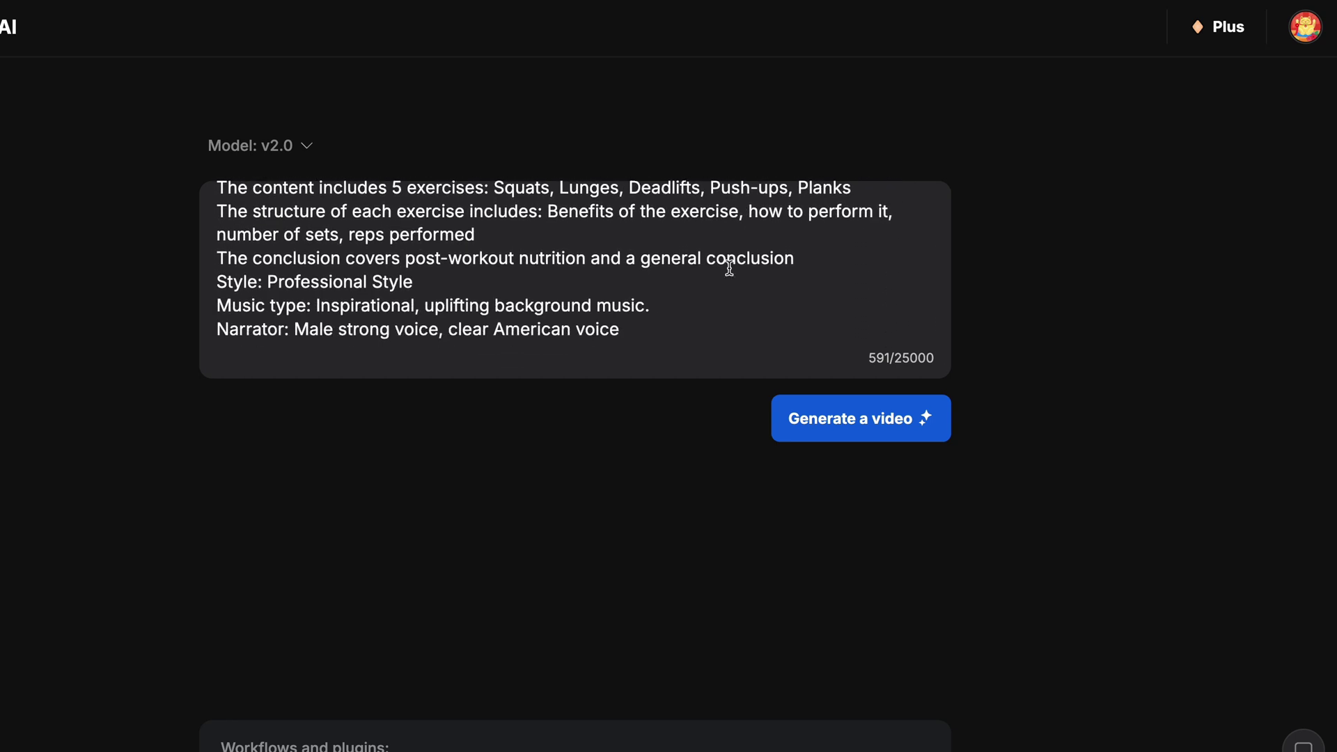
click(884, 430)
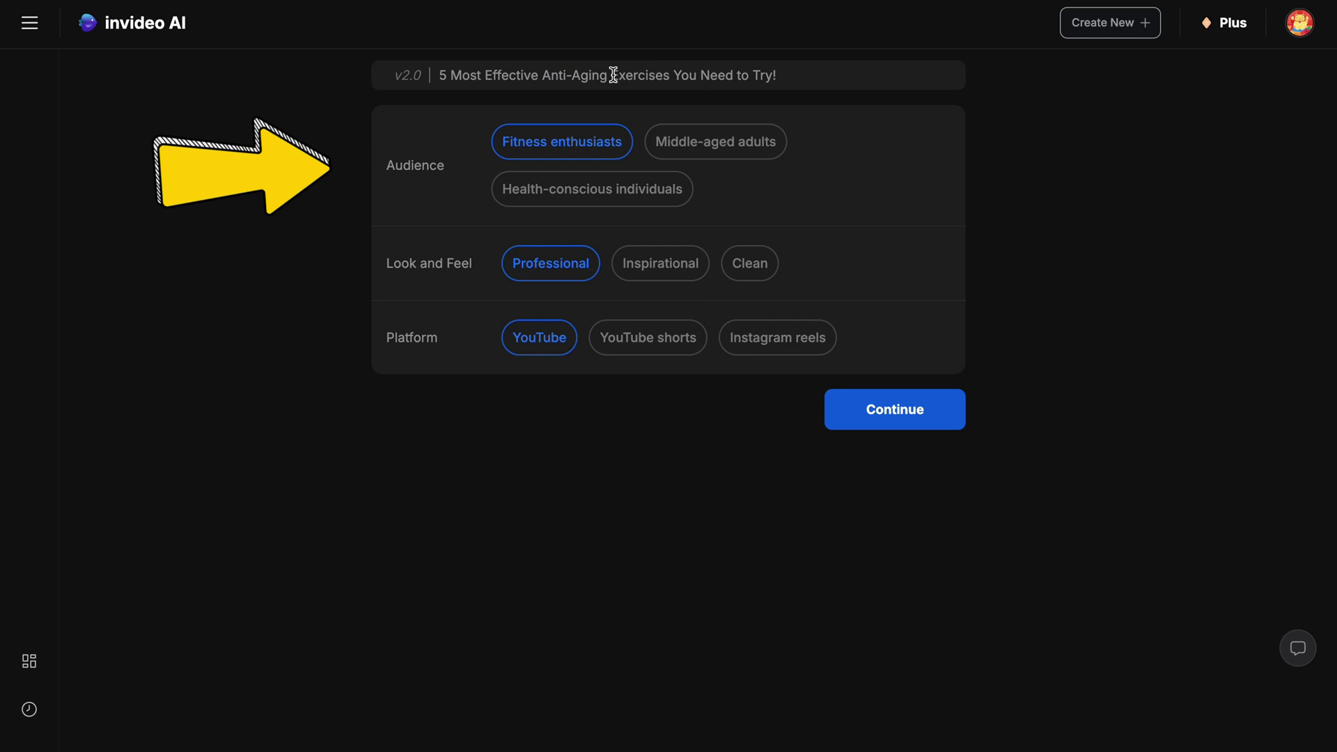
click(720, 147)
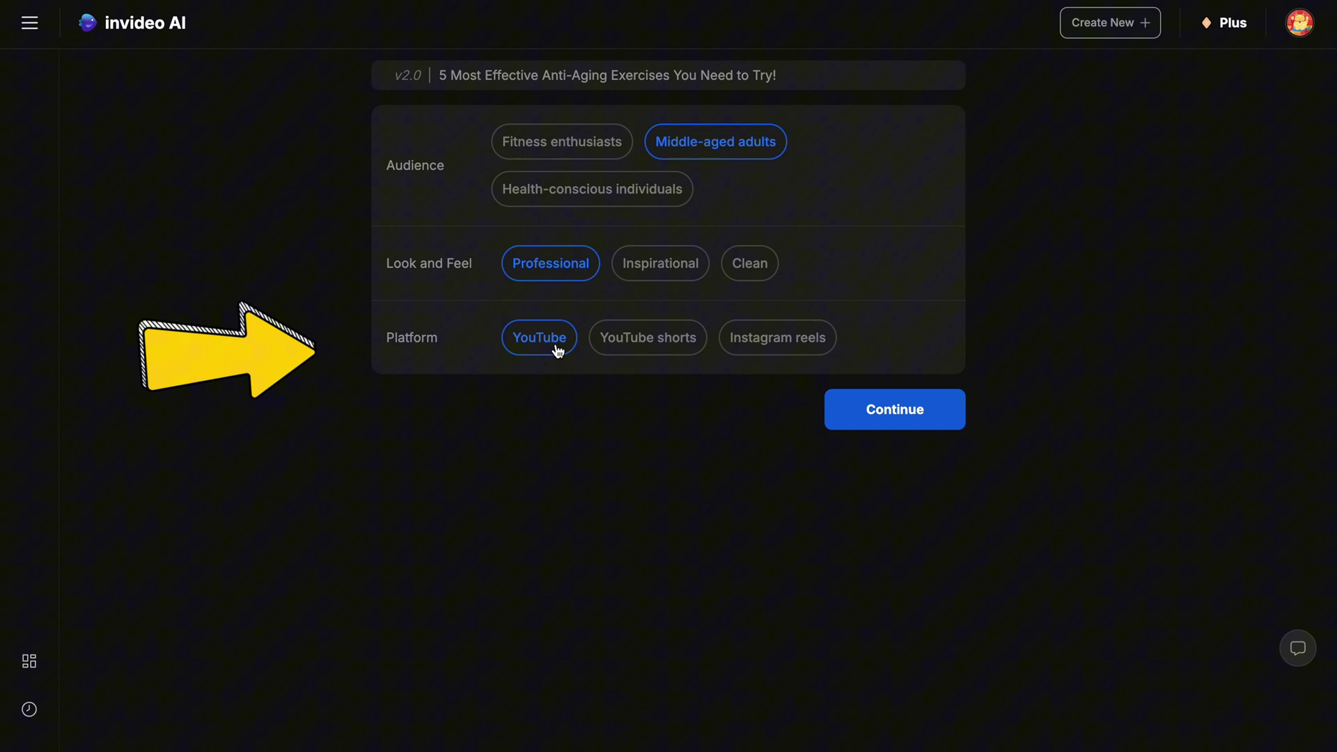
click(912, 425)
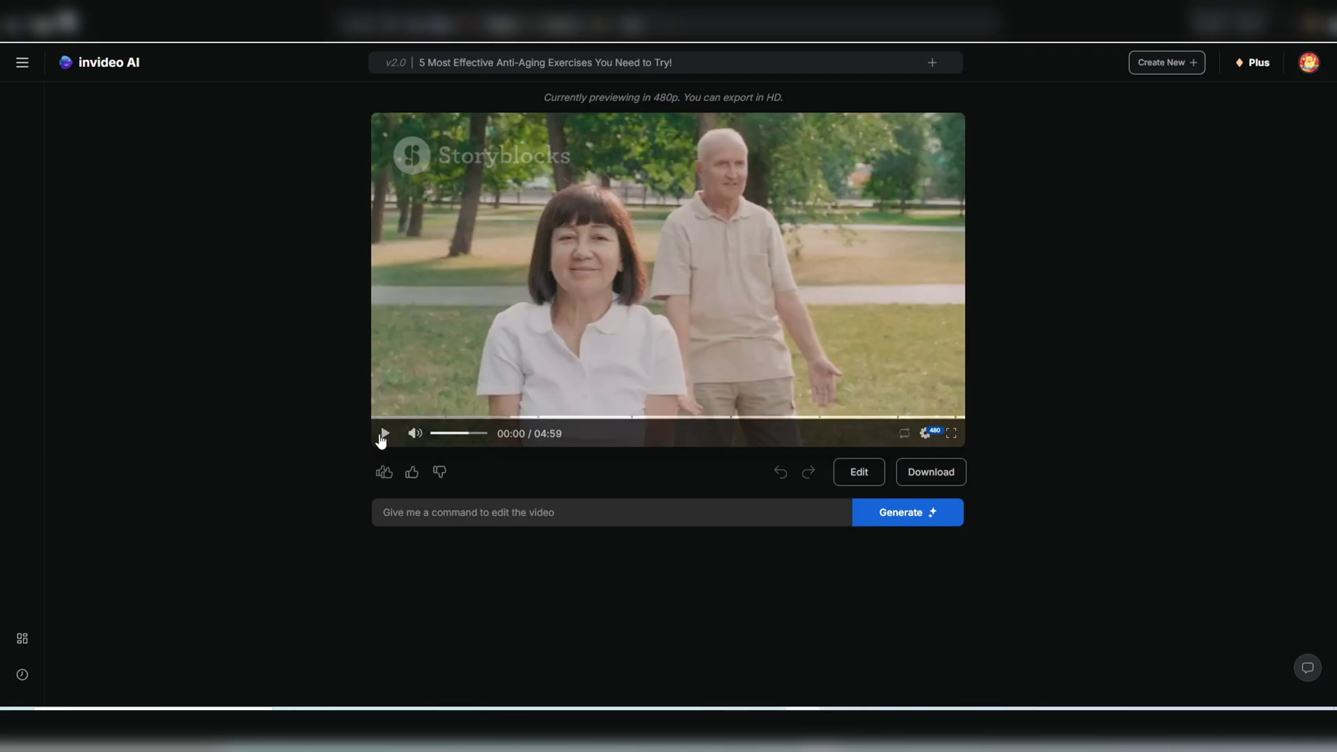
Step: Play the generated 04:59 anti-aging exercises video in the preview
click(383, 434)
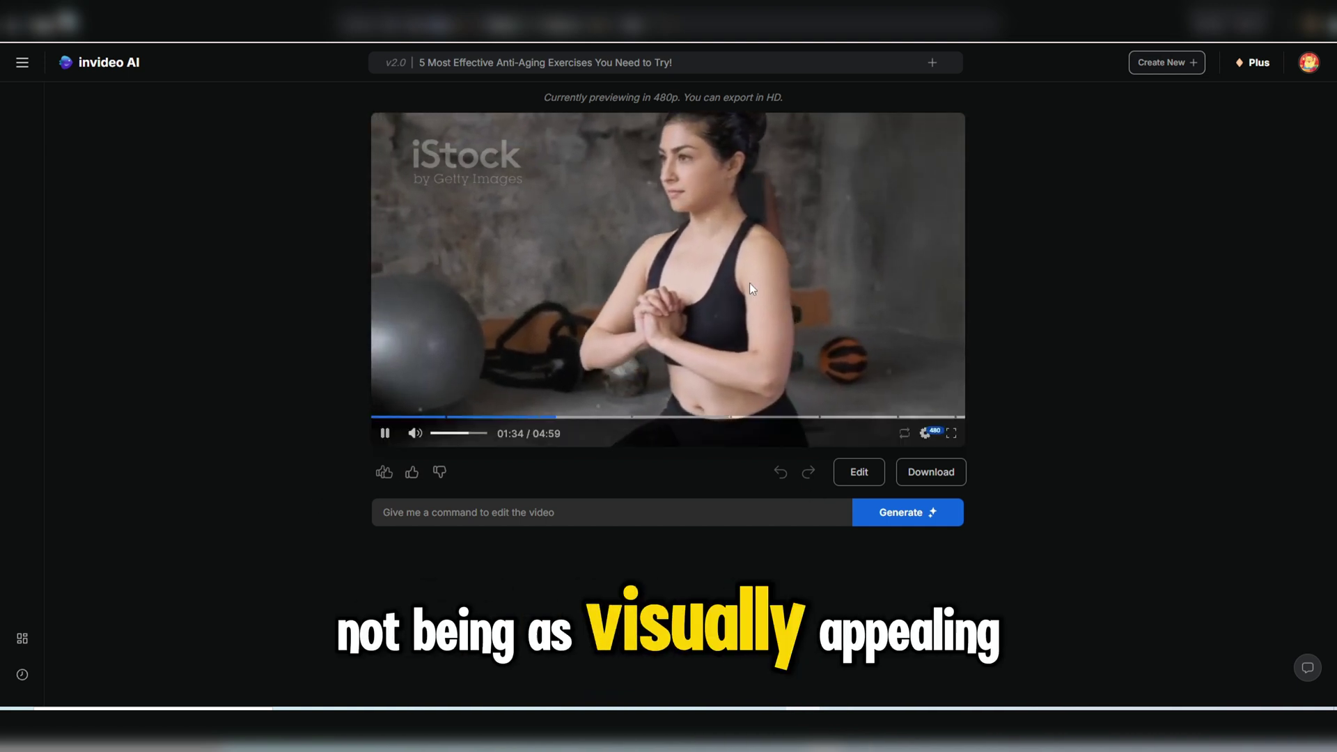
Step: Rewind the preview to the start, zoom the page in twice, and open the Versions panel
click(749, 282)
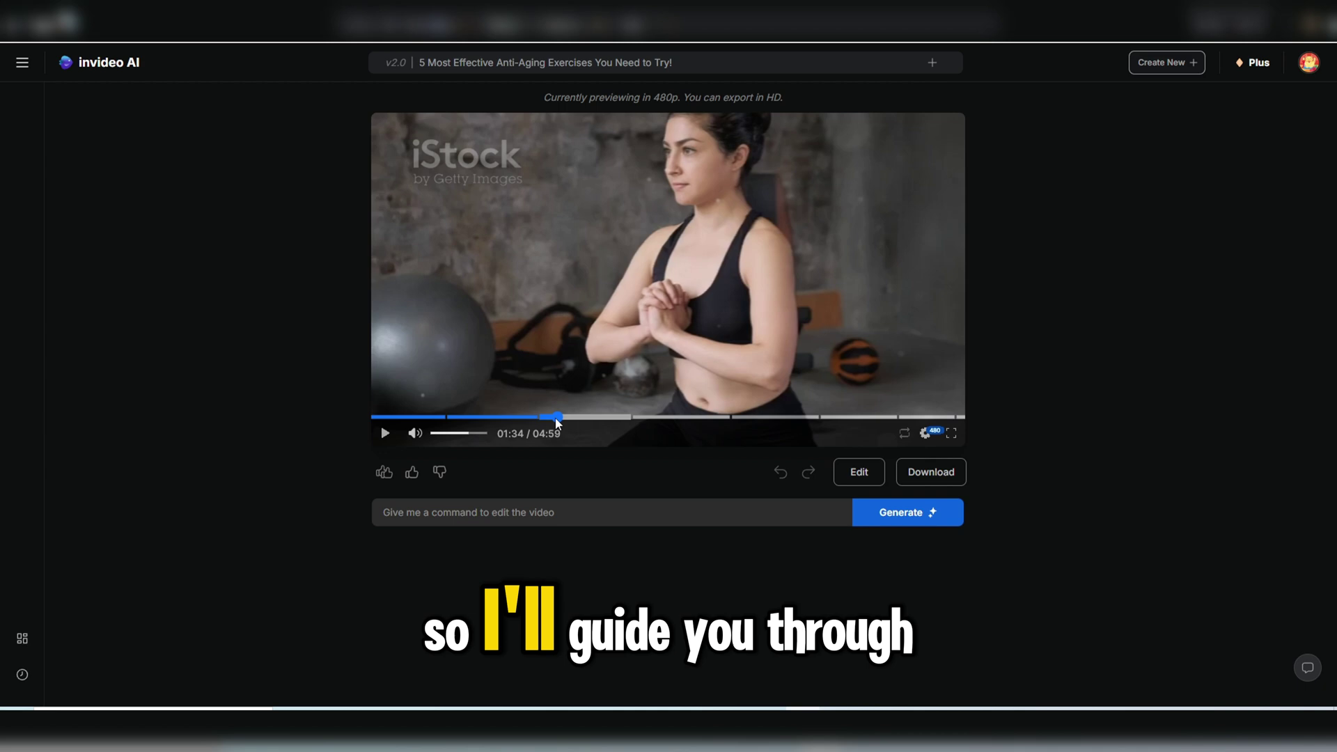
drag(556, 421, 327, 408)
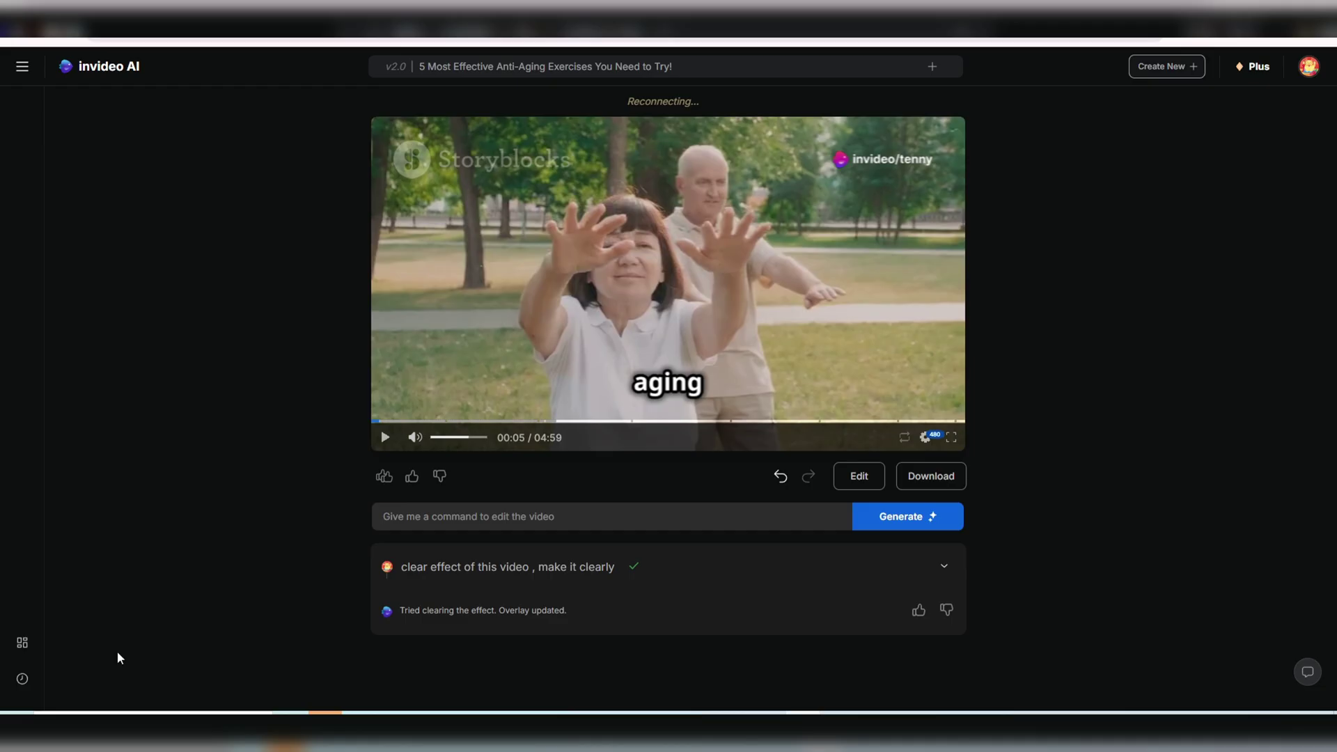
key(ctrl+plus)
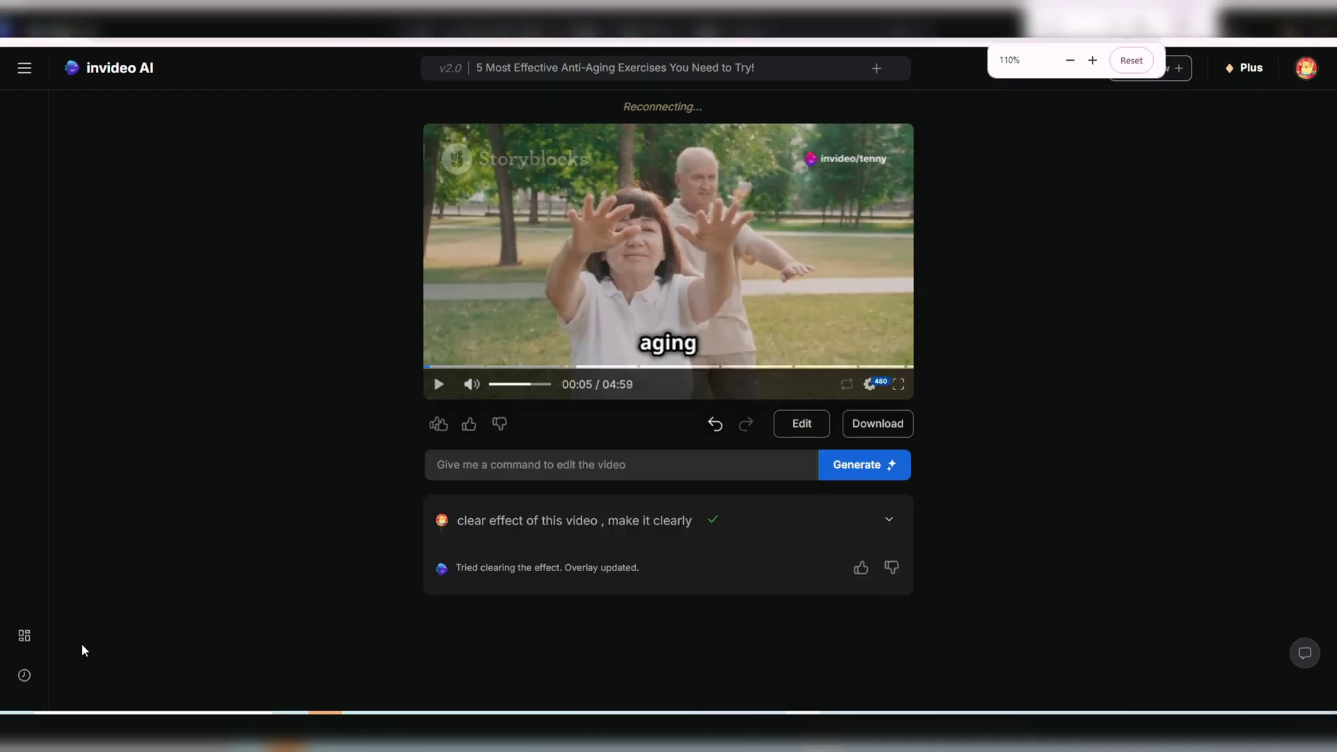
key(ctrl+plus)
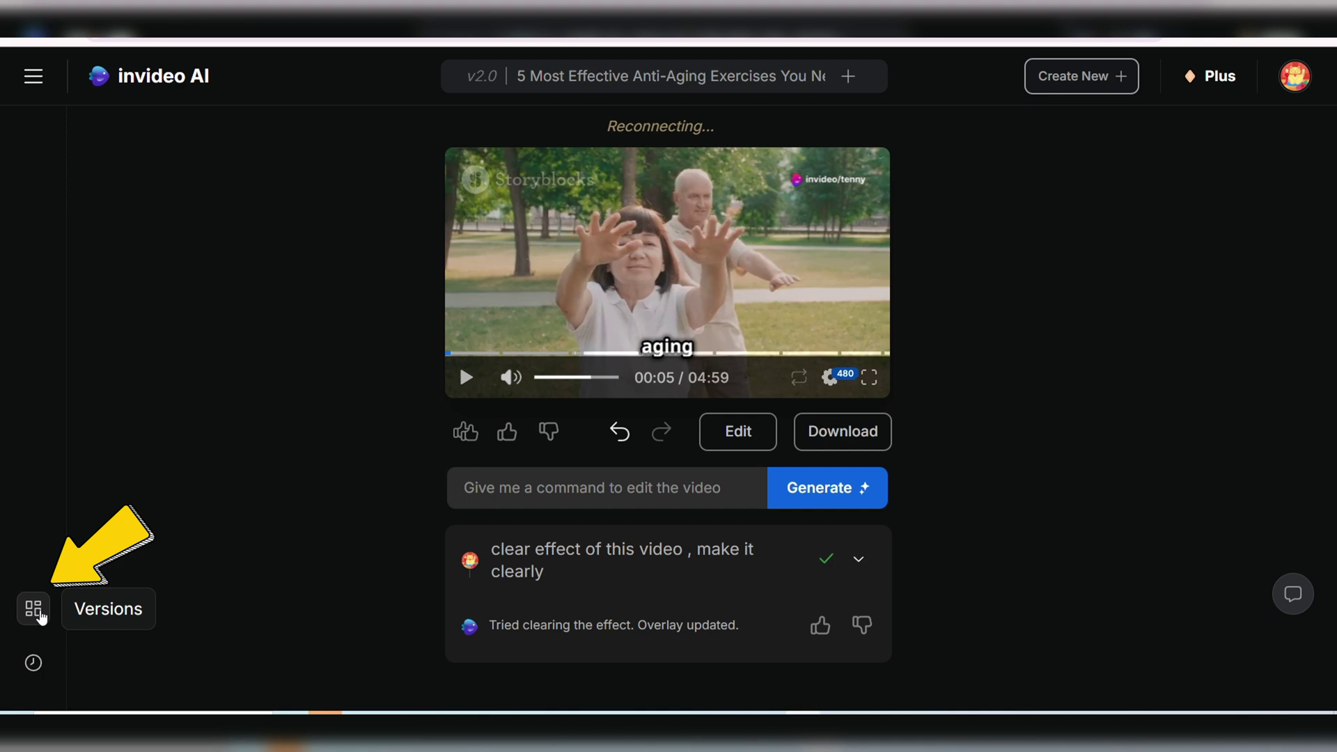
click(39, 614)
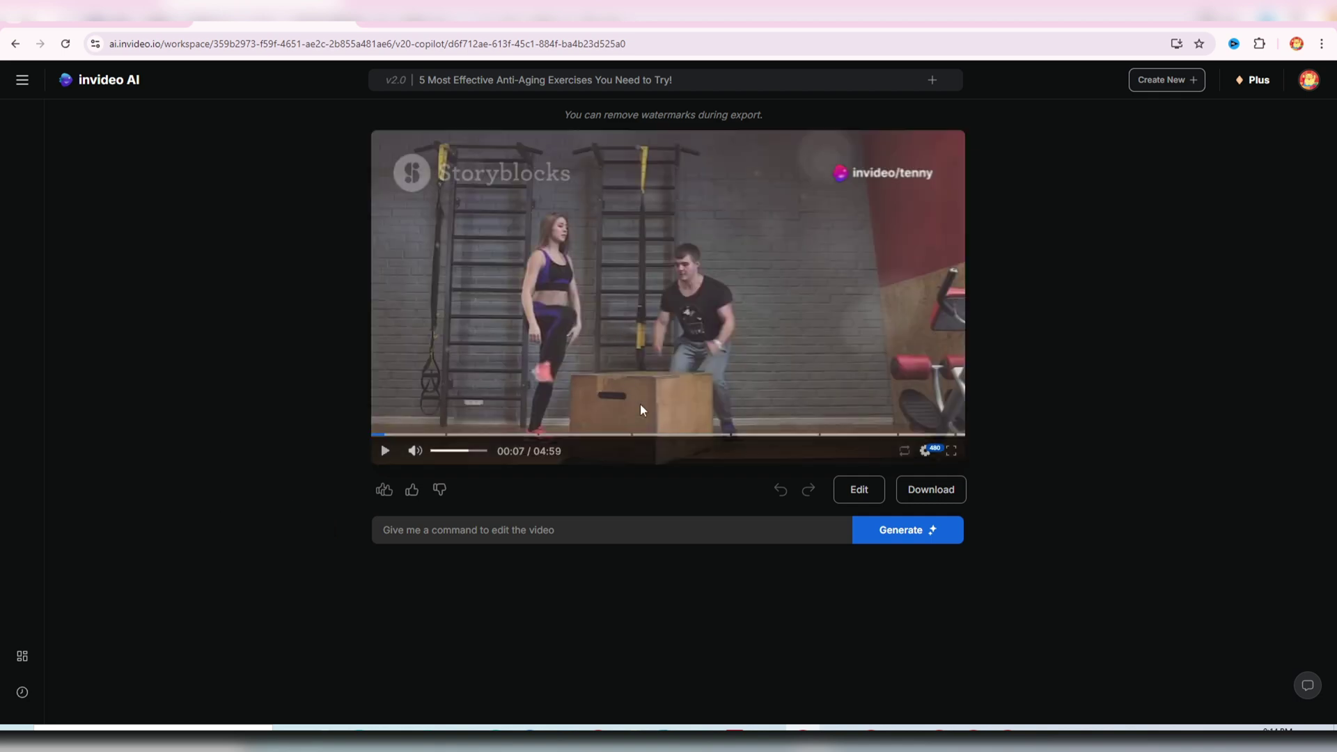
Step: Submit an 'add subtitle' edit request and pause to check the subtitles
click(558, 536)
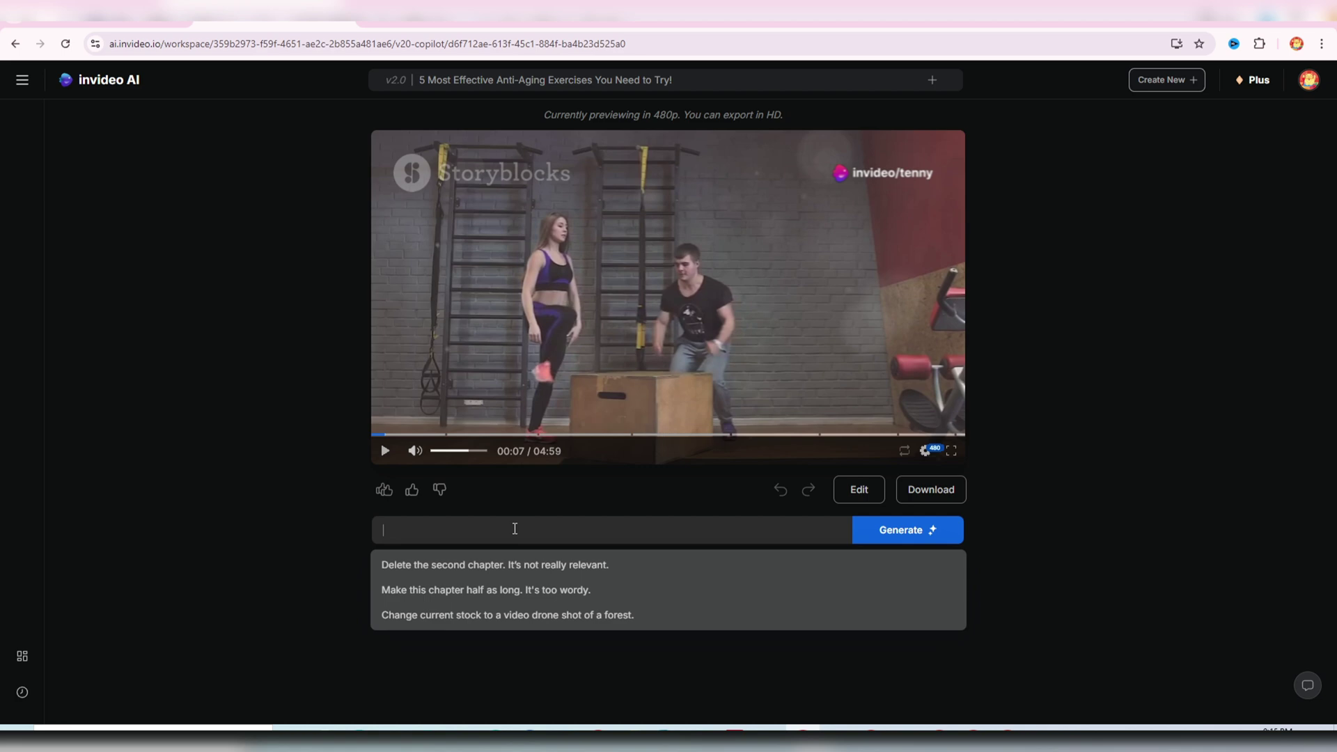
text(add subtitle)
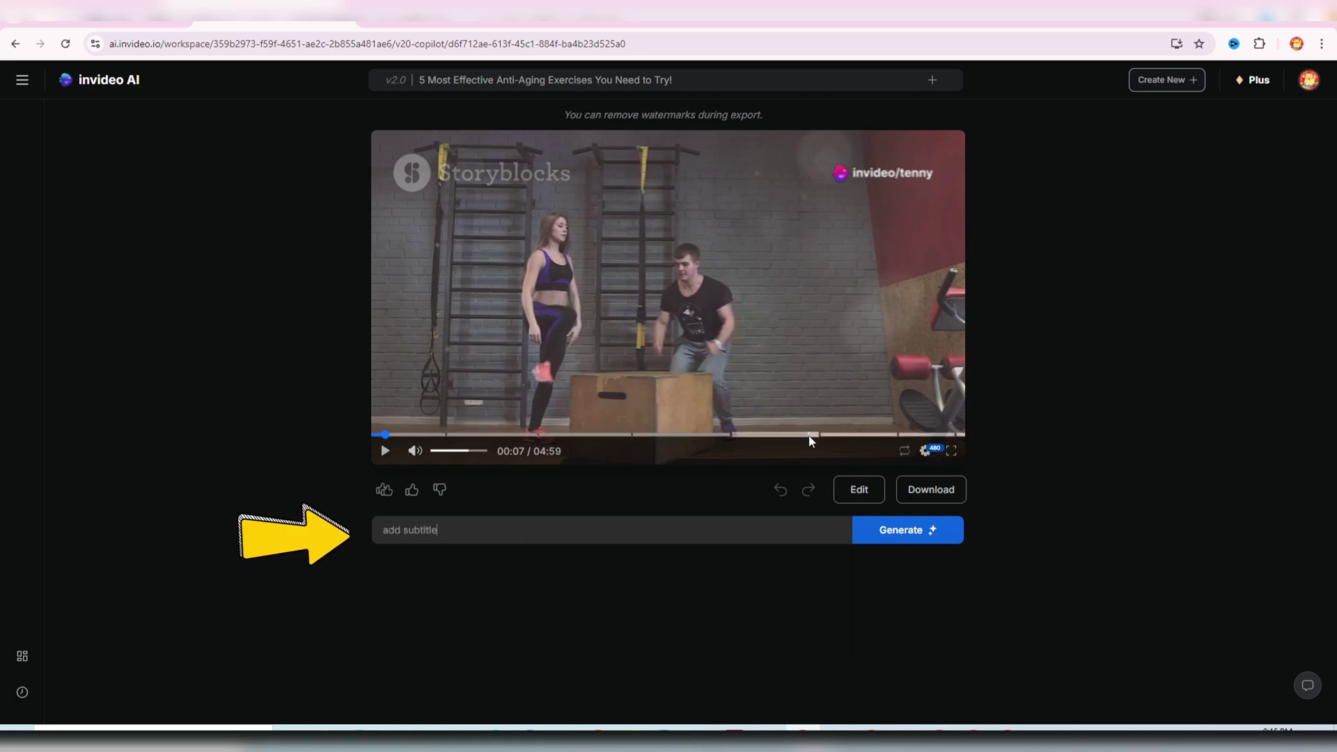
click(904, 521)
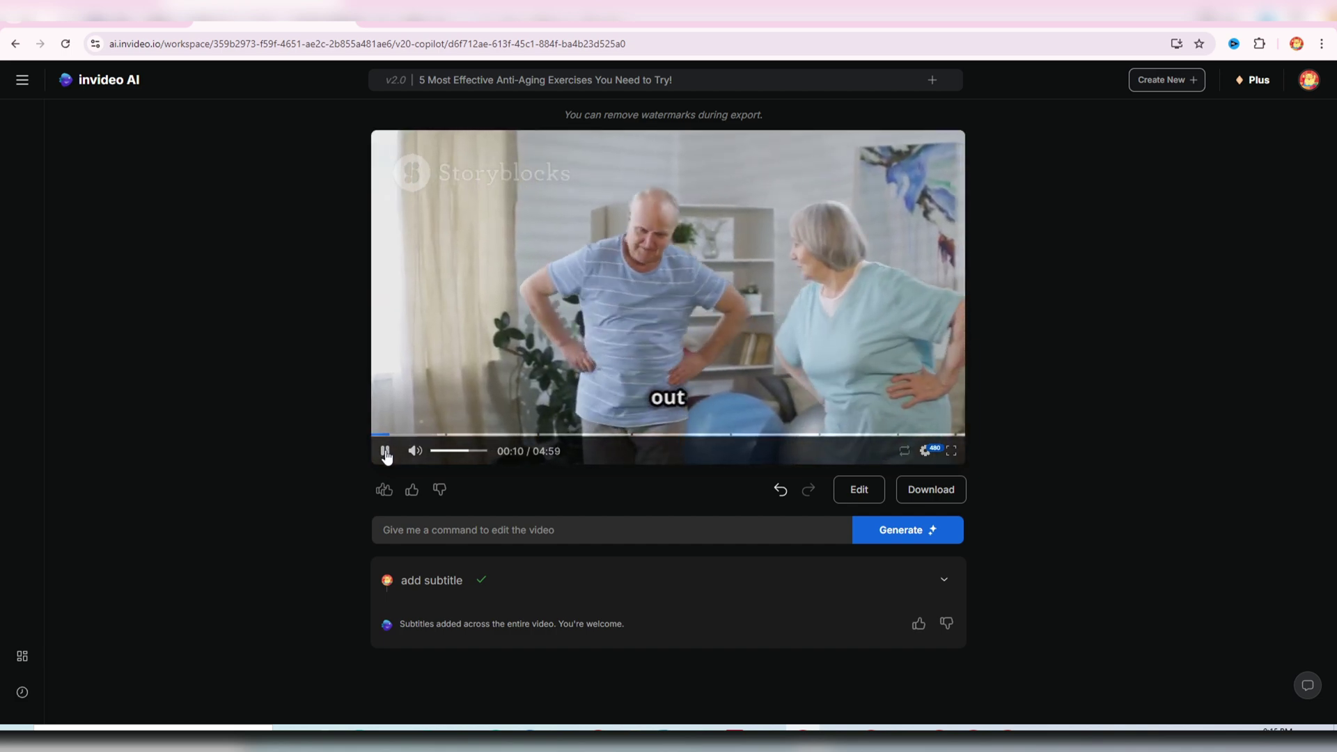
click(385, 451)
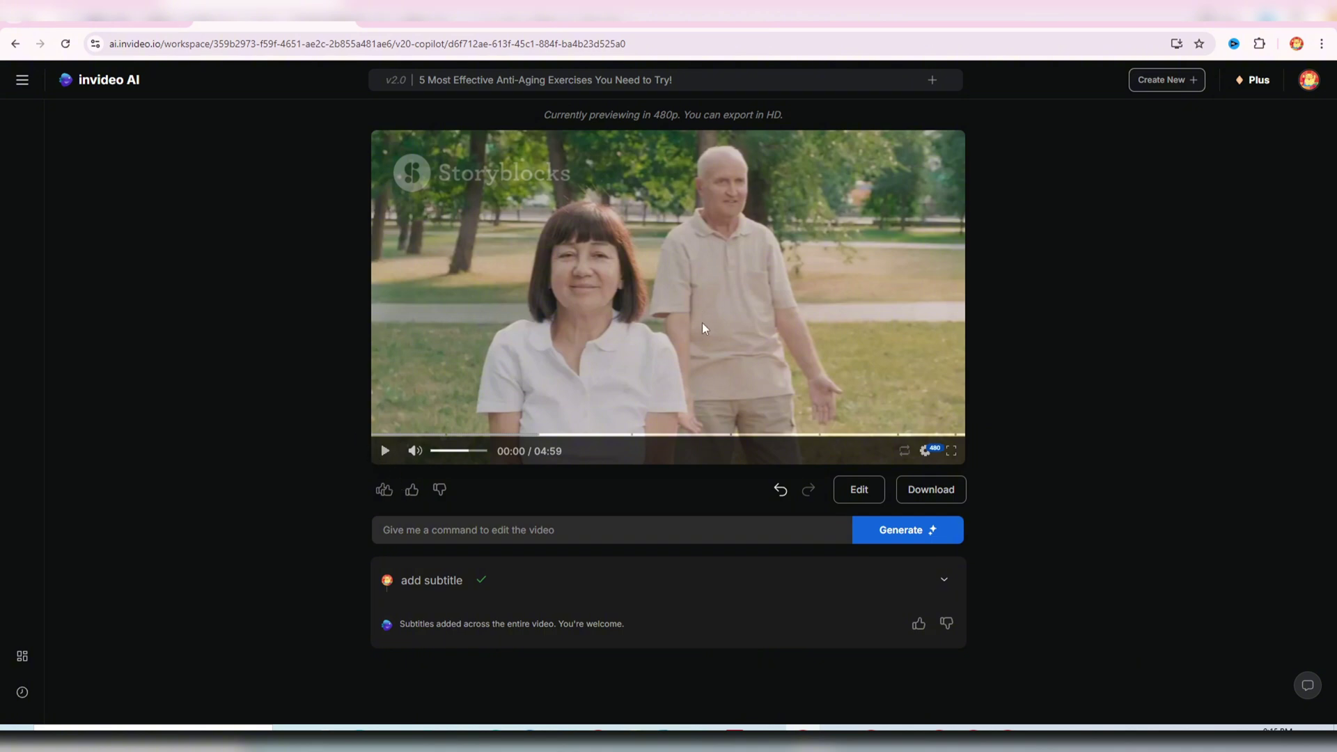
Step: Submit 'change first footage' to swap the opening clip, then play the new clip
click(612, 536)
text(change first foot)
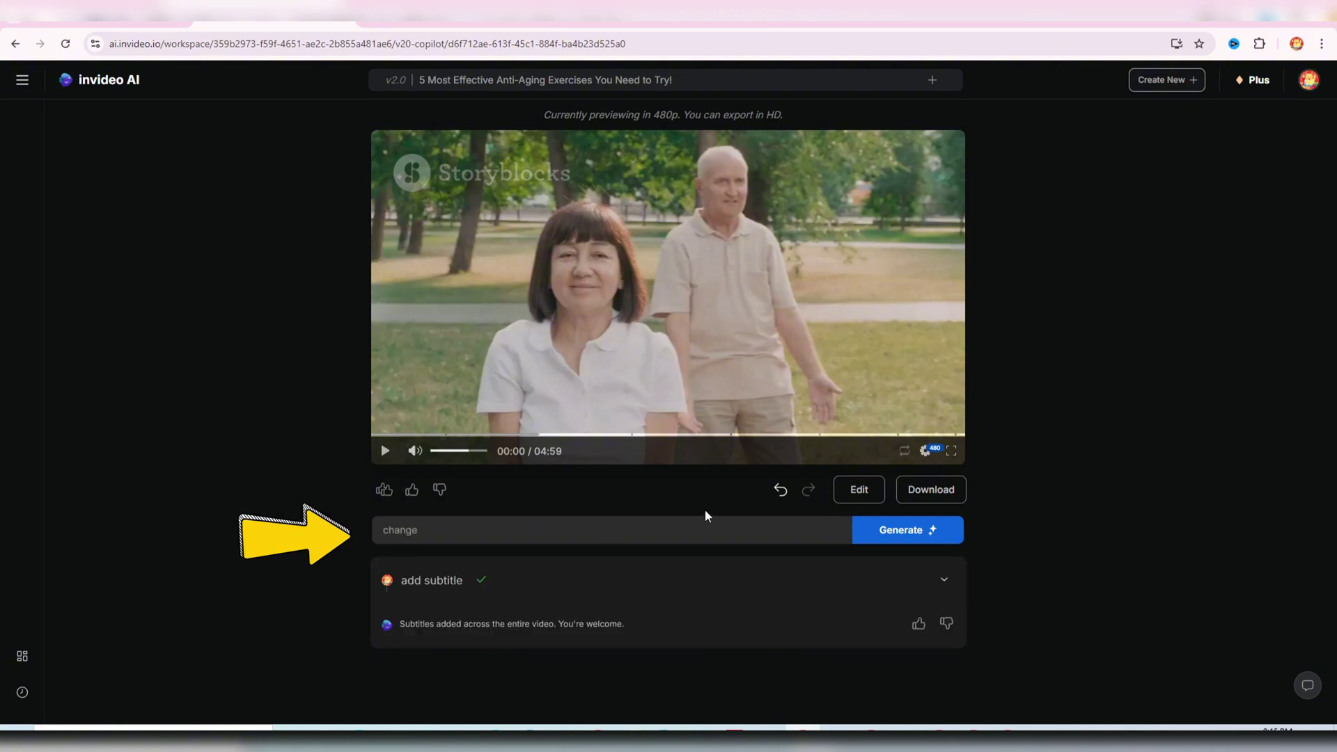
text(age)
key(Return)
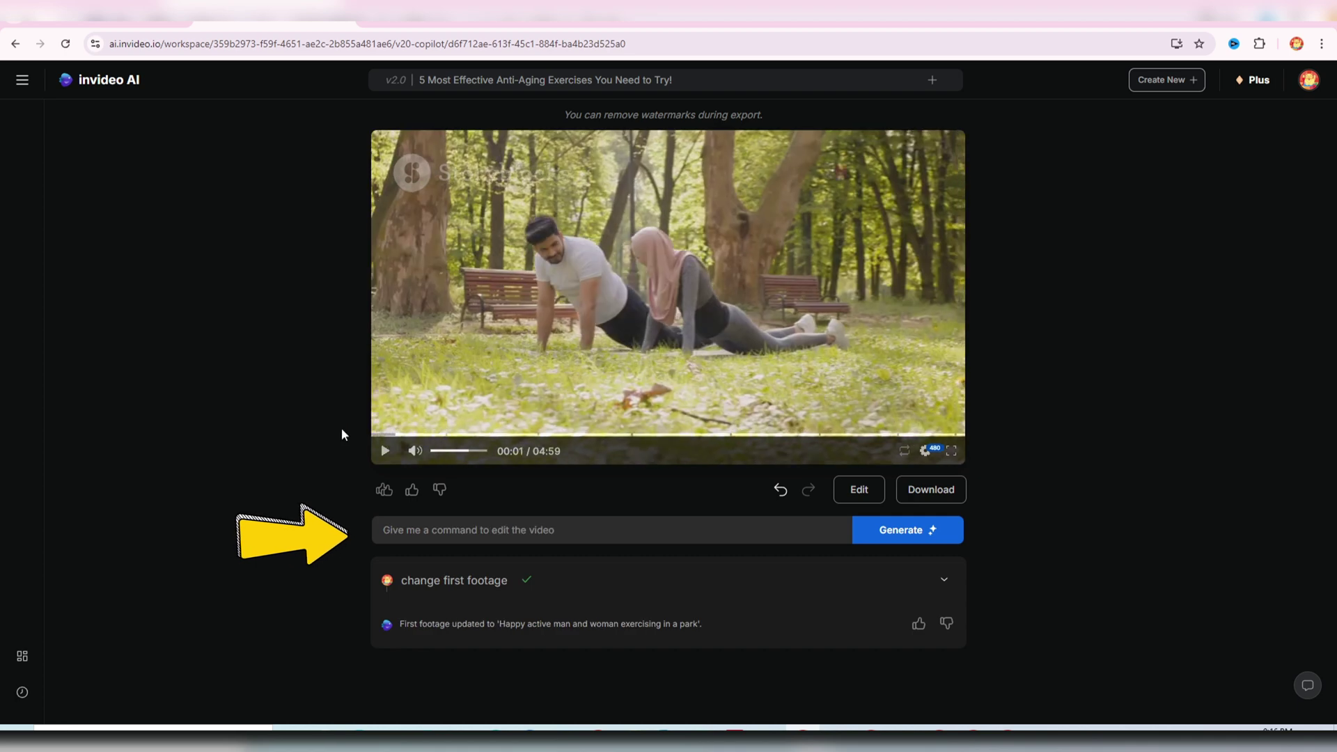
click(384, 452)
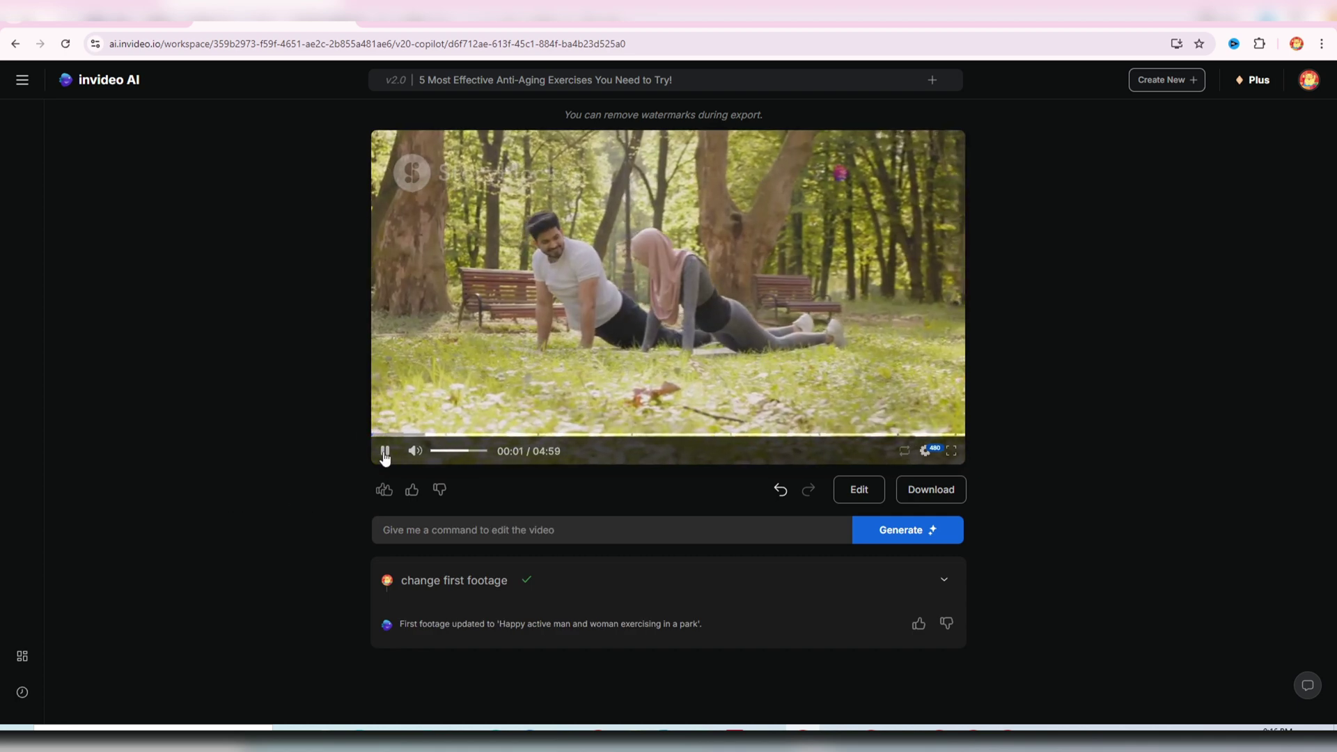
Step: Request that footage 1 in chapter 1 be replaced with footage including seniors
click(384, 452)
click(497, 527)
text(cah)
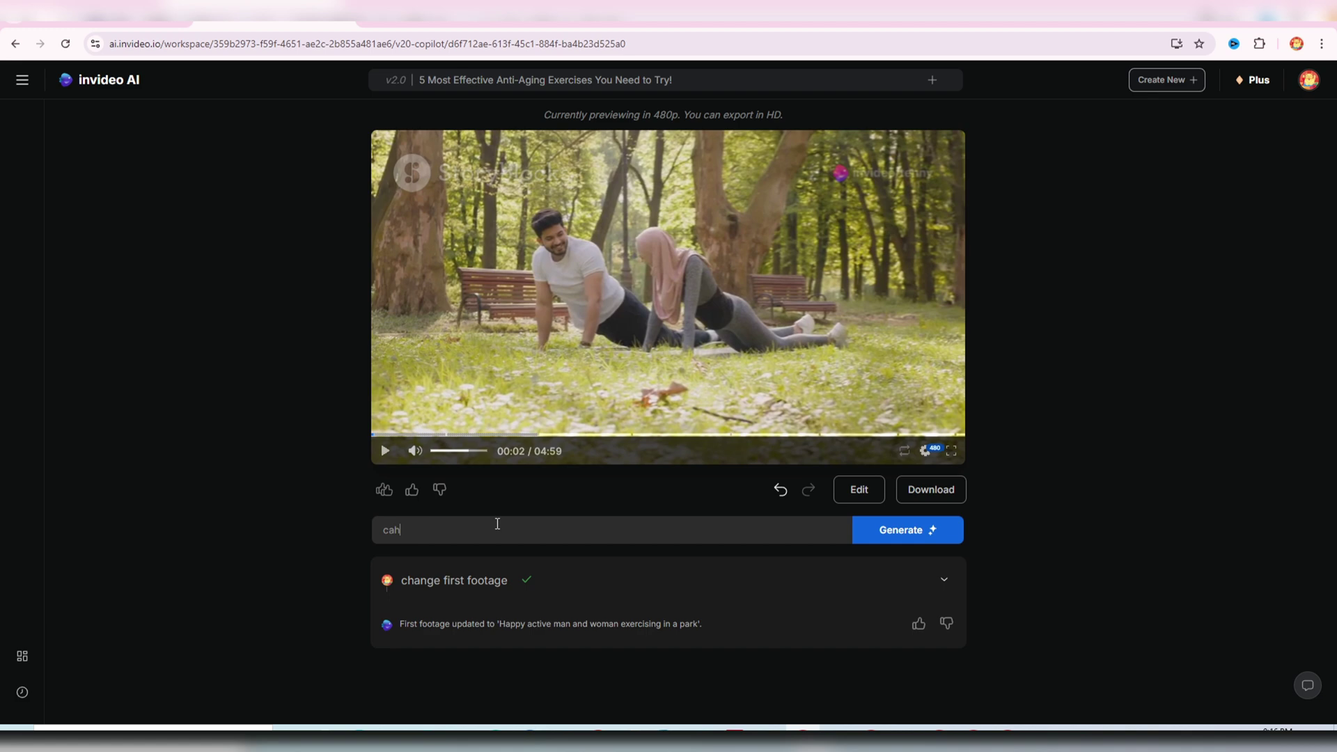
text(hange footage 1 in chapter)
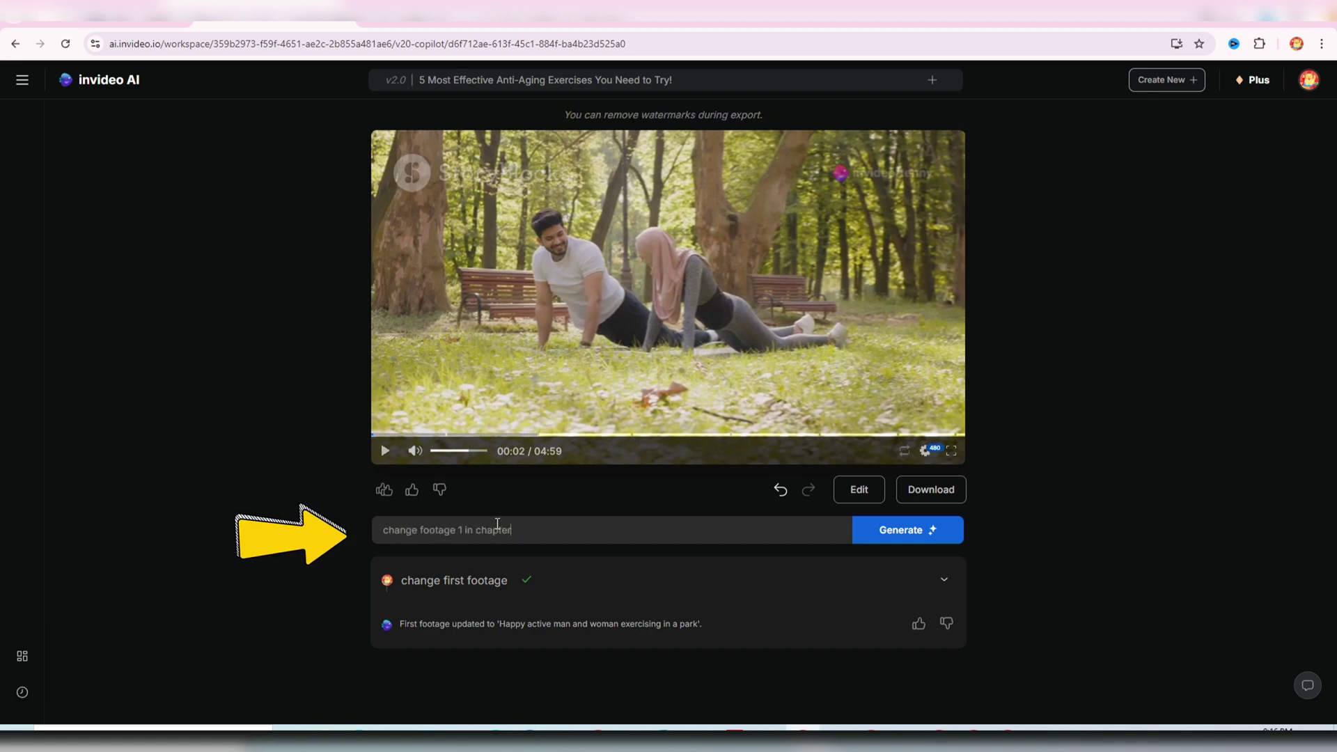
text( 1 to footage including seninors)
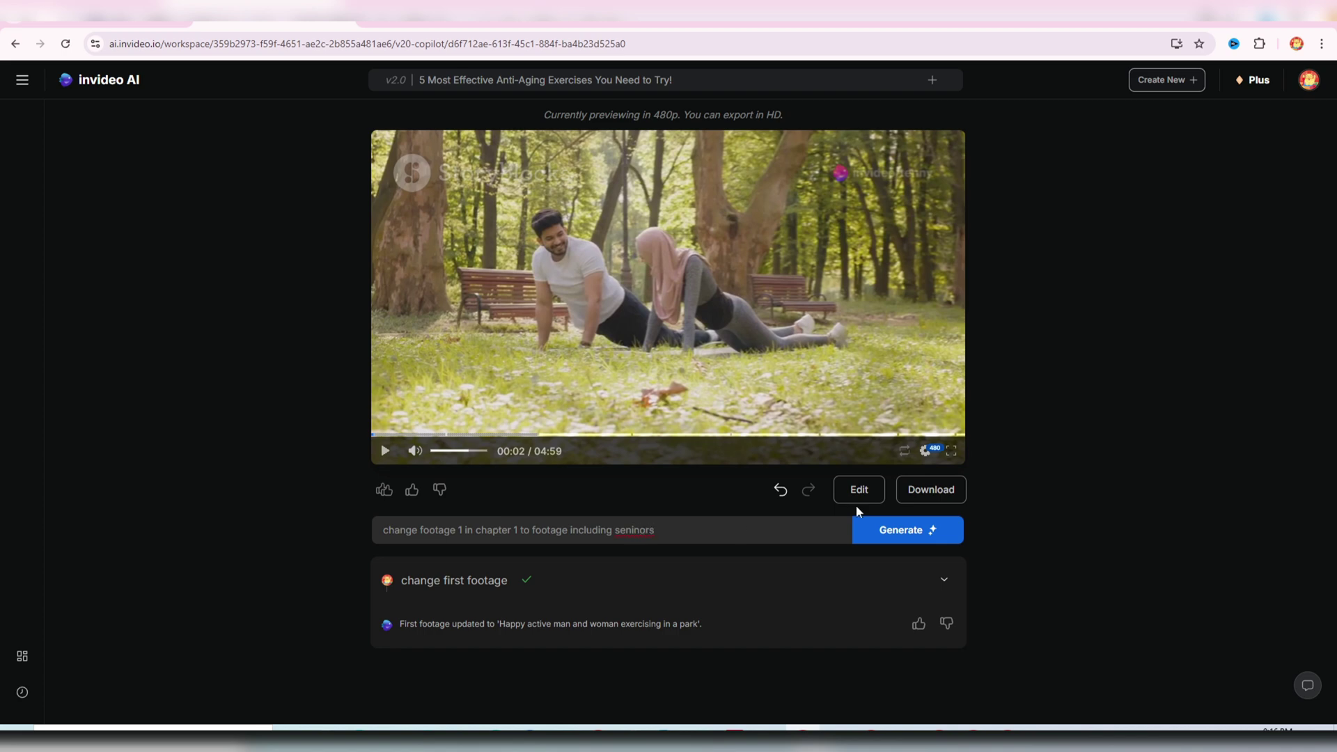
click(862, 527)
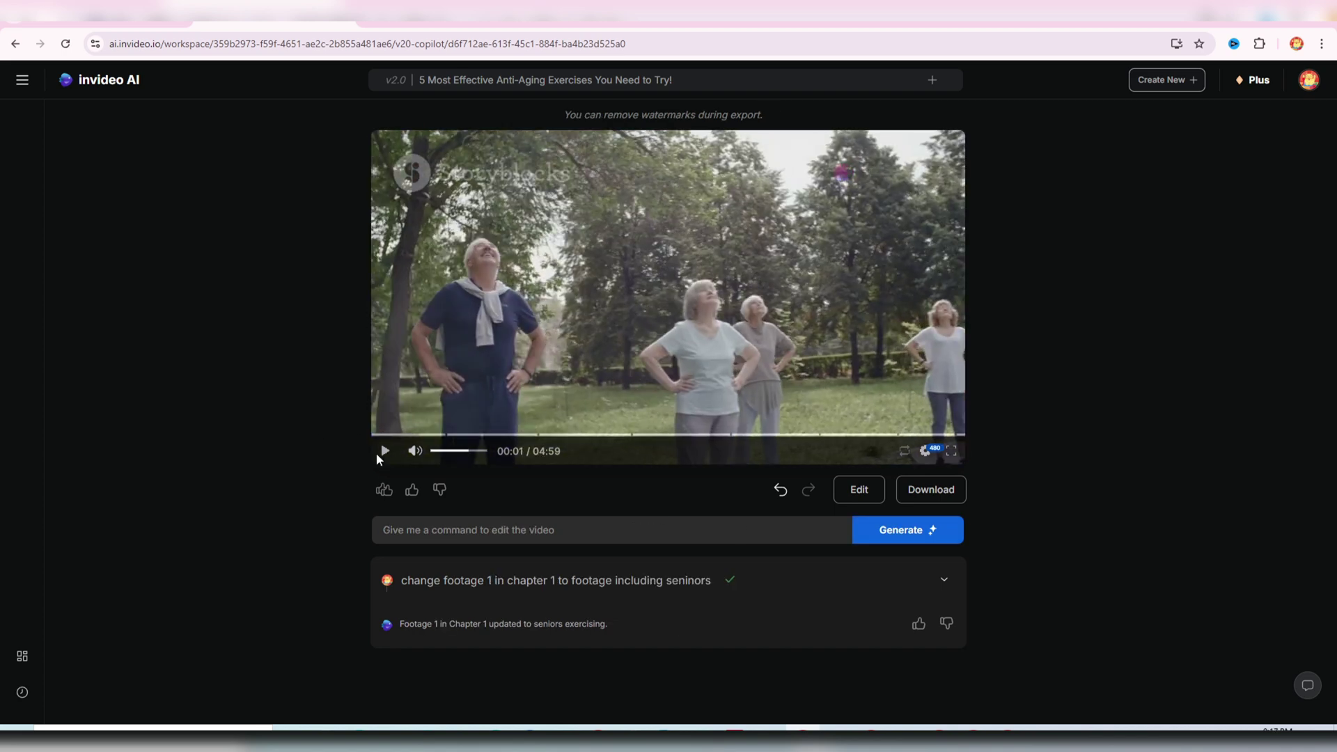
Step: Undo both footage changes and jump playback ahead to around 00:53
click(385, 451)
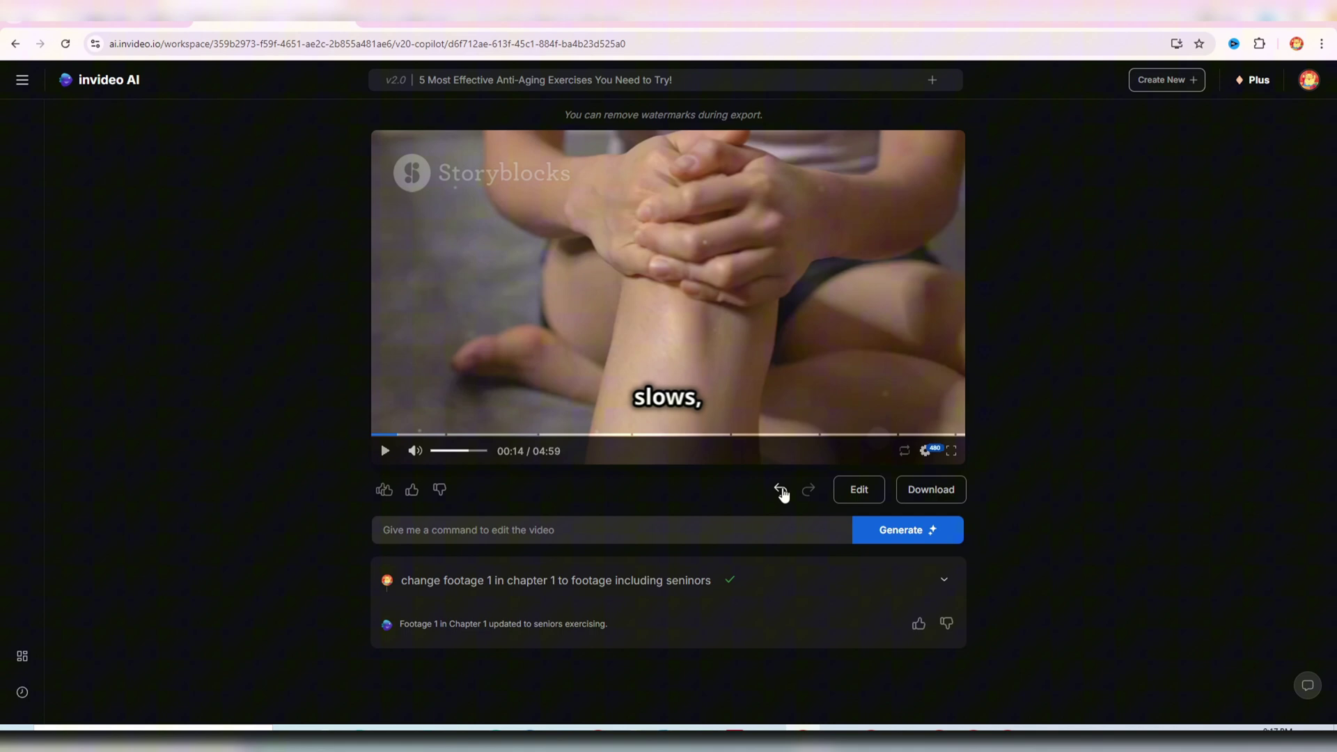
click(782, 493)
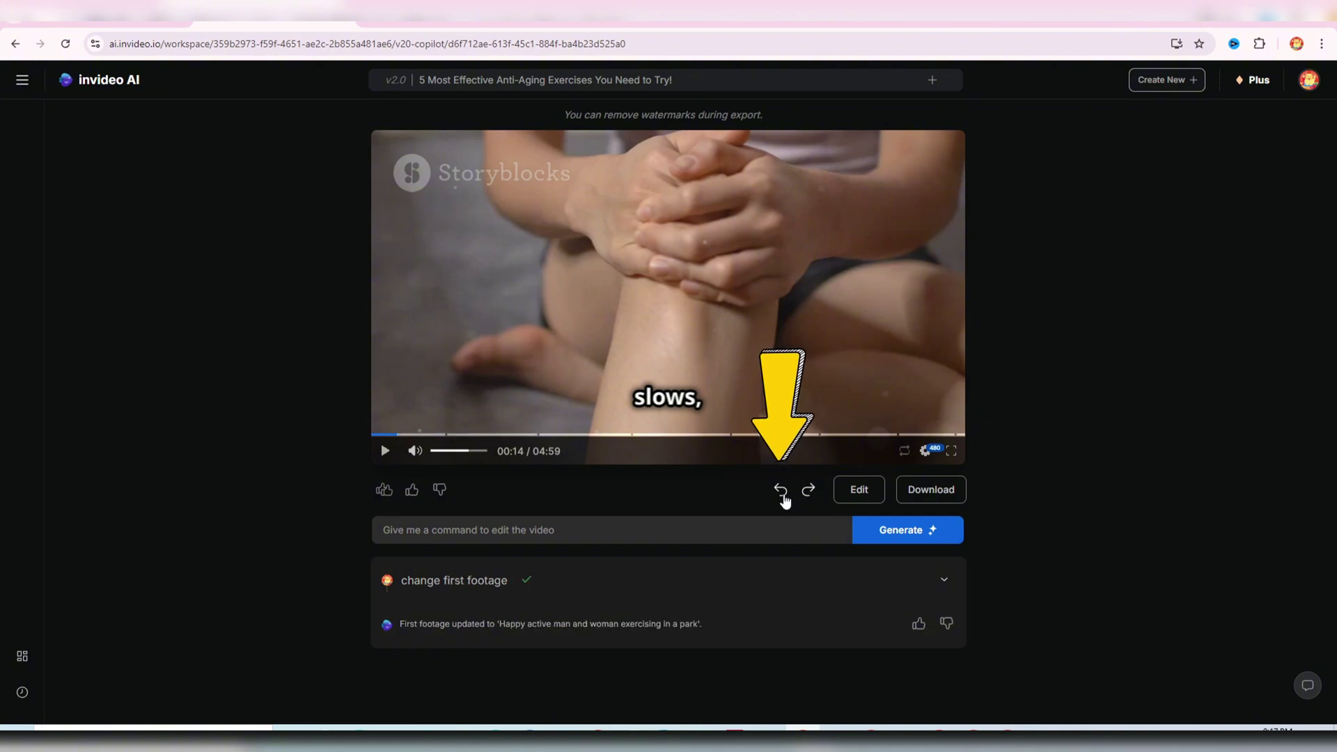
click(781, 490)
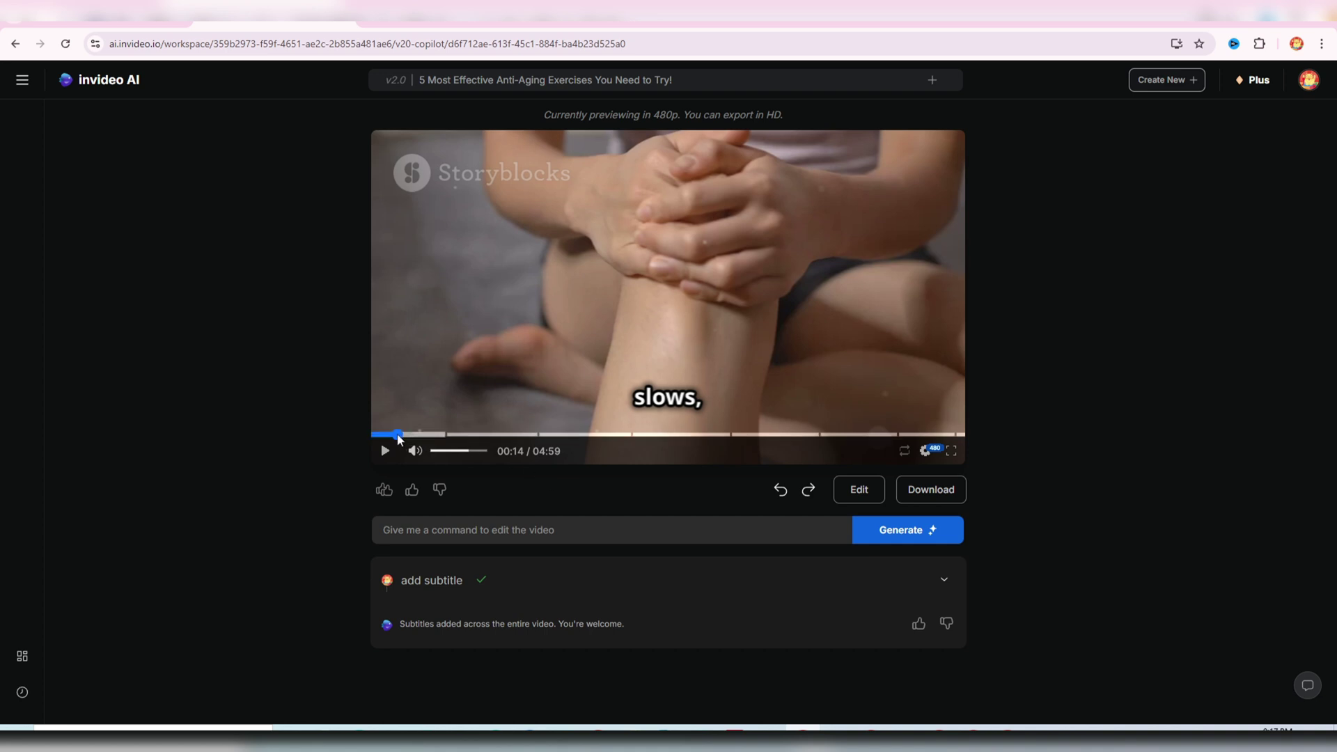
click(476, 434)
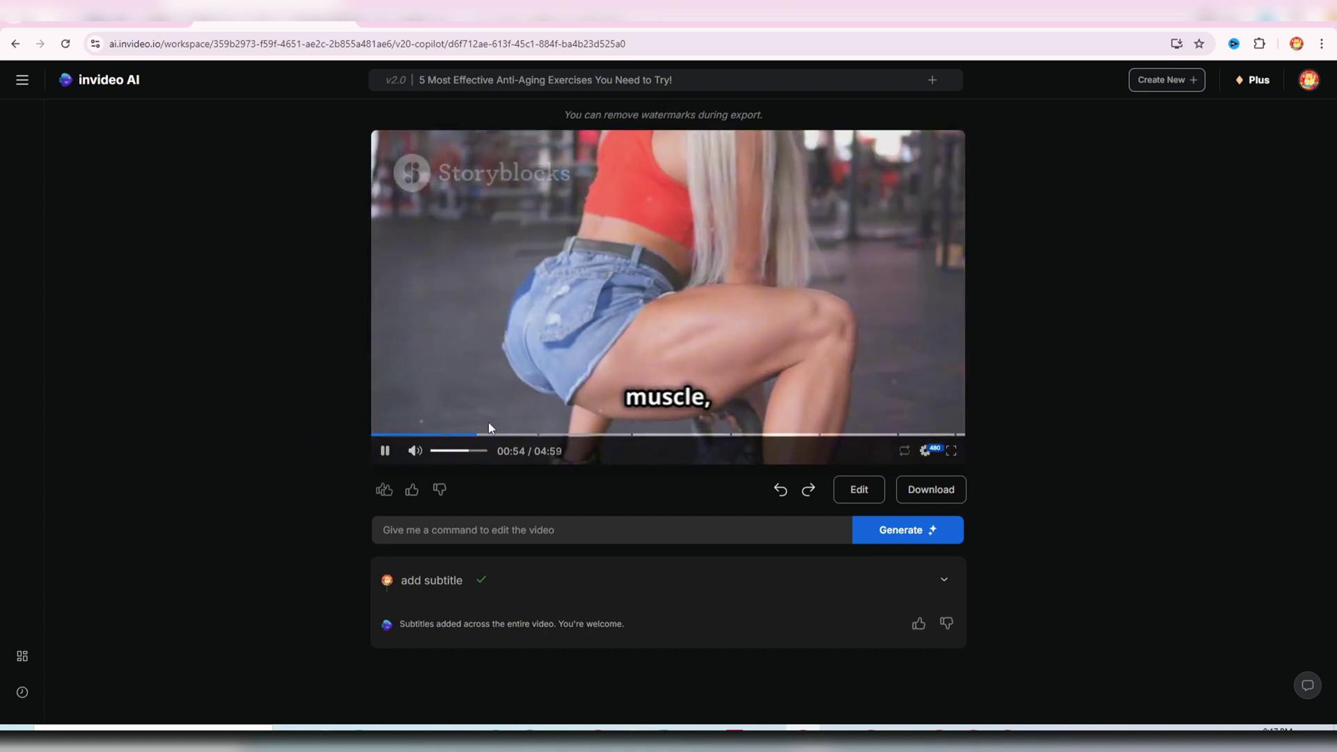
Step: Request upbeat instrumental background music for chapter 2 and play the preview to hear it
click(385, 451)
click(480, 530)
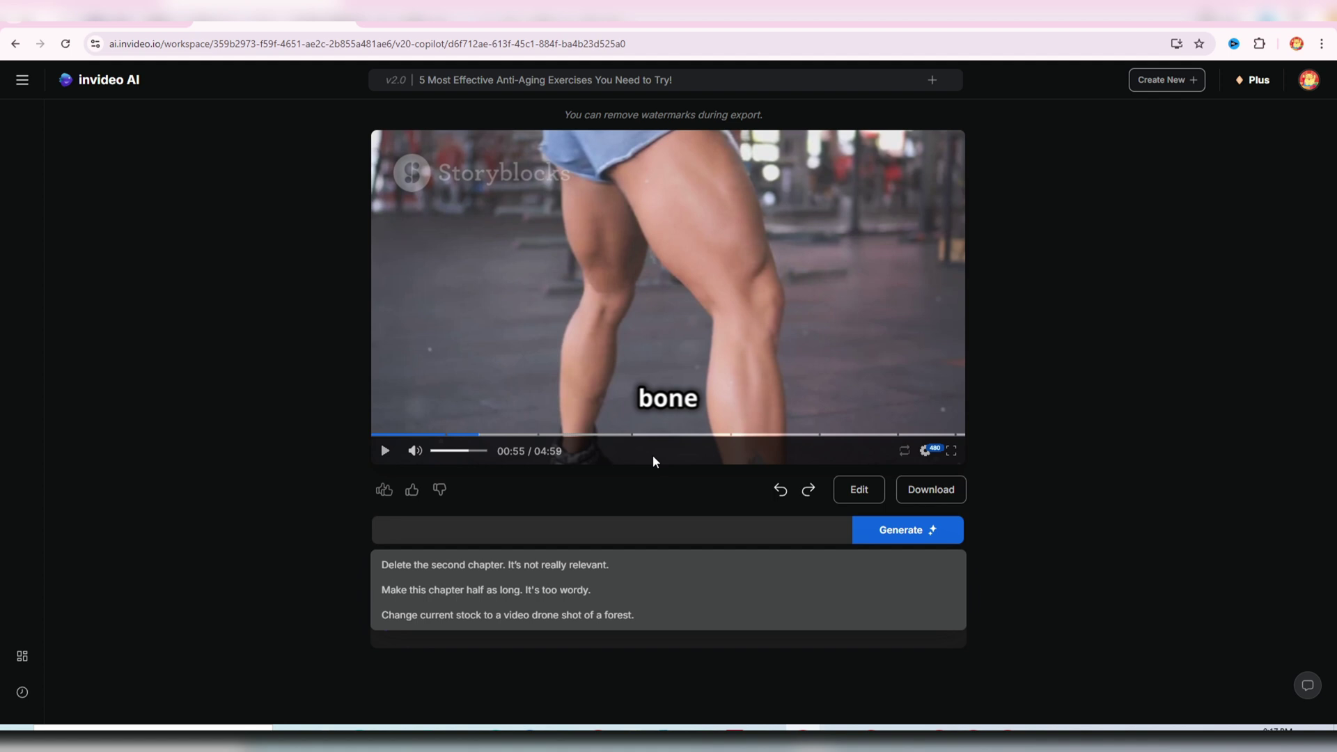
text(cah)
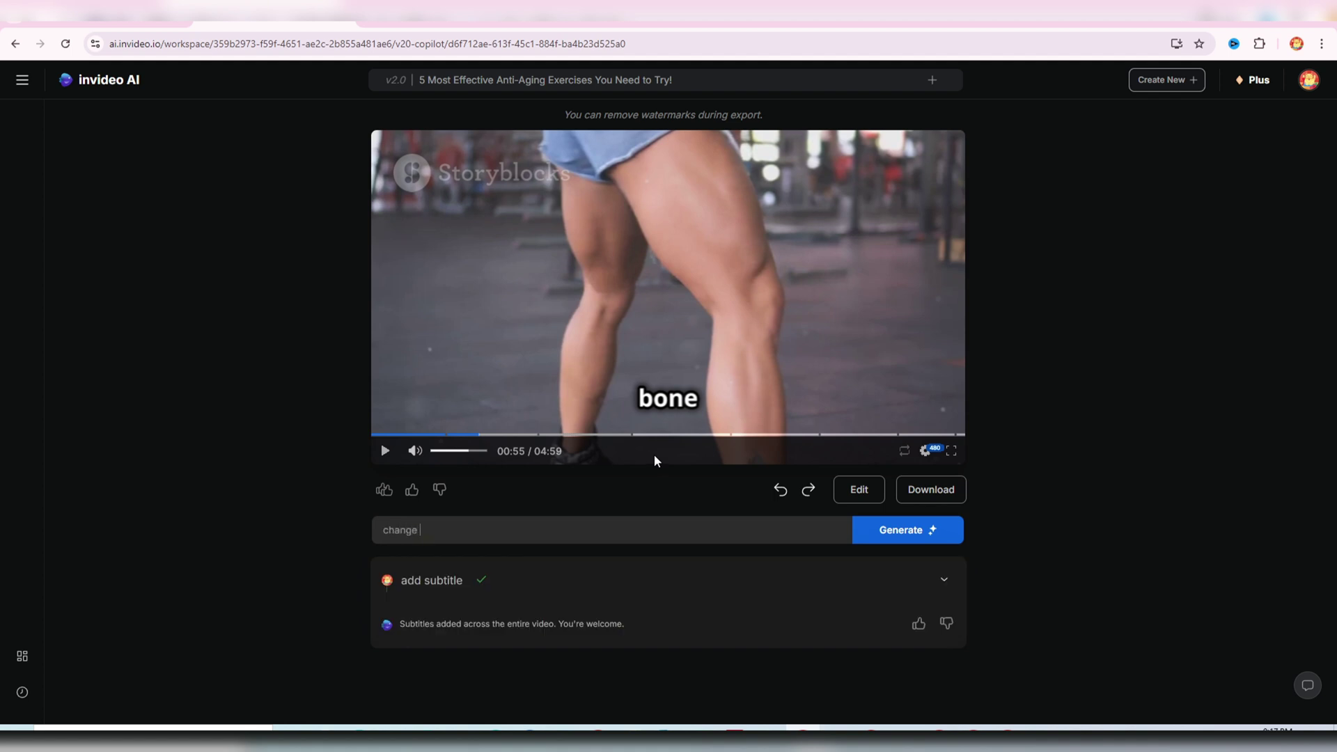
text(nge background musi)
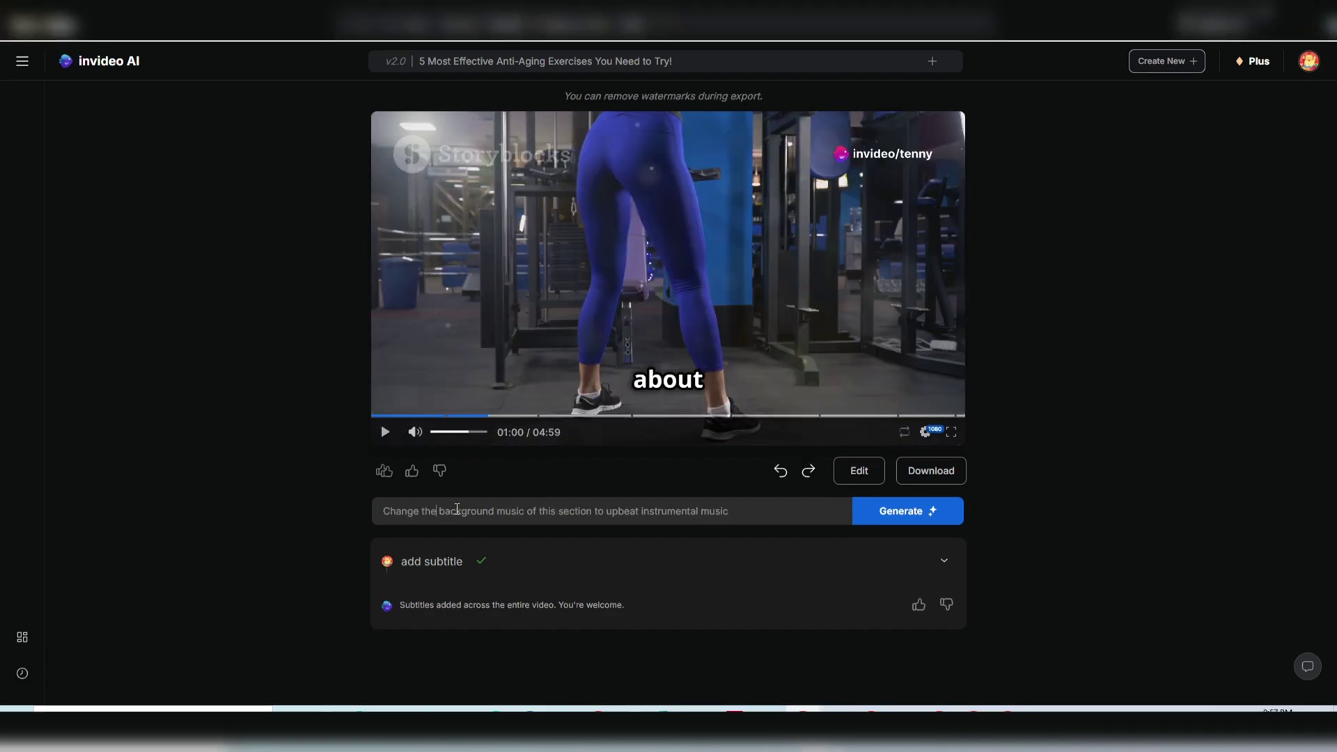
drag(510, 511, 519, 511)
click(911, 515)
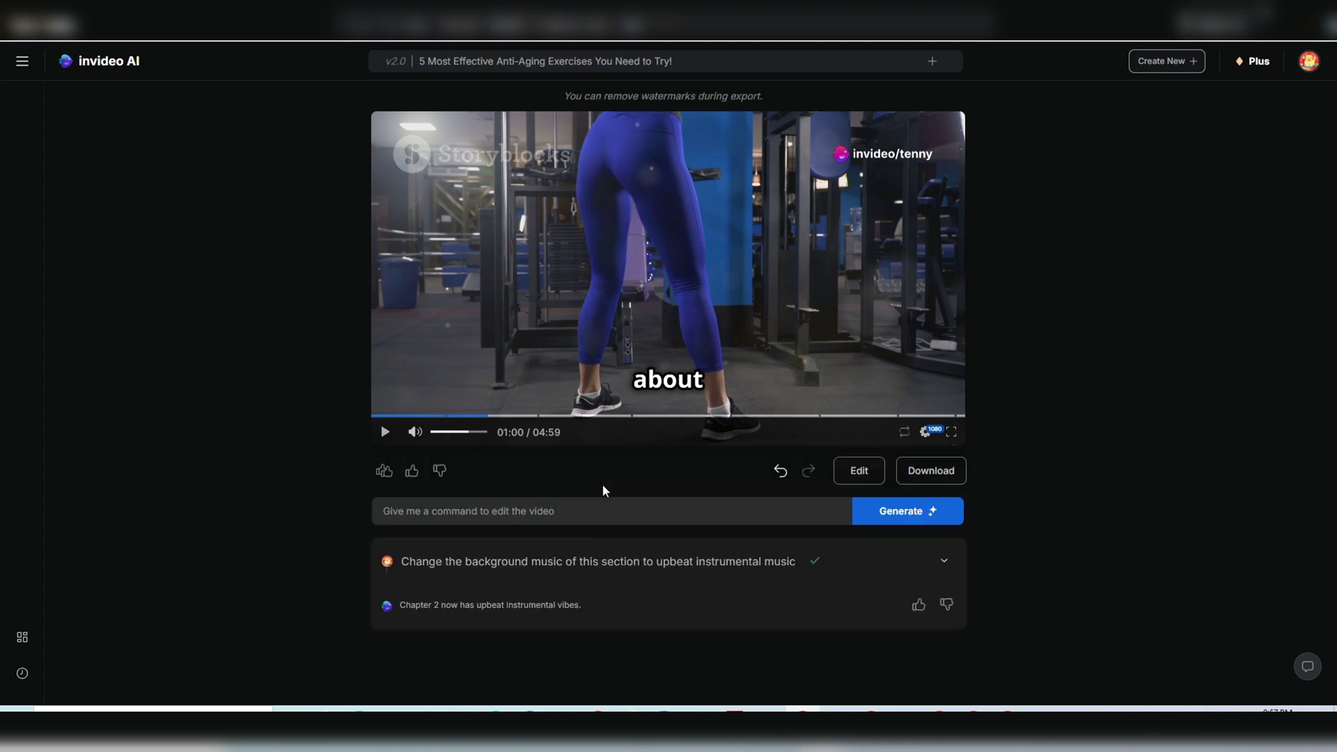
click(453, 412)
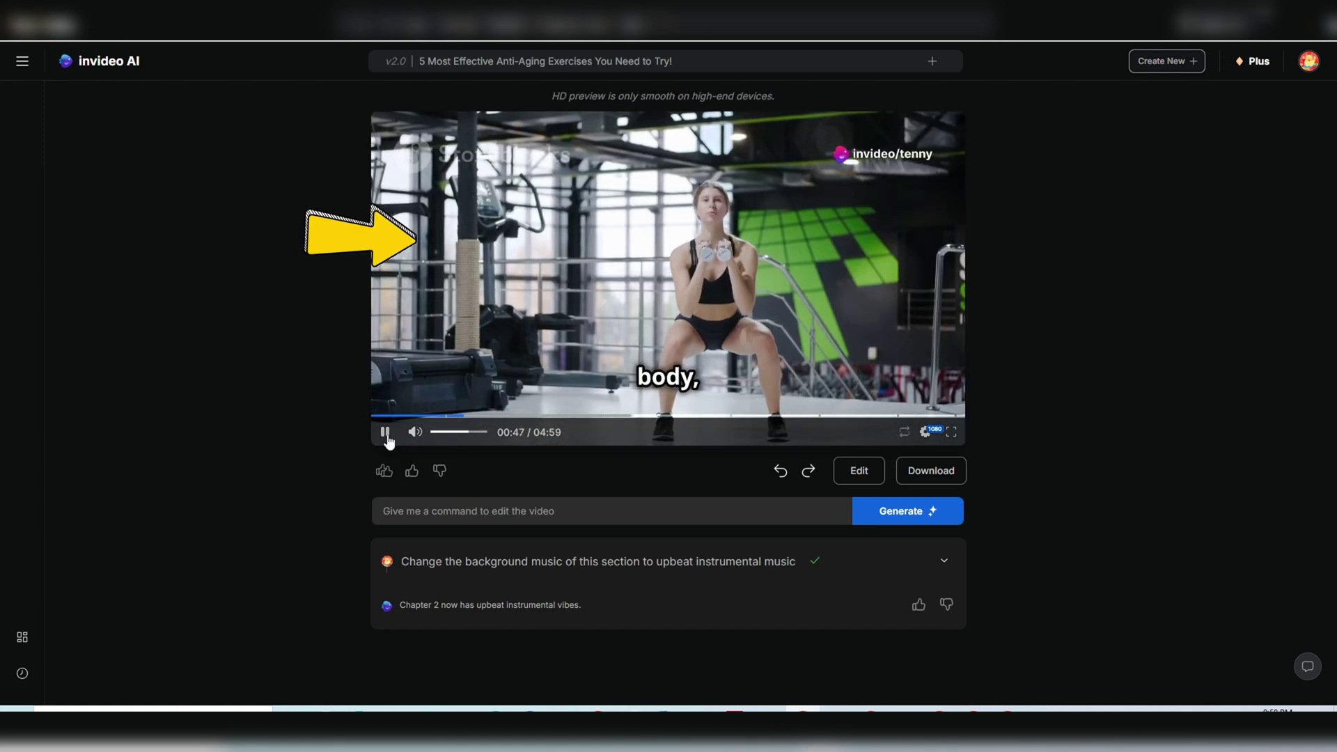
Step: Submit 'change this footage to other footage of squat' to replace the gym squat clip at 00:48
click(385, 432)
click(515, 511)
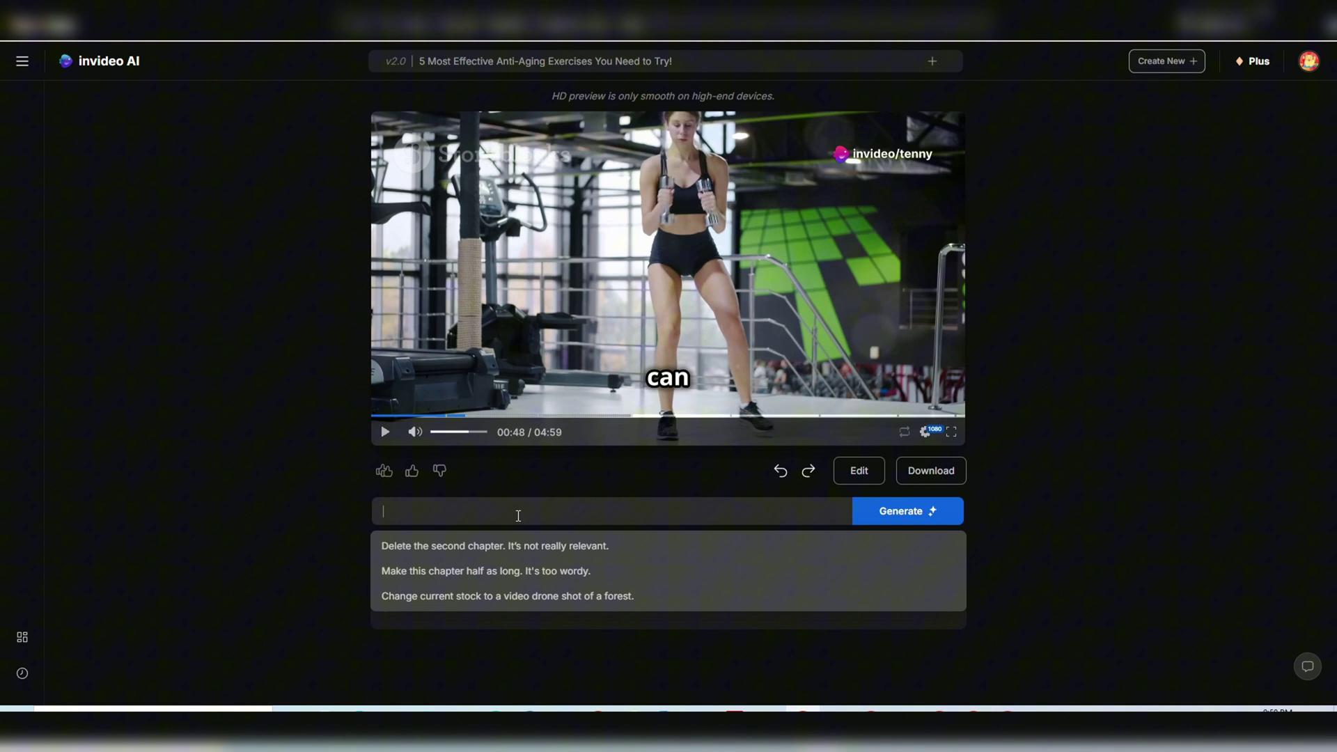
text(change this footage to other fo)
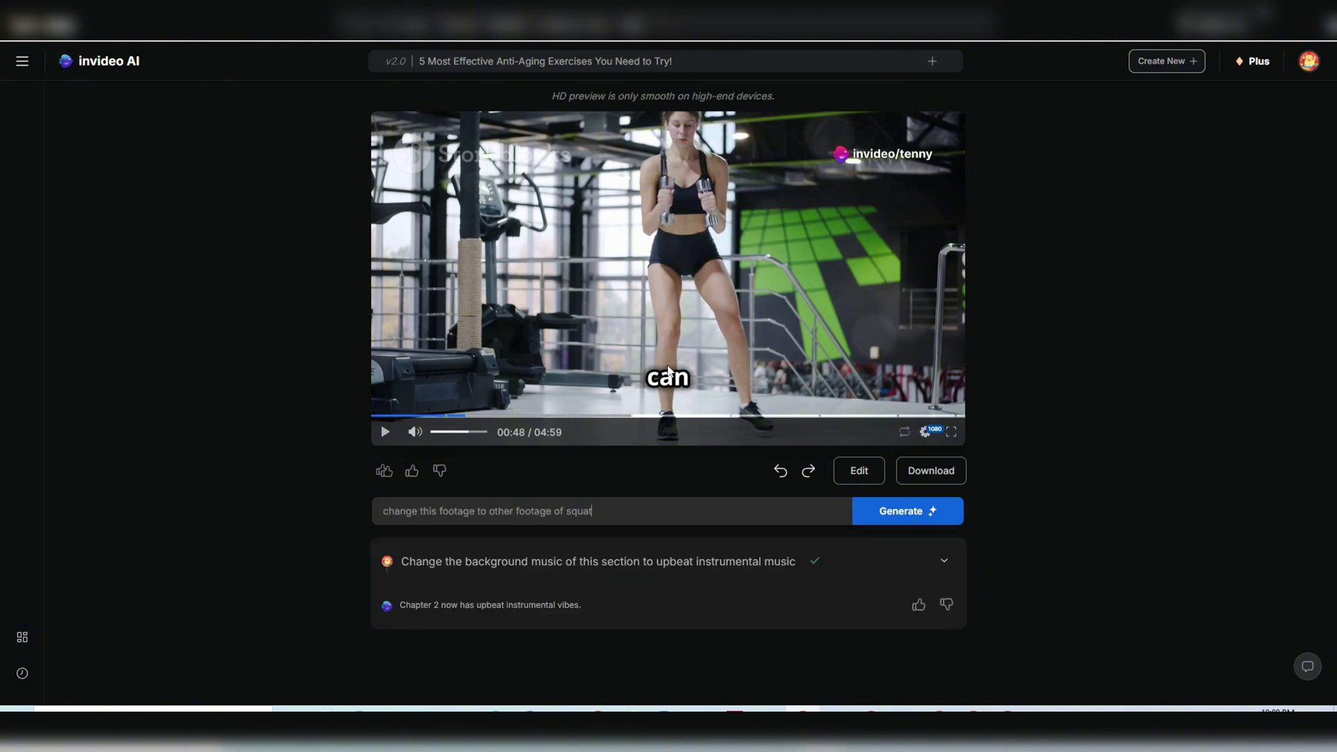
text(otage of squat)
key(Return)
click(383, 432)
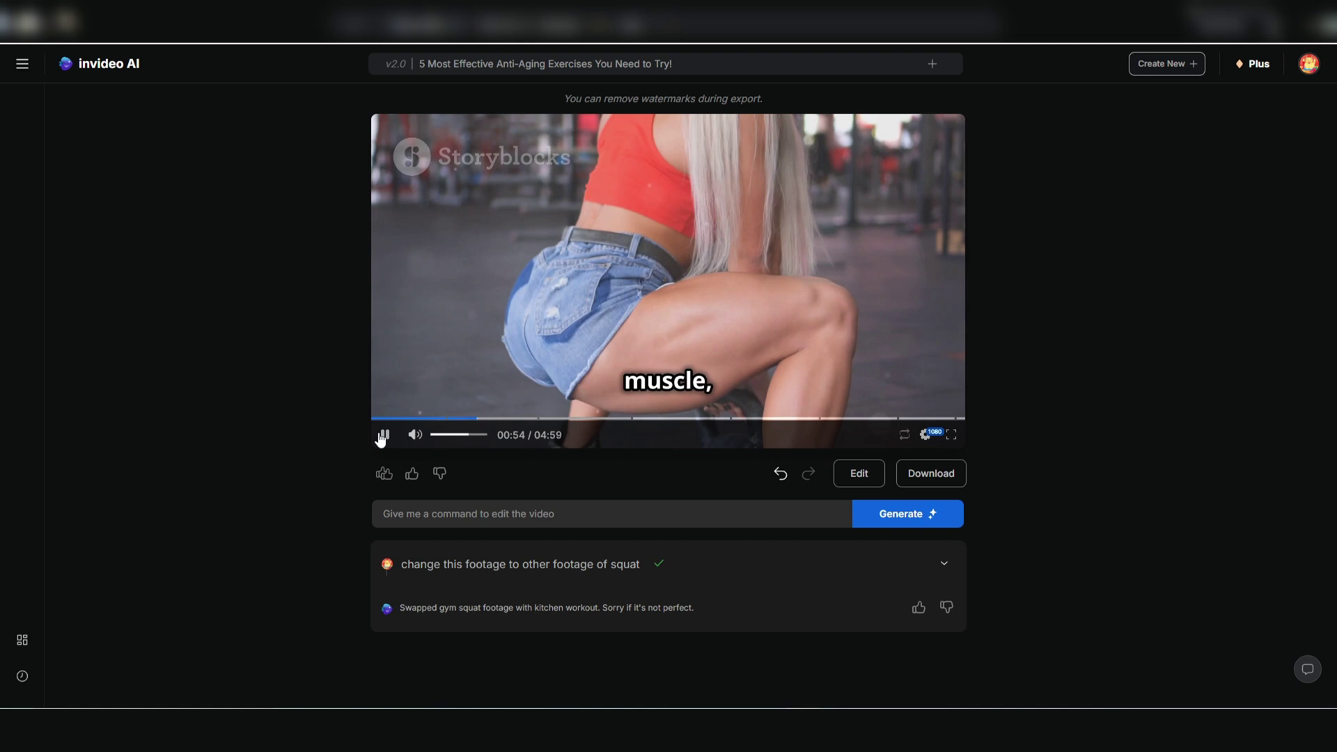
click(382, 434)
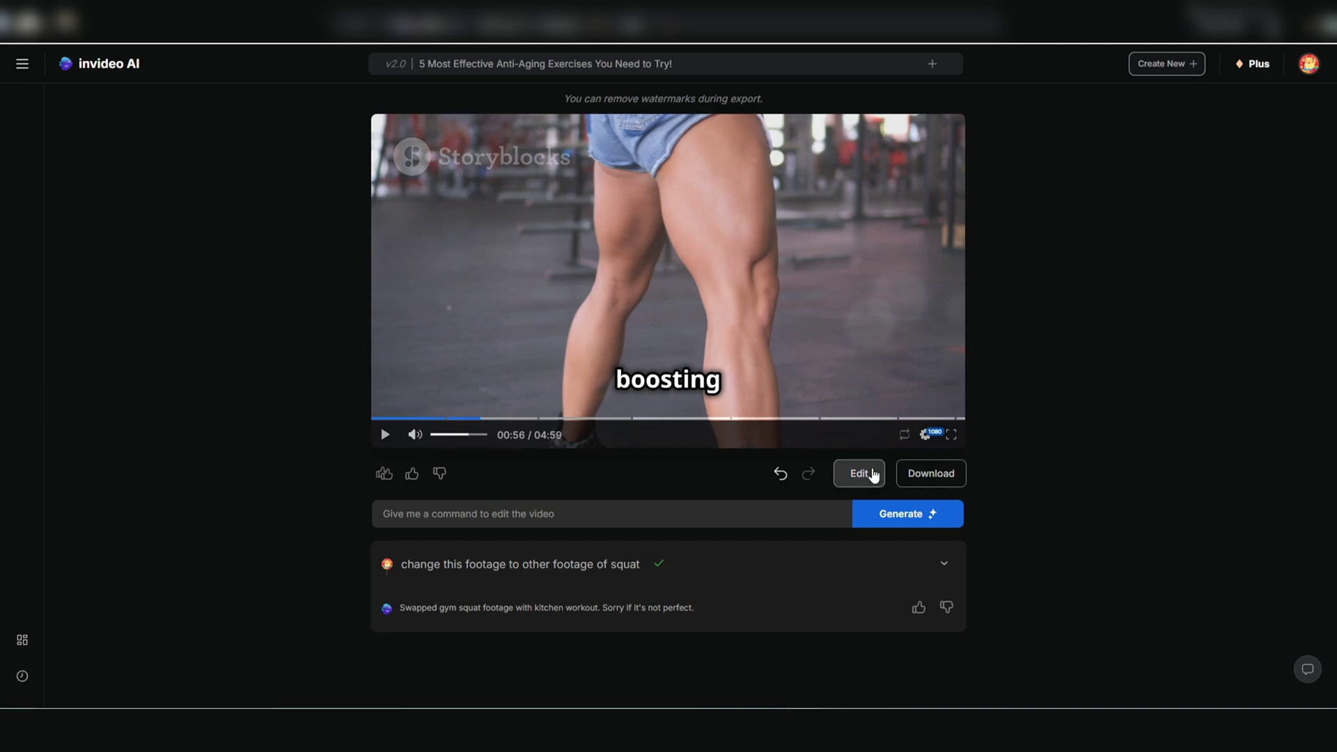
Step: Browse the media editor's clip carousel from the first clips to Chapter 2's first squat clip
click(873, 475)
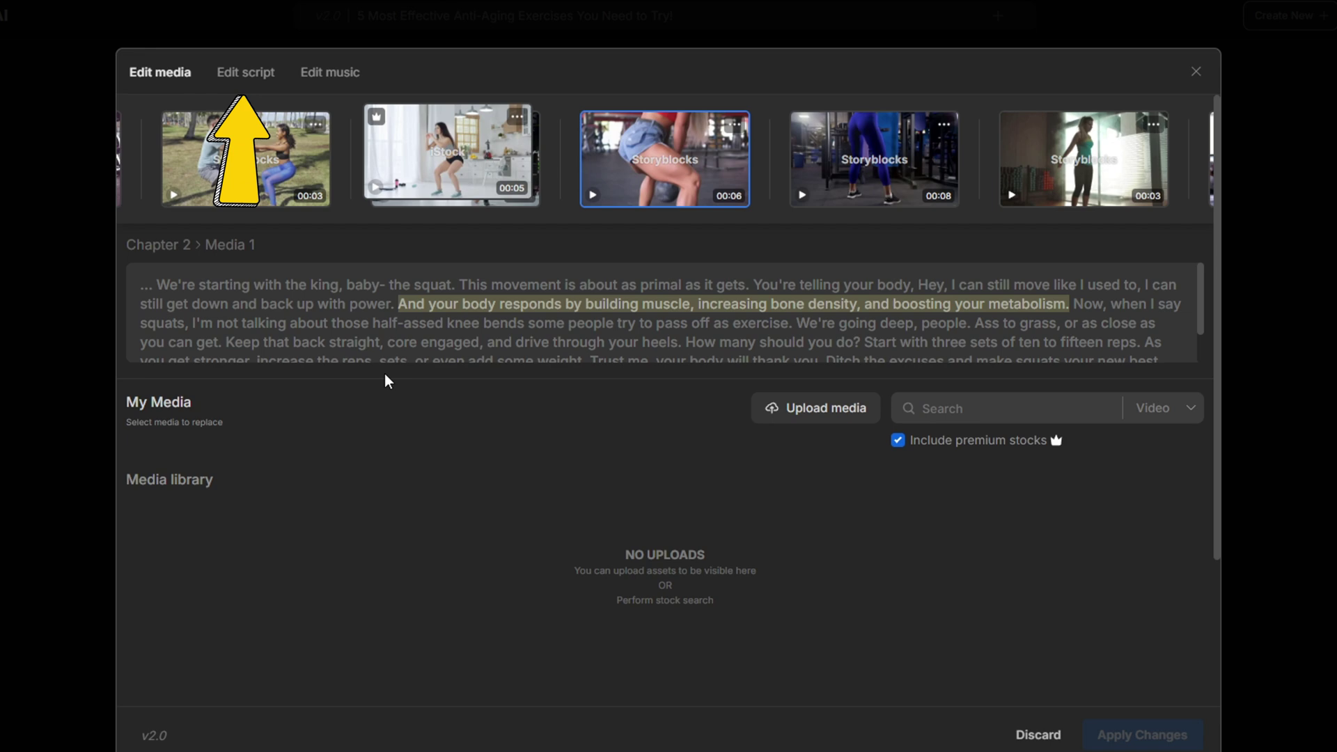
mouse_move(166, 159)
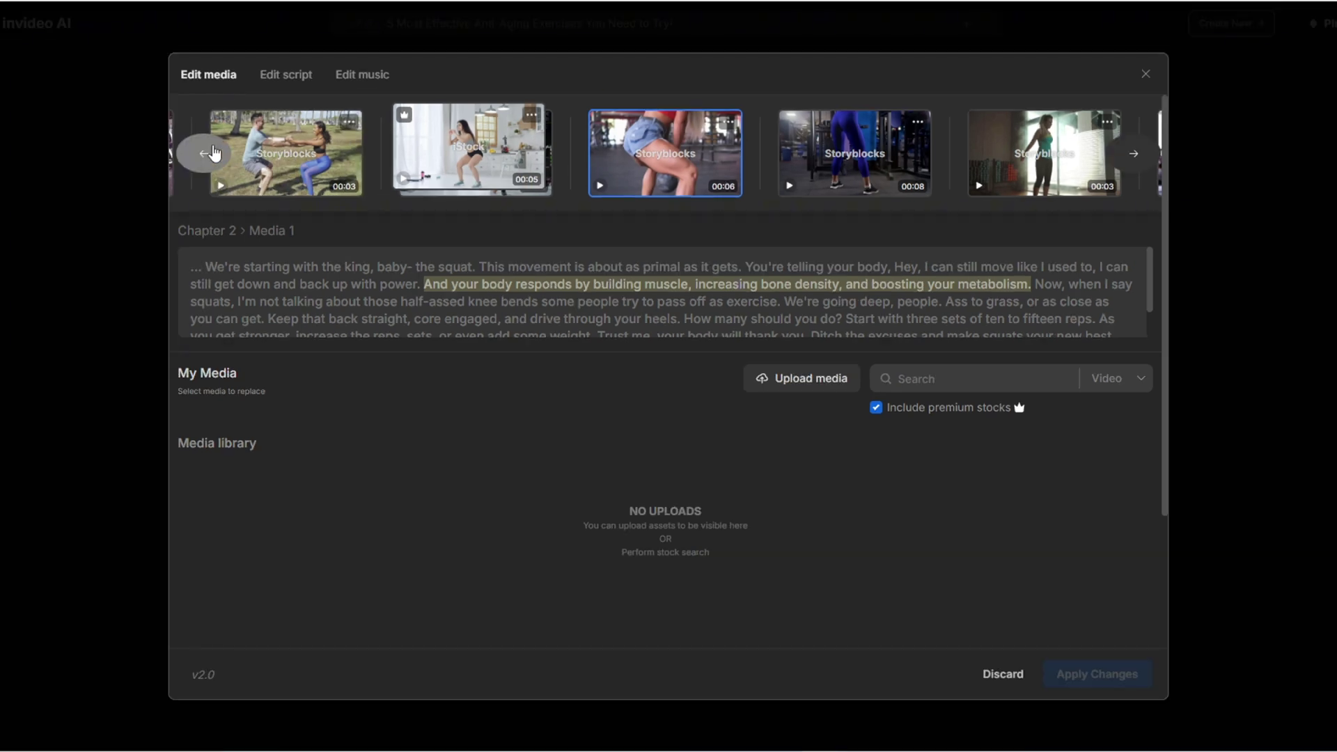
click(205, 153)
click(205, 153)
click(205, 153)
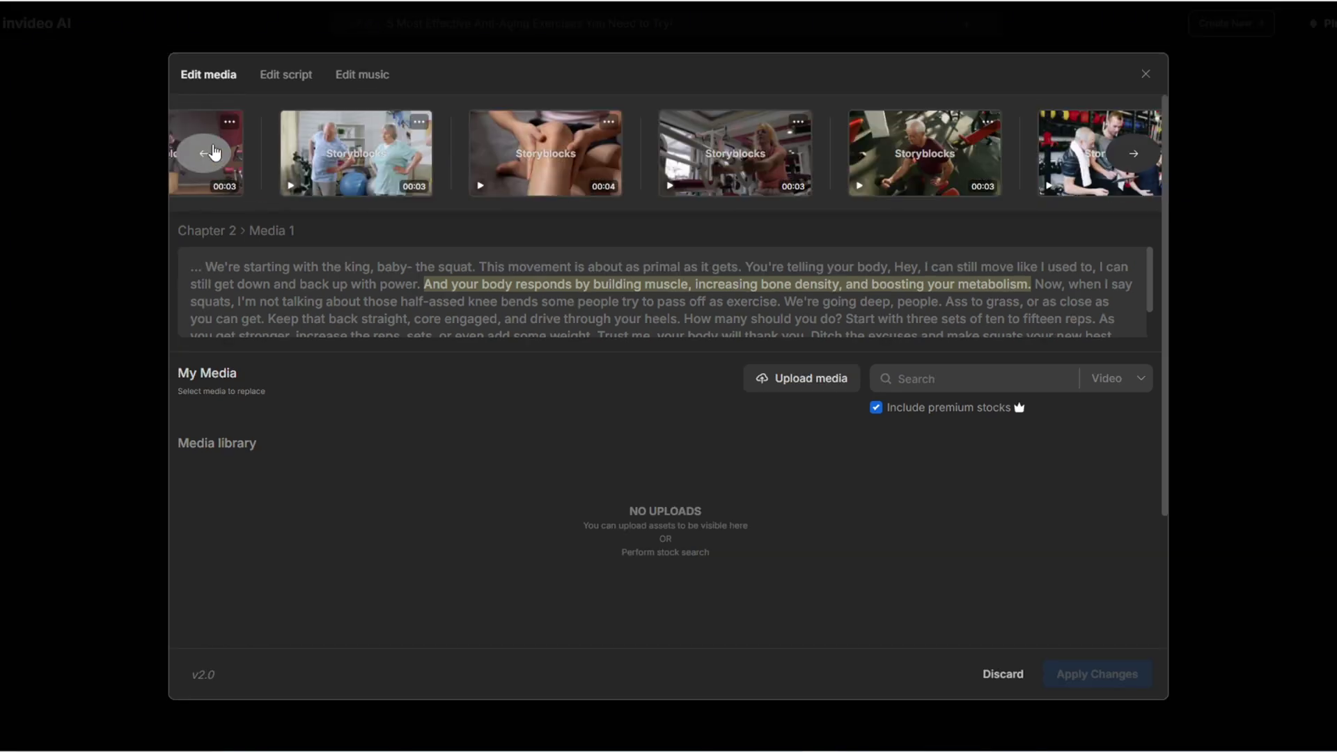
click(213, 153)
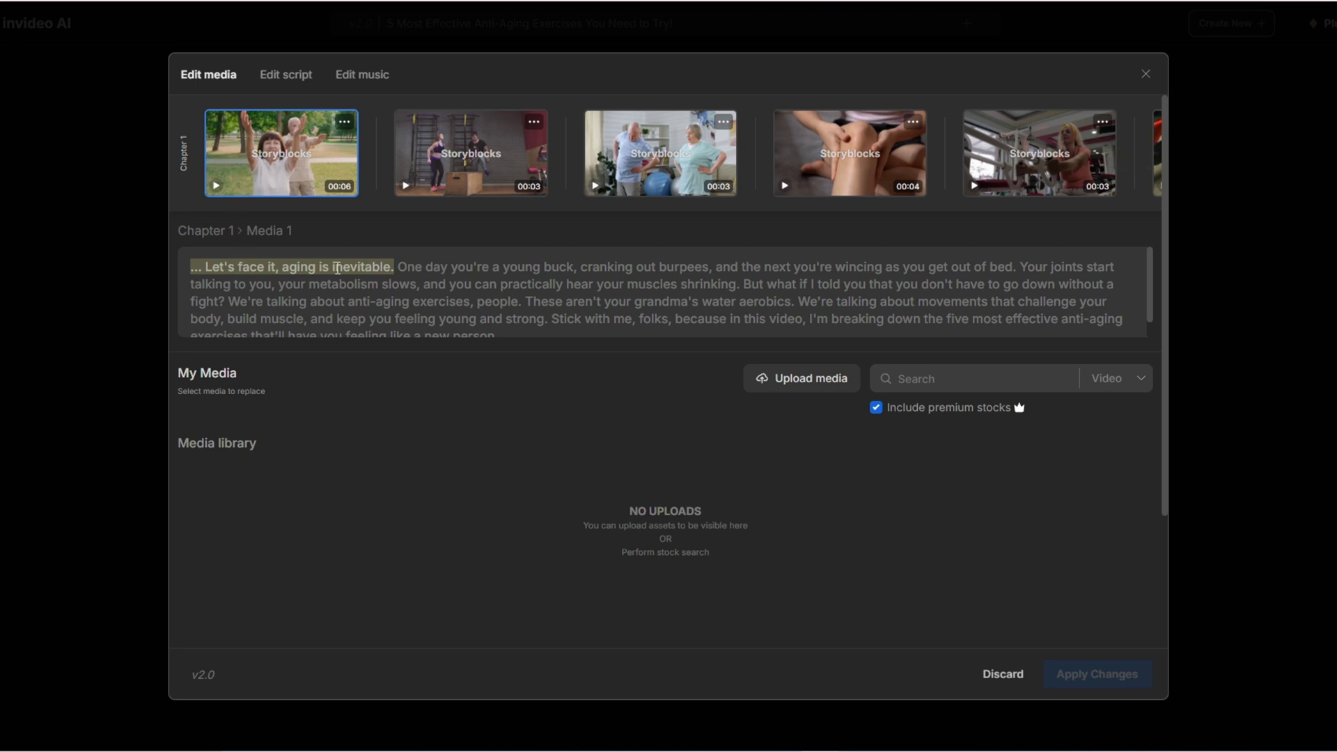
click(460, 167)
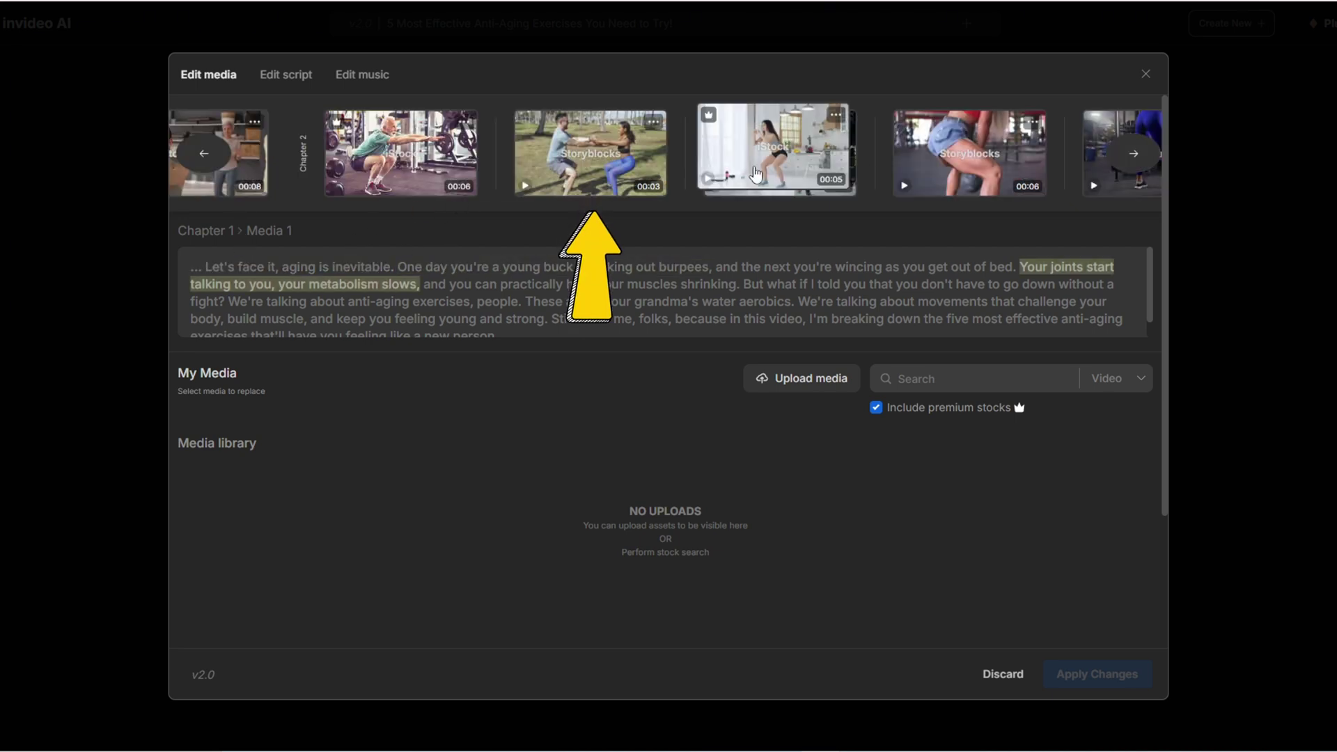
click(644, 152)
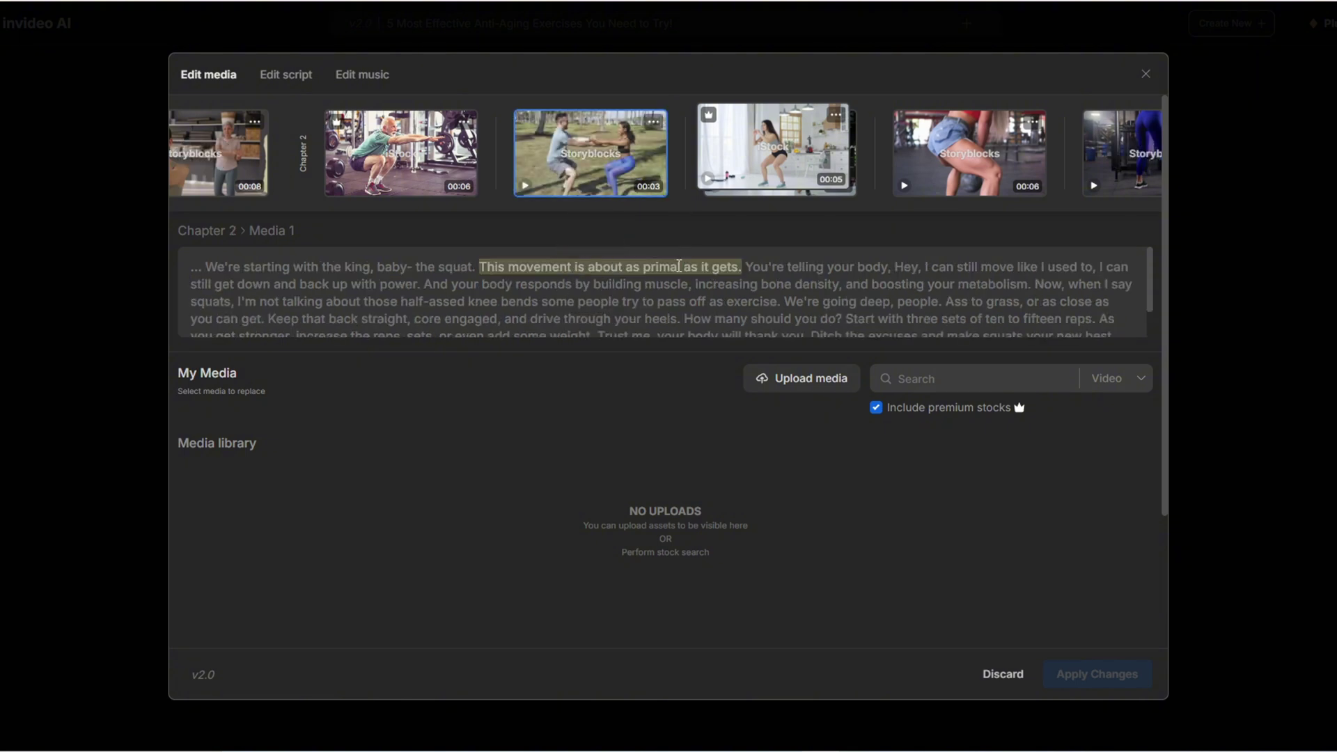
Step: Exclude premium stocks, search 'squat', and replace the clip with the woman squatting by a sofa
click(876, 407)
click(946, 376)
text(squat)
key(Return)
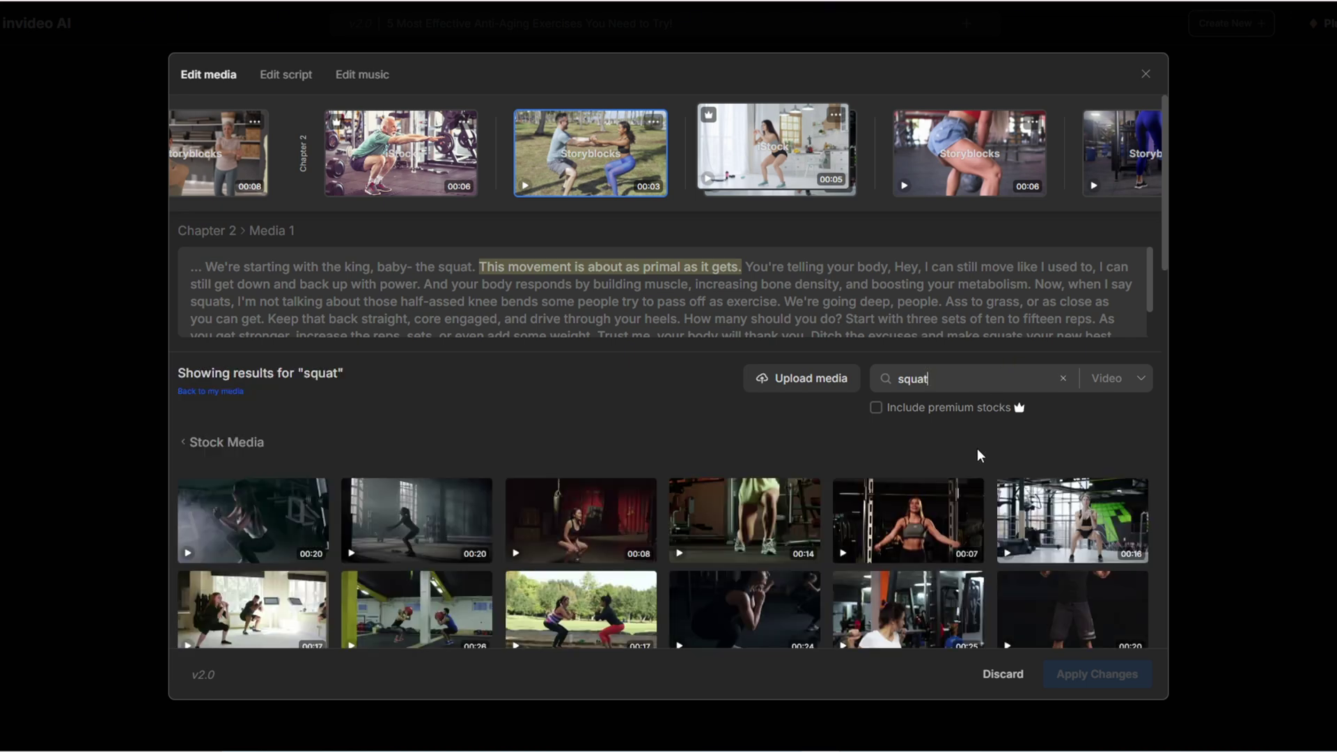
scroll(988, 490, down, 1)
scroll(988, 490, down, 3)
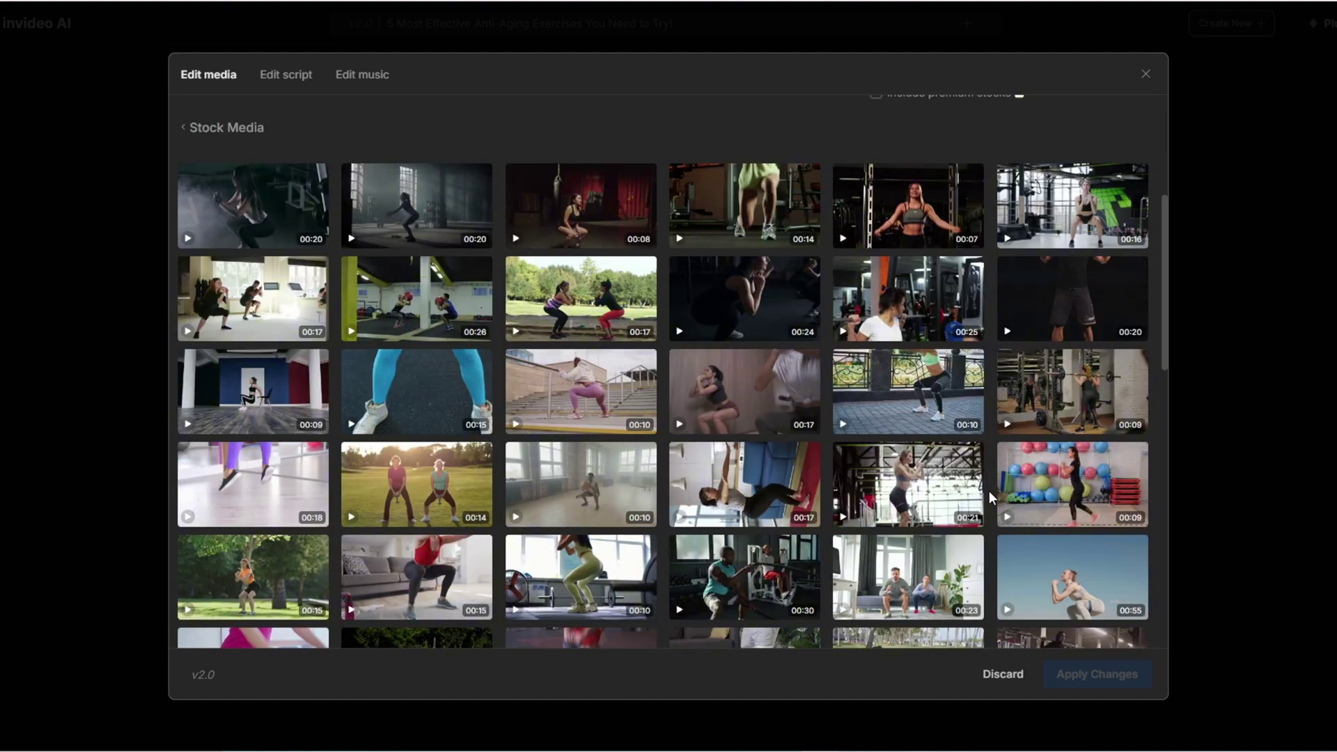
scroll(989, 491, down, 2)
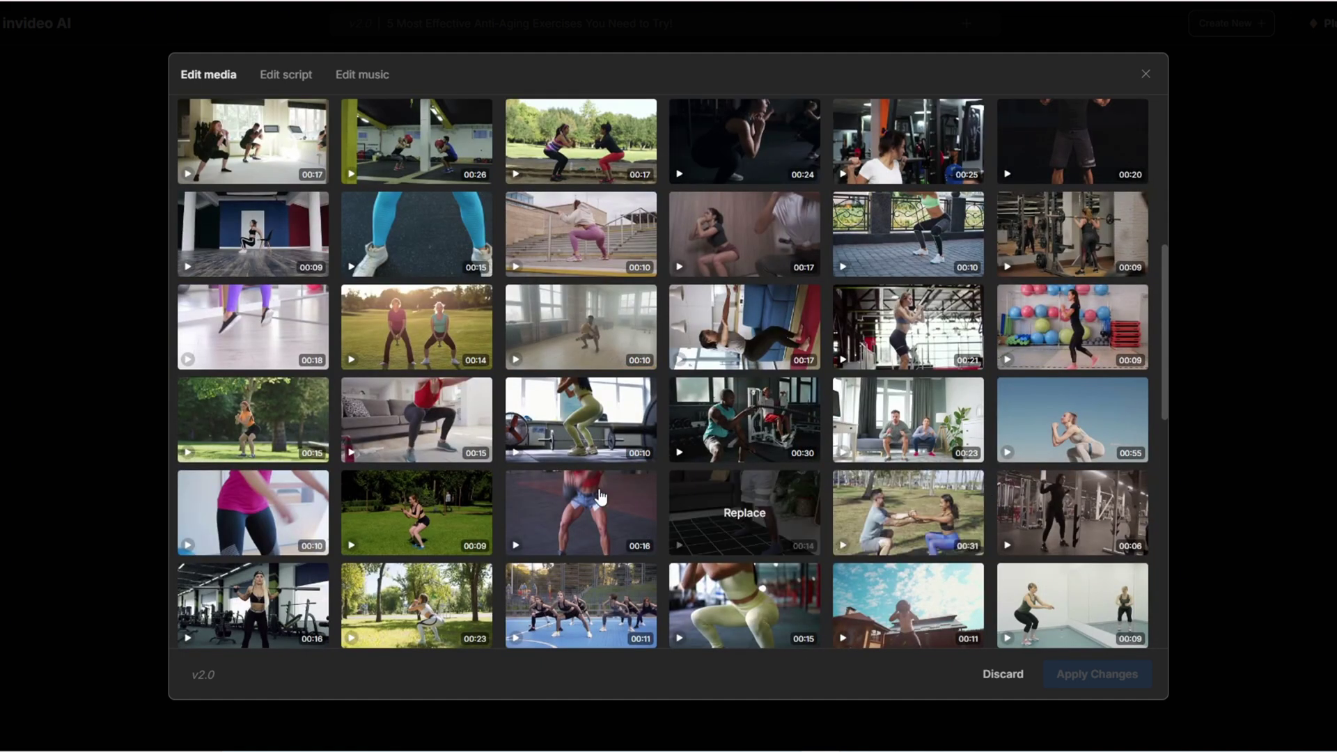
mouse_move(432, 436)
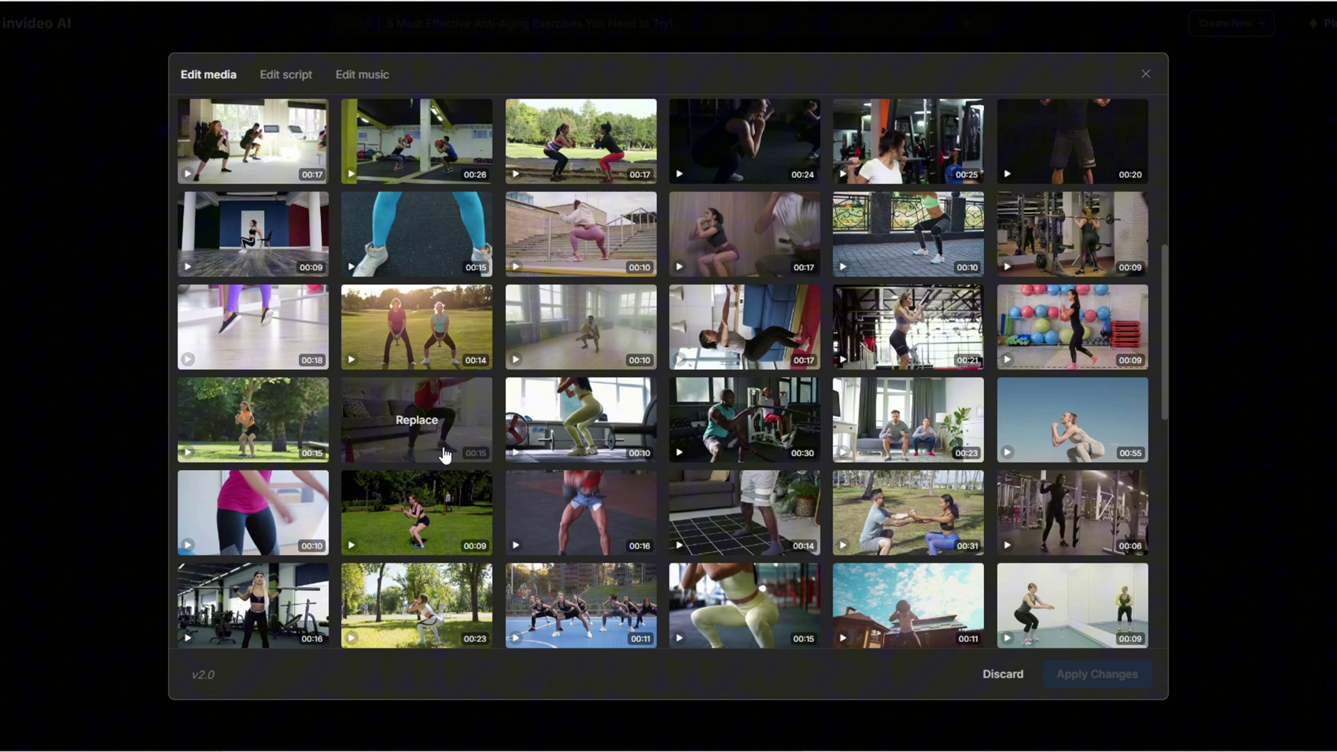
click(431, 439)
Step: Change Chapter 2 Media 8's ideal duration from 4 to 5 seconds
click(728, 123)
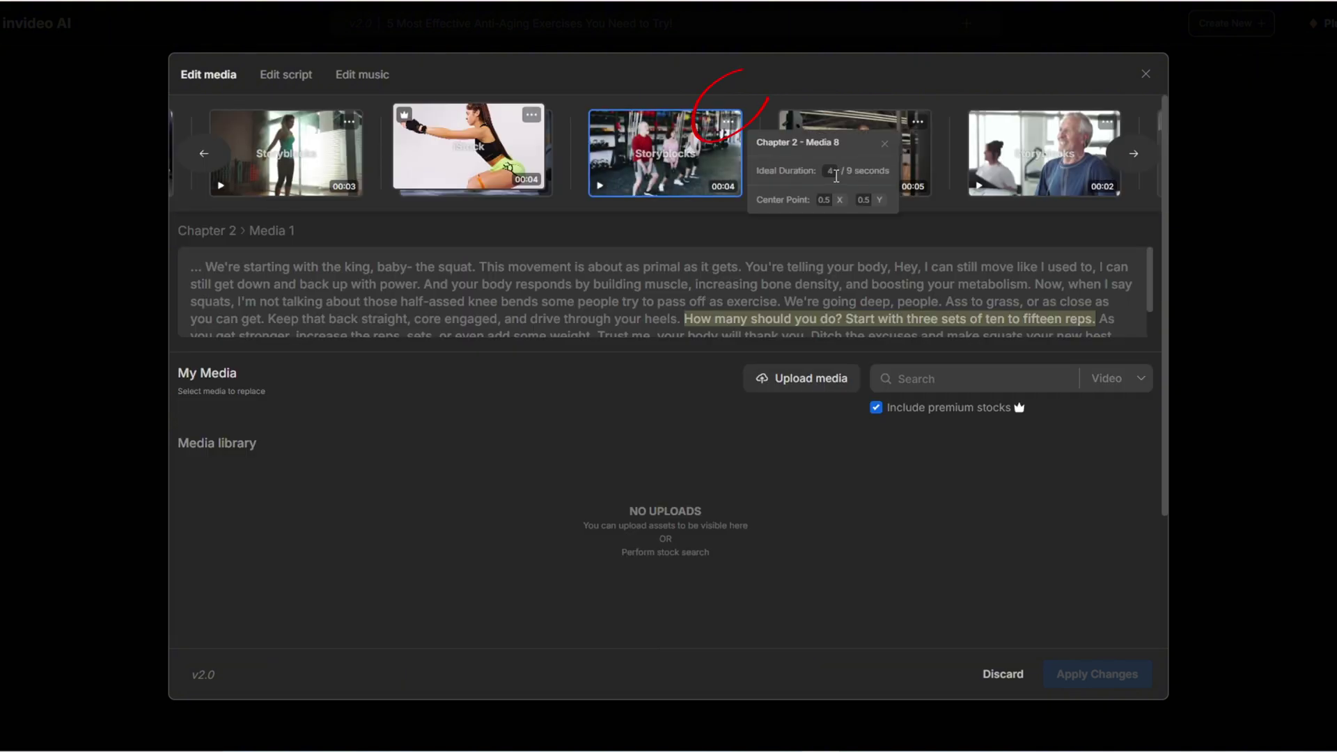
drag(845, 170, 870, 171)
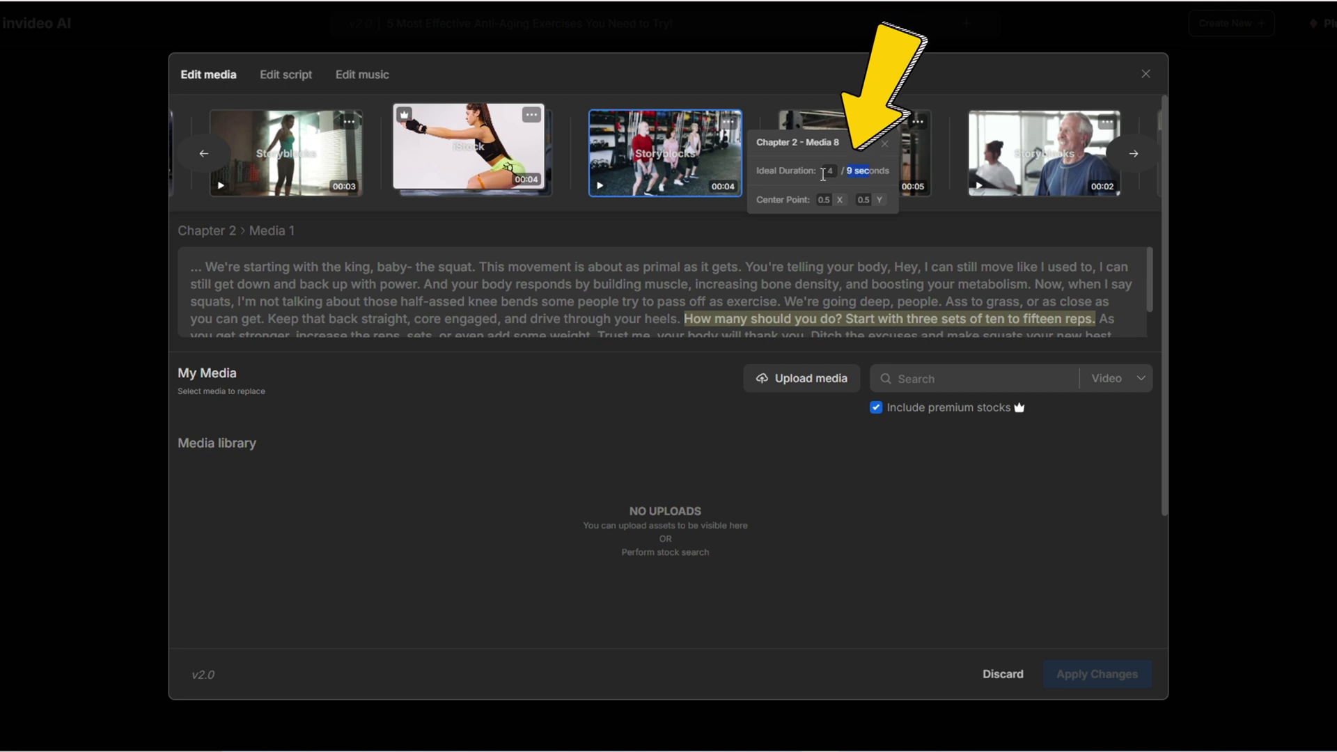
double_click(830, 172)
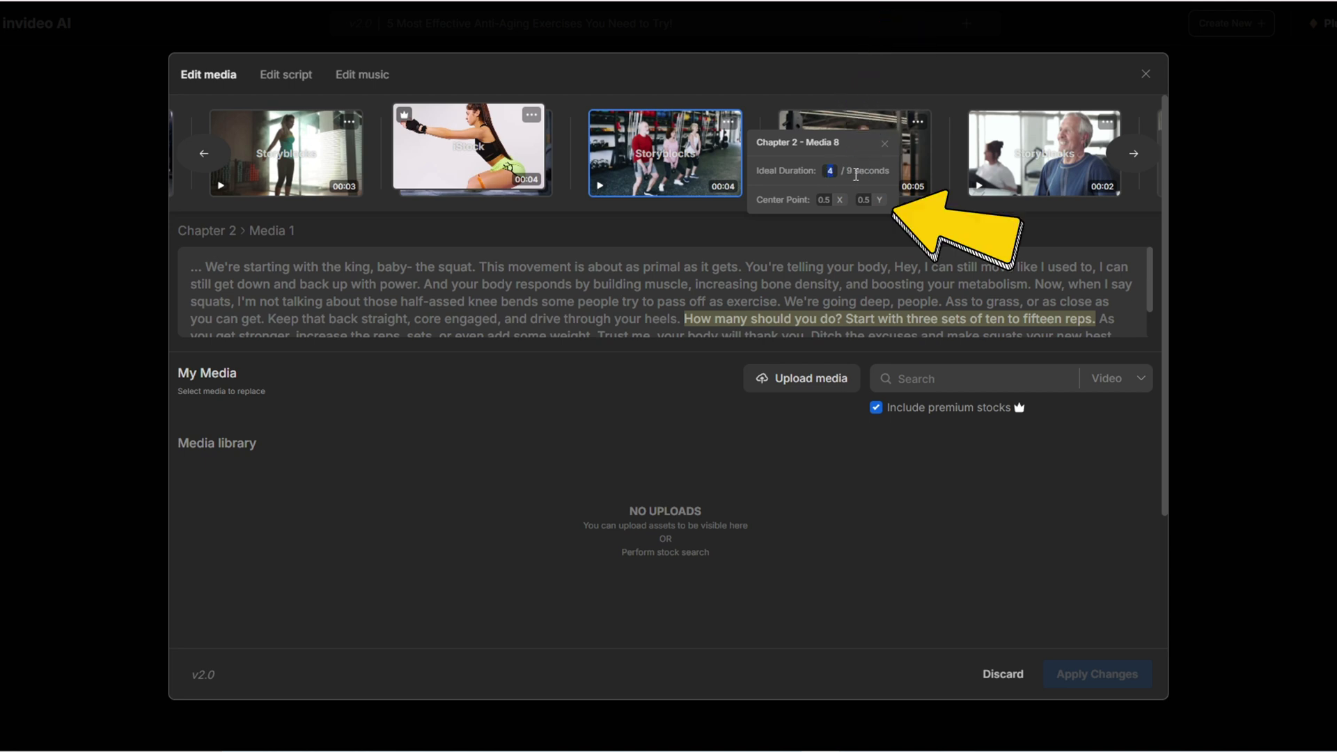
text(5)
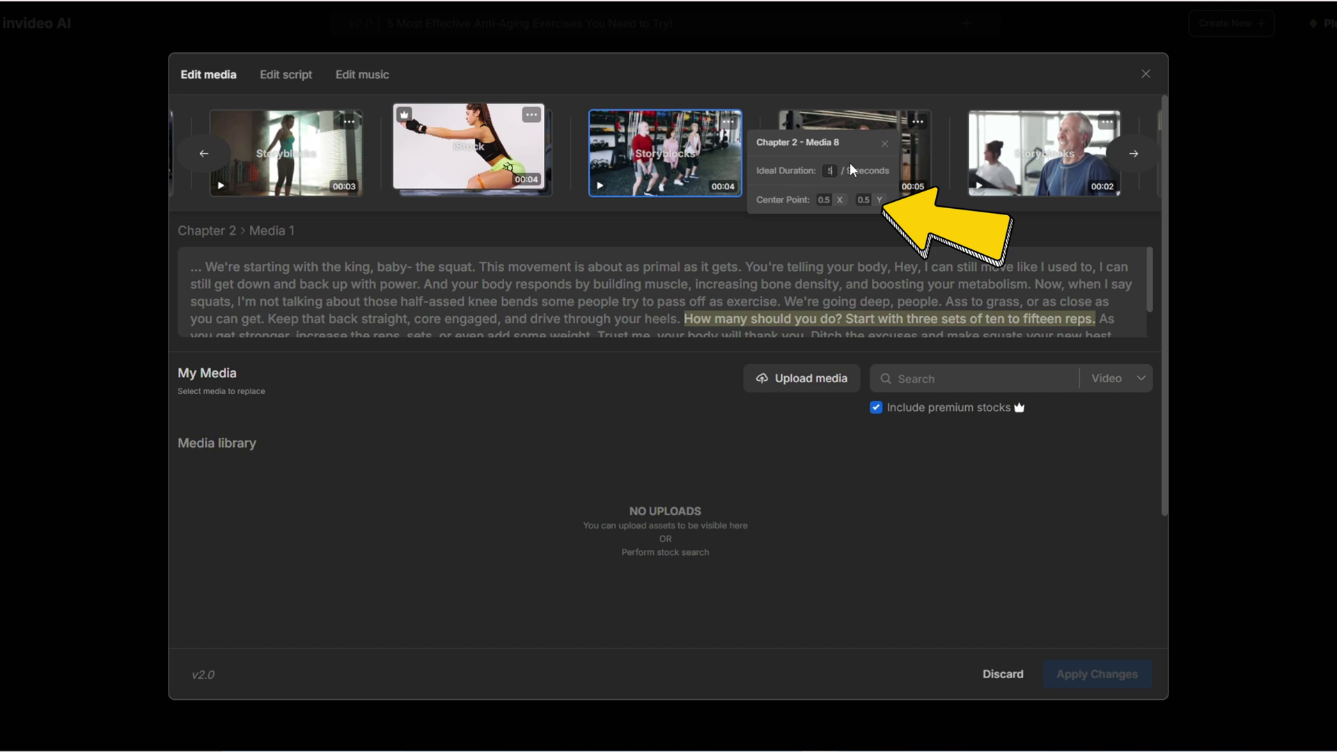
click(885, 144)
Step: Move to the next line's clip and exclude premium stocks from its results
click(889, 153)
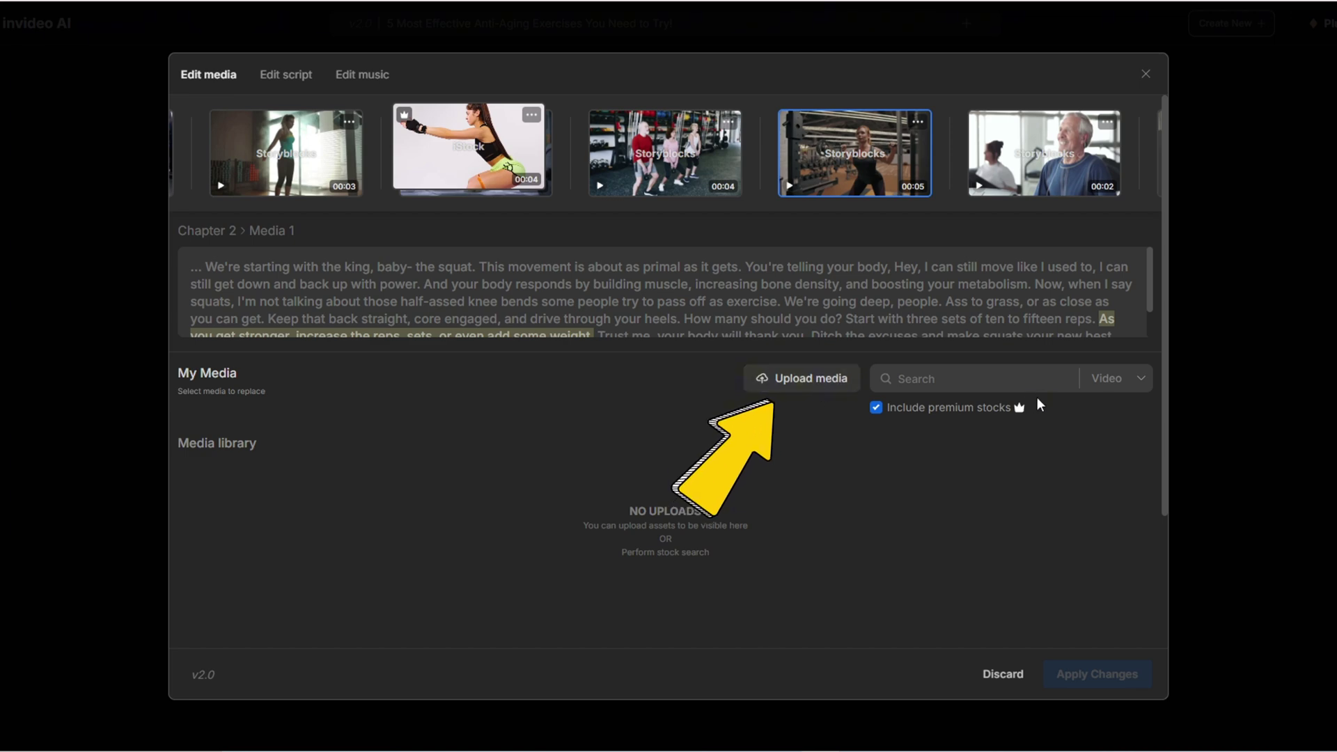
click(876, 407)
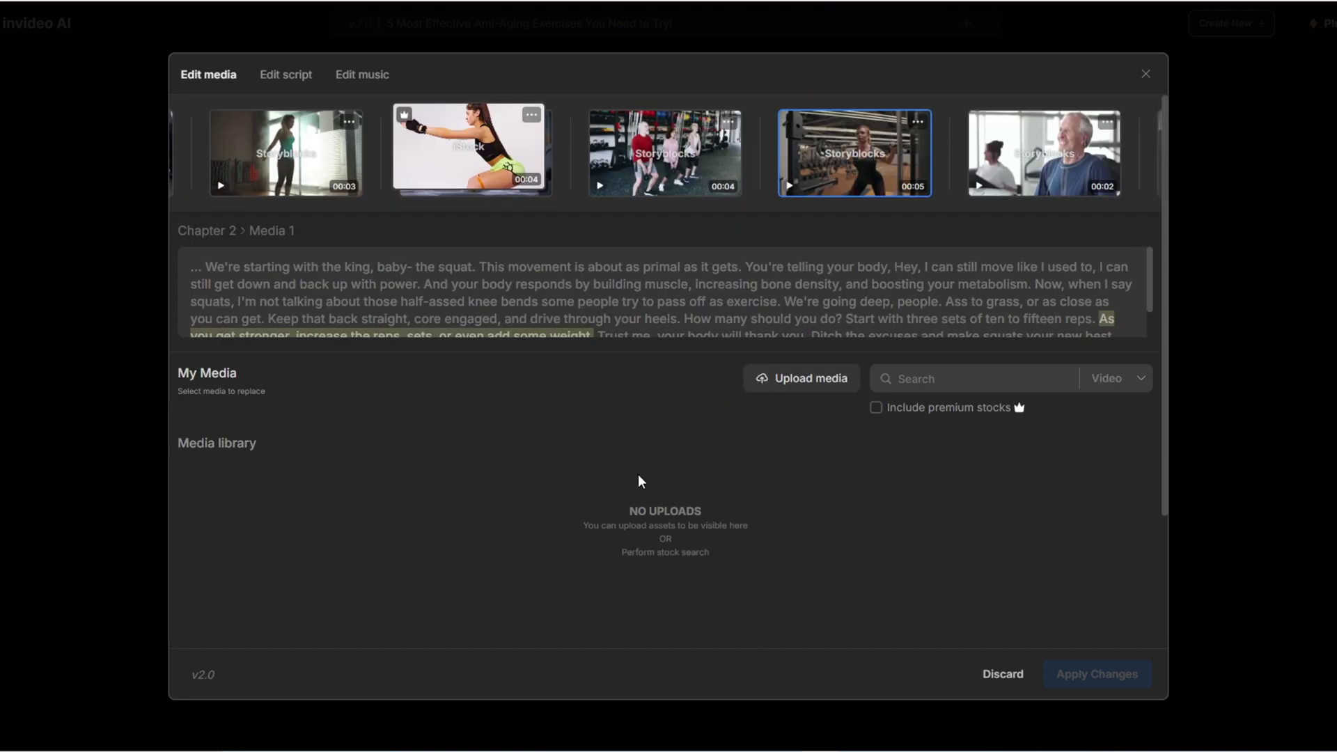
scroll(797, 301, down, 1)
scroll(815, 298, up, 1)
scroll(788, 257, down, 1)
scroll(637, 313, up, 1)
Step: Switch to the script editor and scroll through the chapter-by-chapter narration lines
click(286, 75)
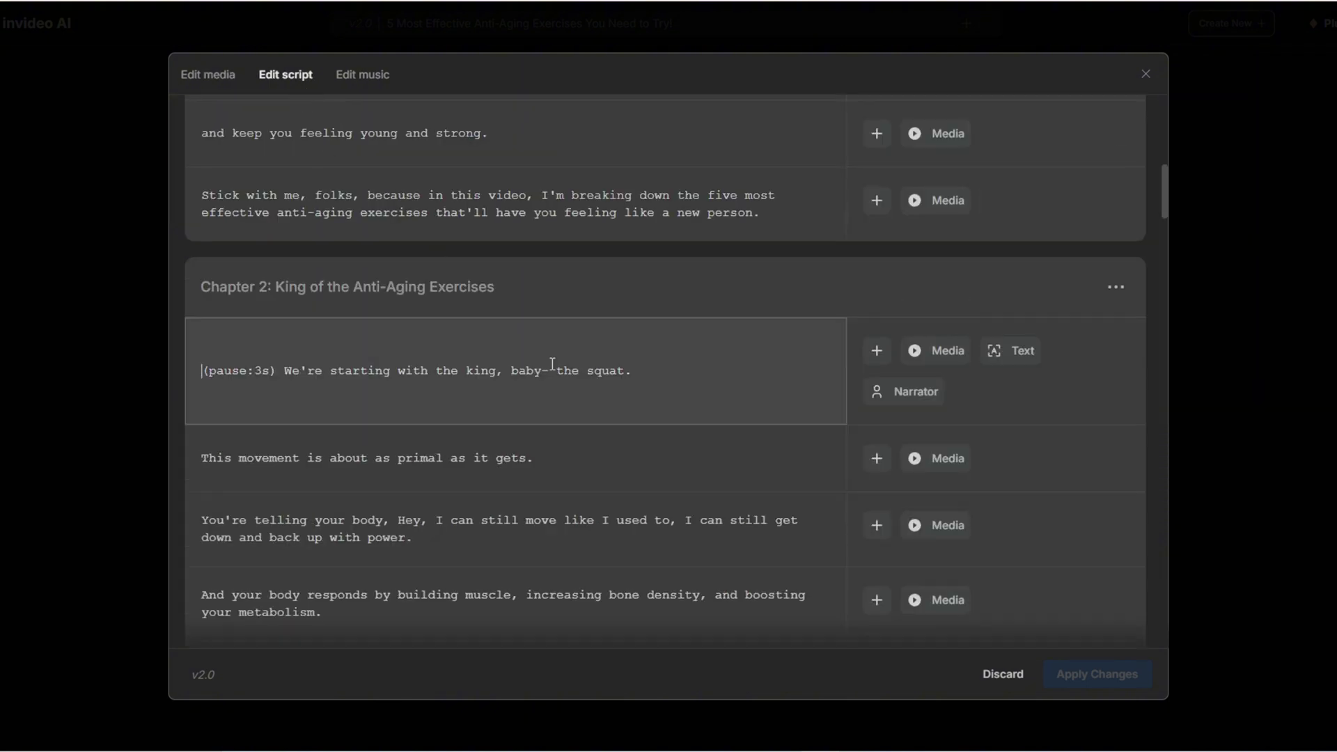
scroll(550, 364, up, 10)
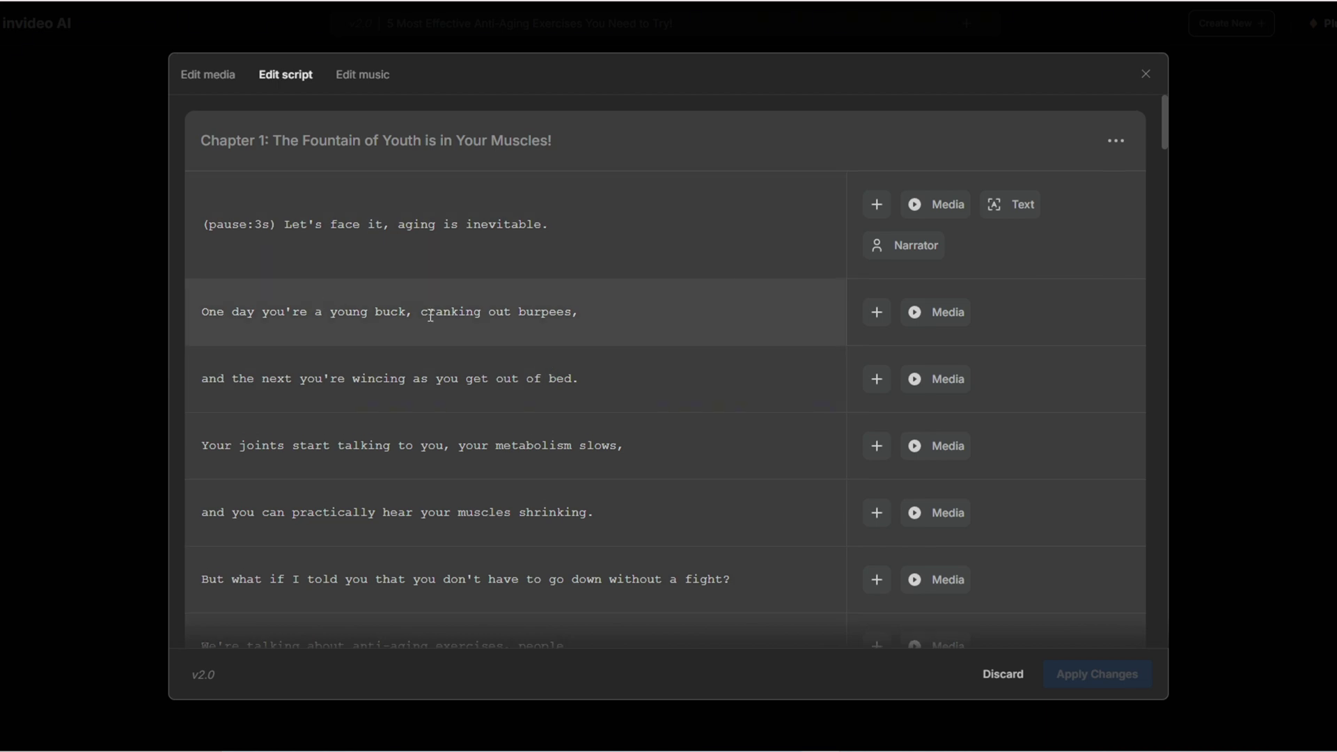
scroll(430, 315, down, 8)
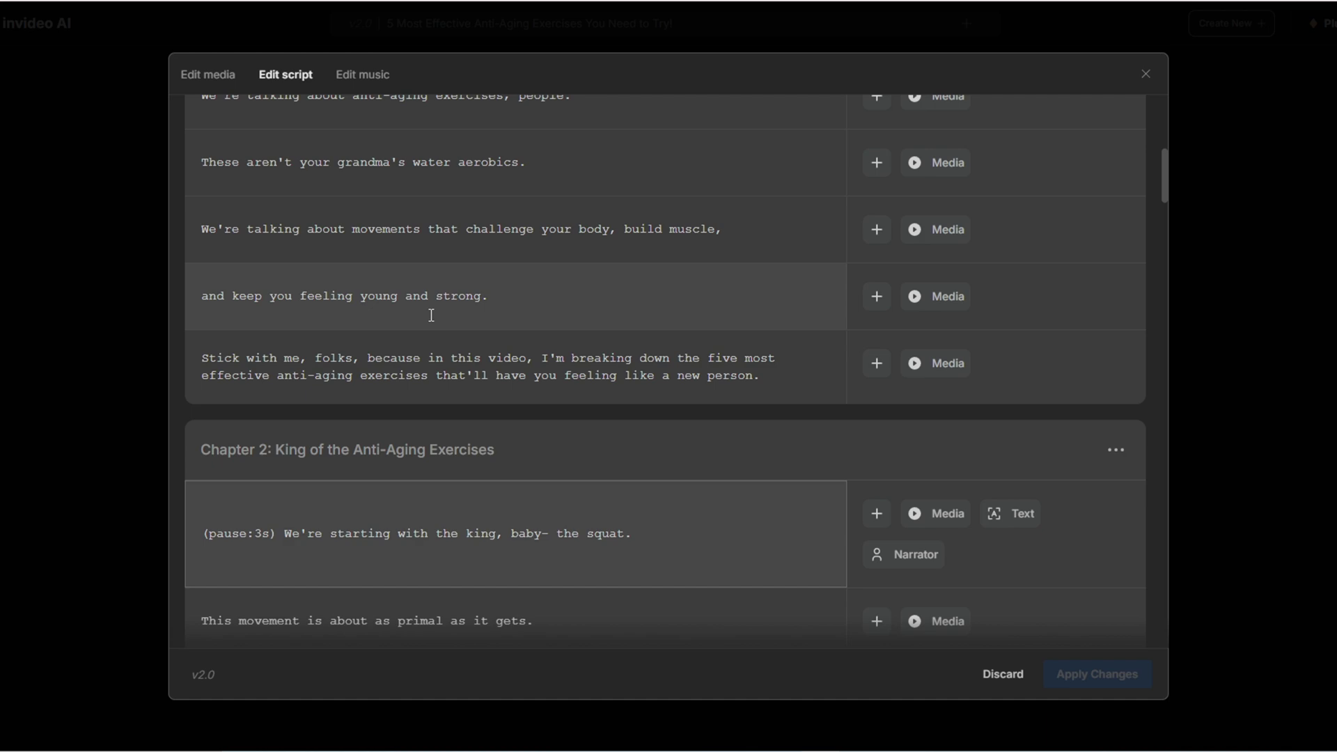
scroll(432, 312, down, 2)
scroll(448, 278, down, 7)
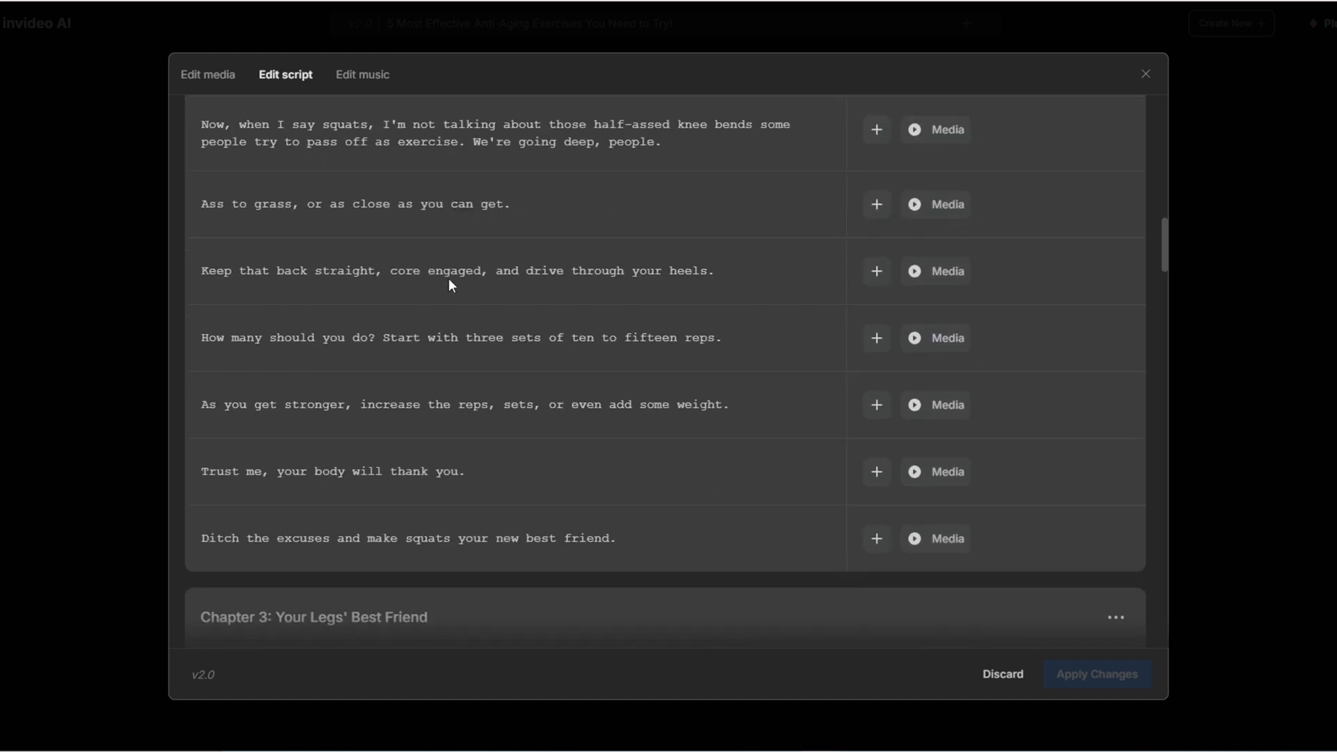
scroll(449, 278, down, 3)
scroll(450, 278, down, 9)
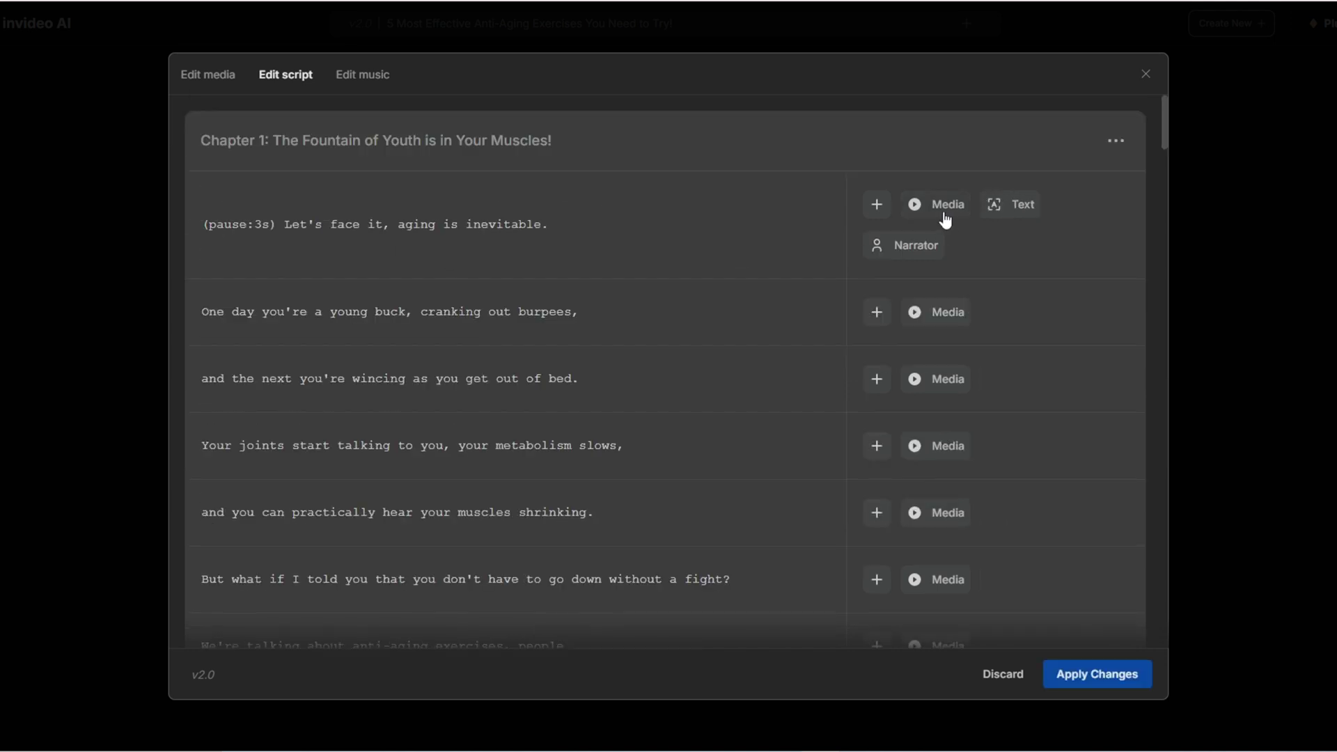
Step: Review the opening line's media keywords, then select the Chapter 2 title
click(945, 220)
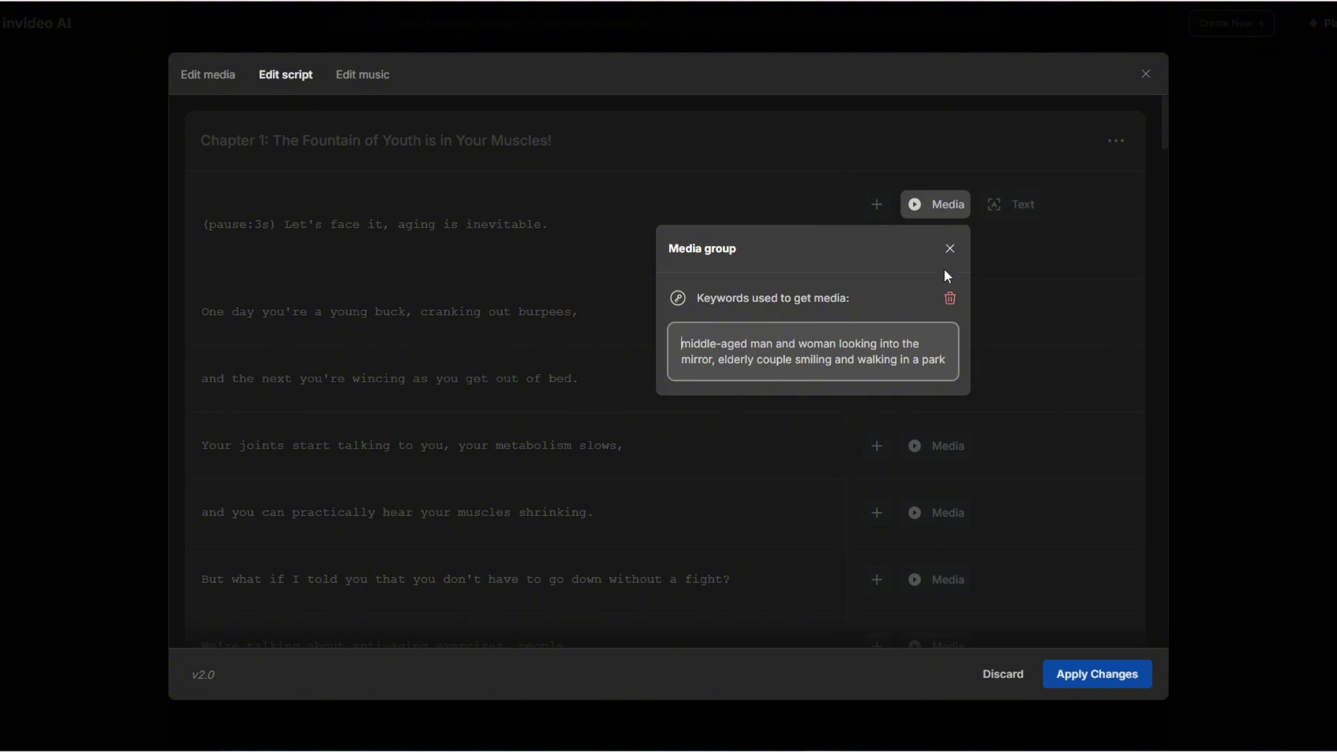
click(950, 250)
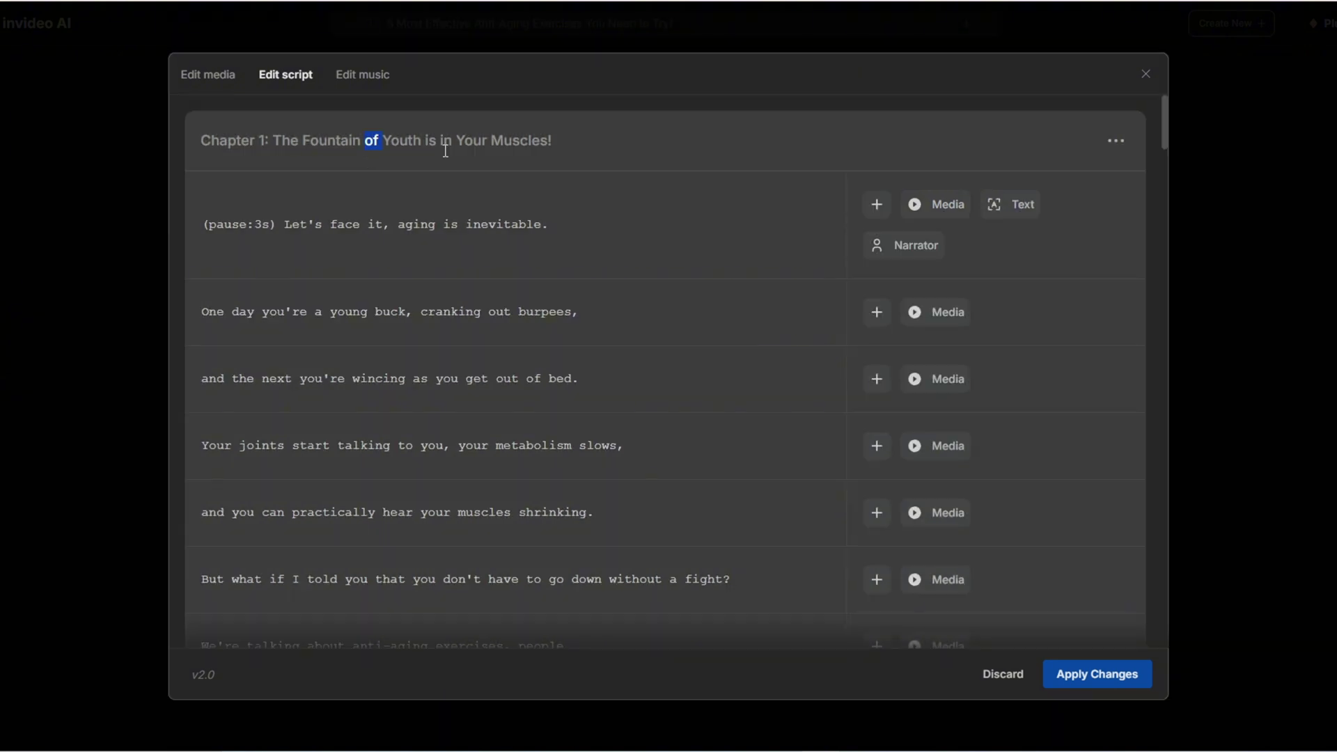
scroll(641, 178, down, 10)
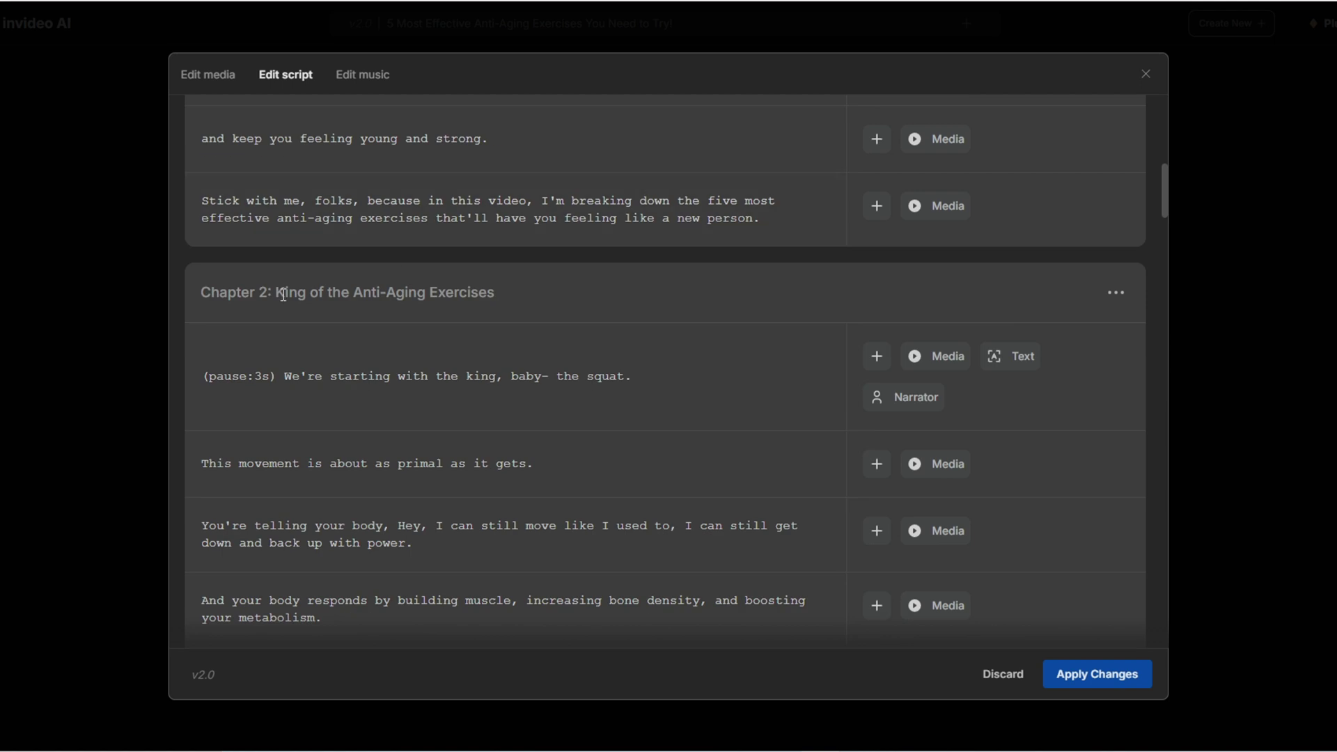
triple_click(281, 292)
click(291, 286)
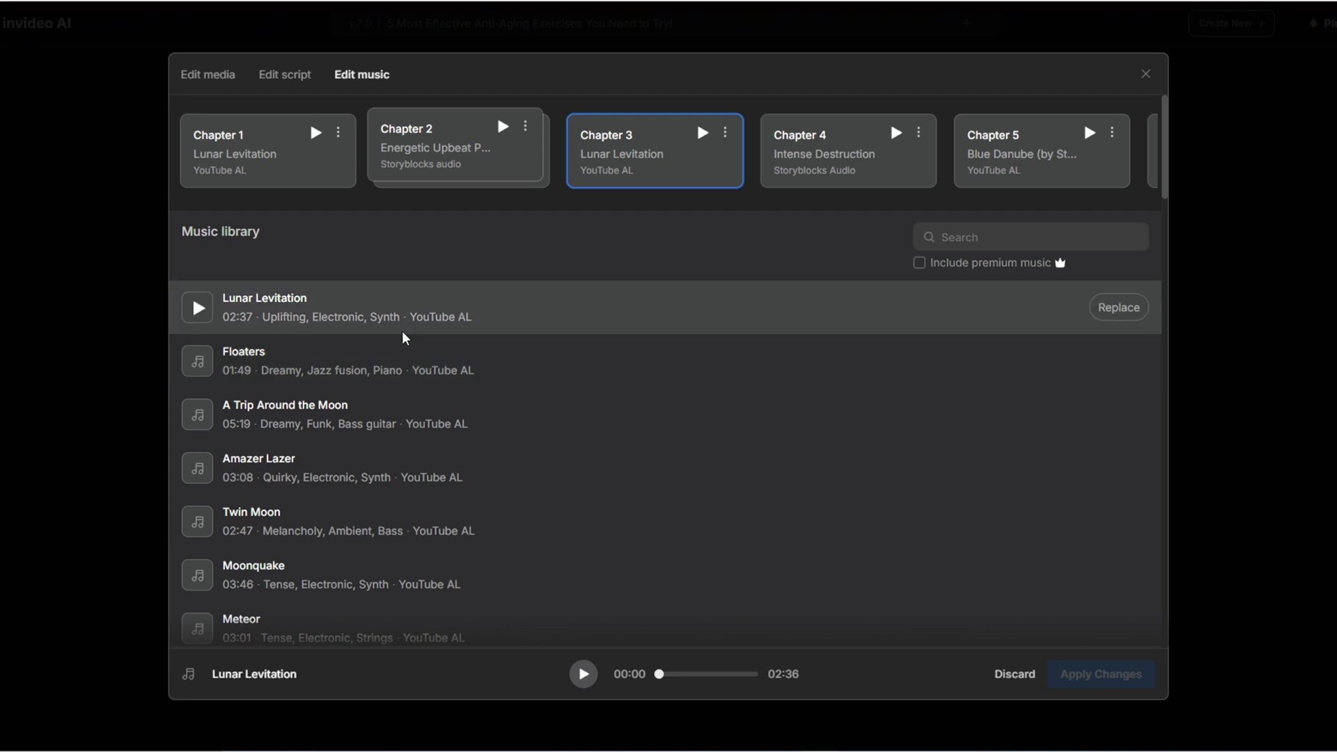
Step: Lower Chapter 1's music volume and set its track to Zameen - Movement of Earth
click(265, 153)
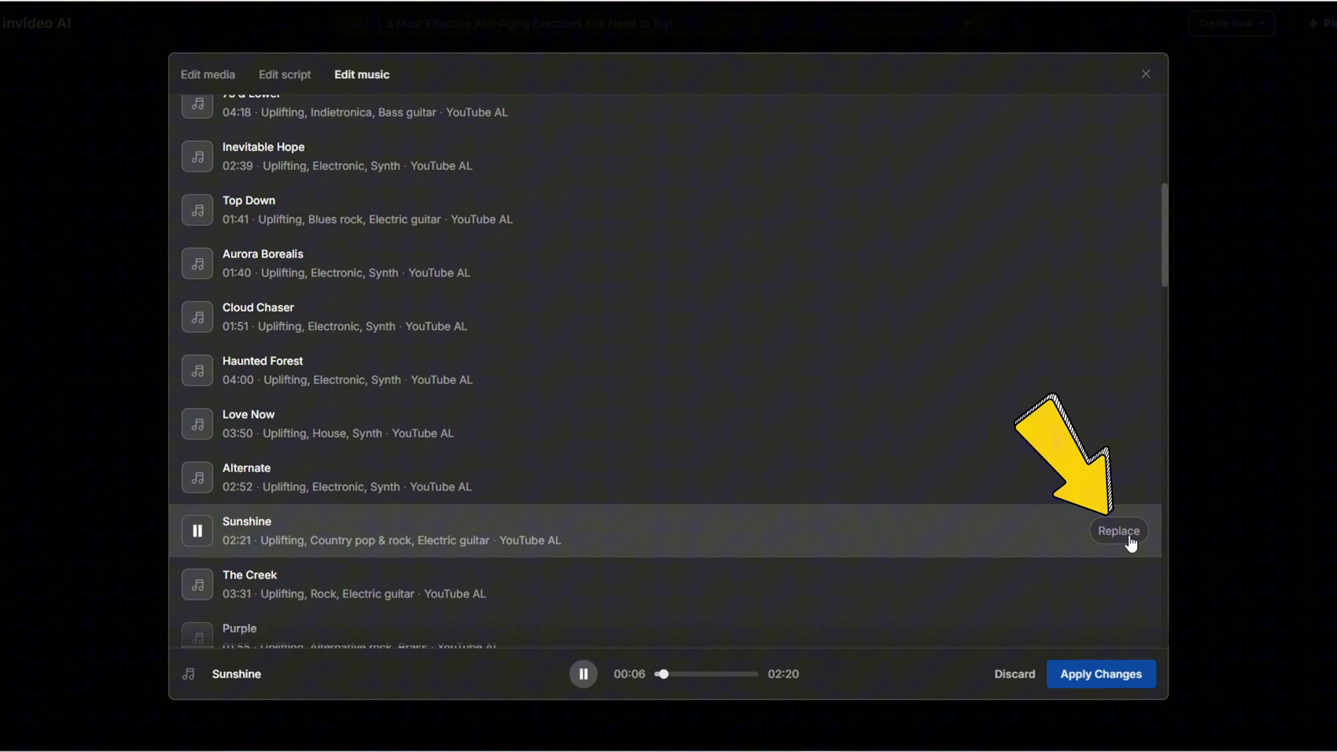
click(1097, 675)
click(332, 128)
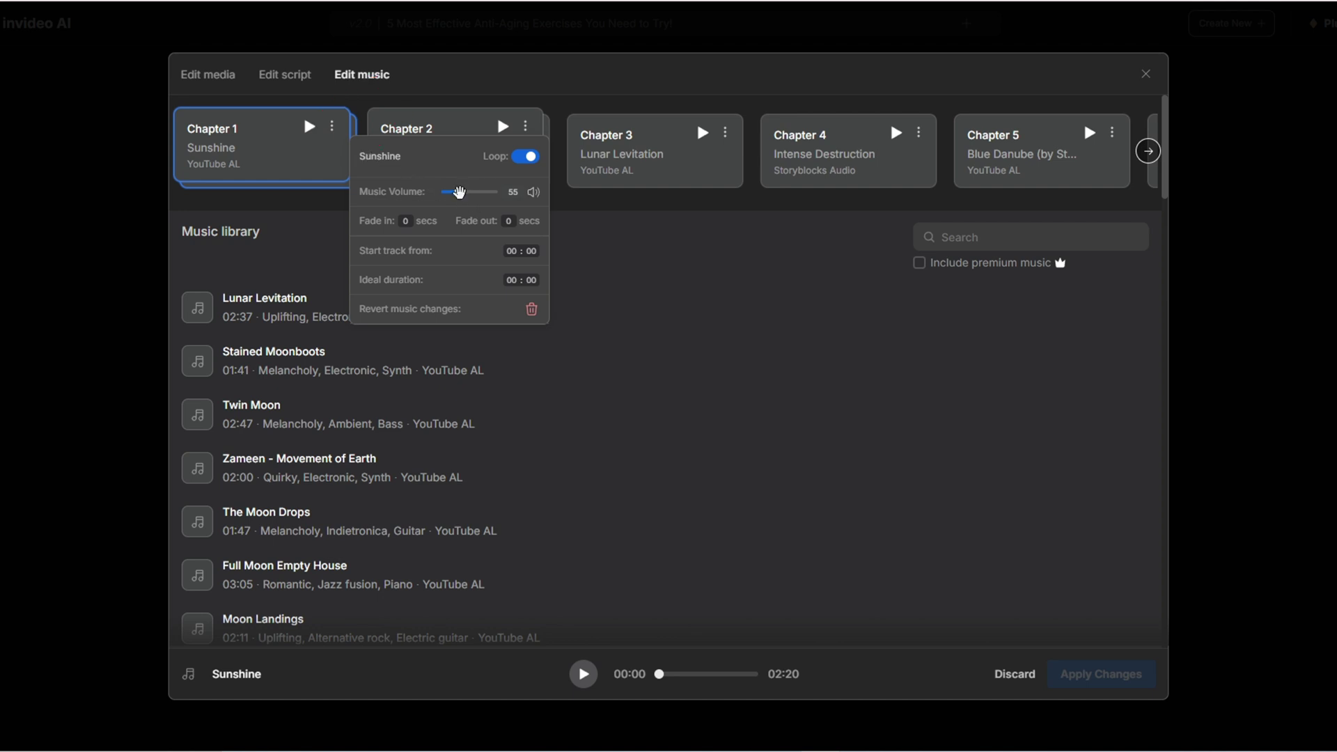
drag(459, 192, 454, 193)
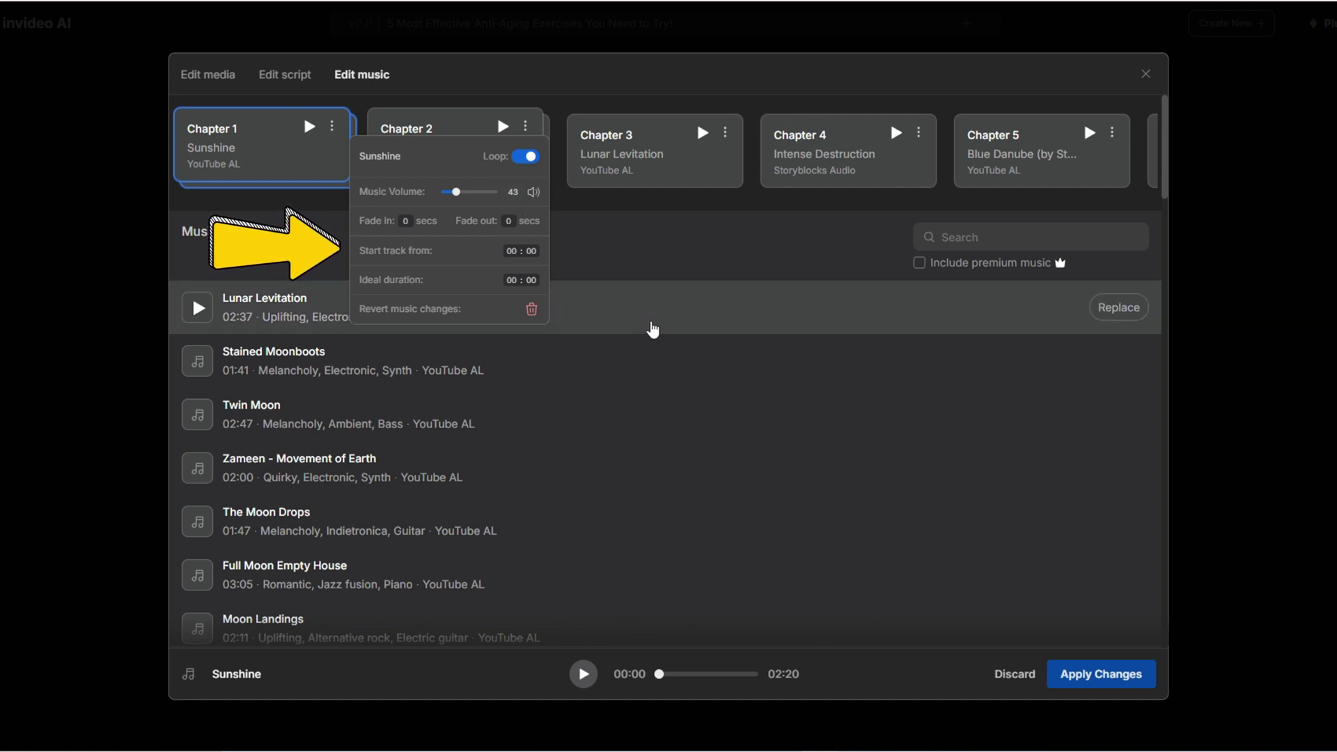
click(704, 454)
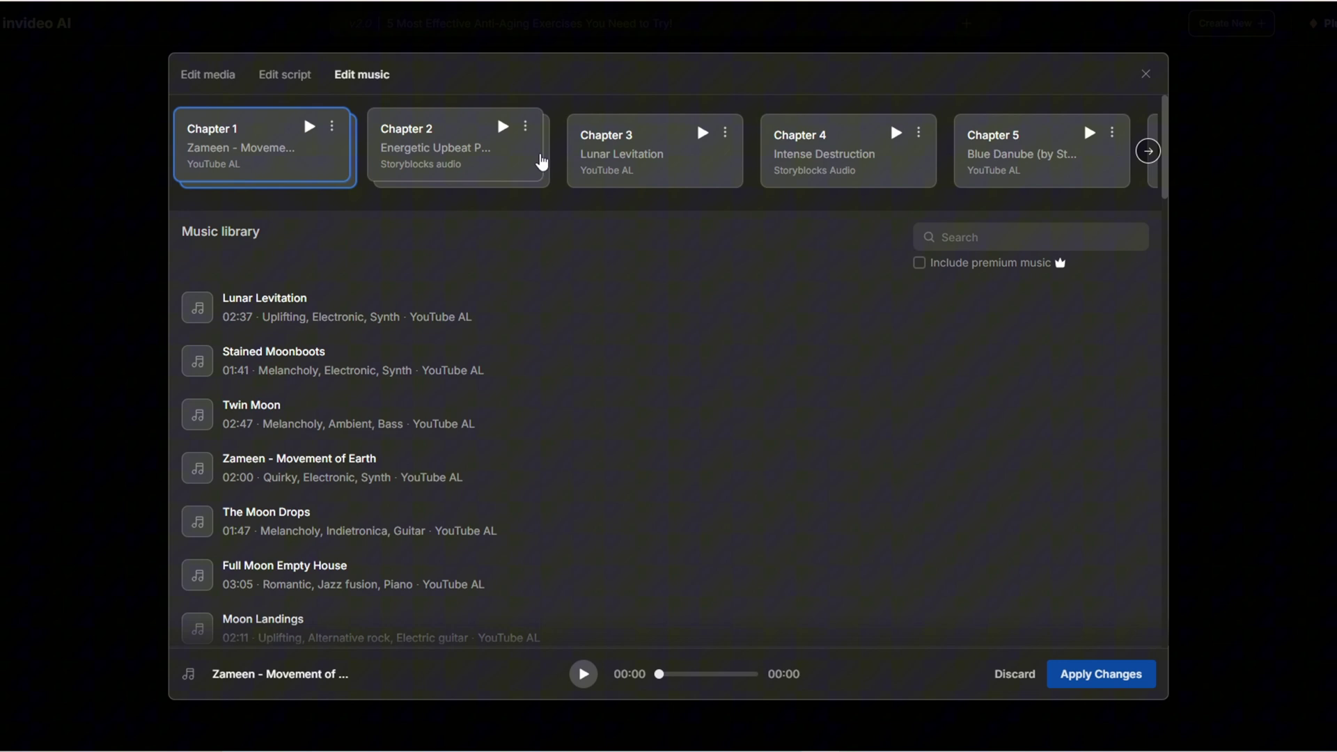
Step: Set Chapter 2's track to Lunar Levitation and lower Chapter 2 and 3 music volumes
click(527, 127)
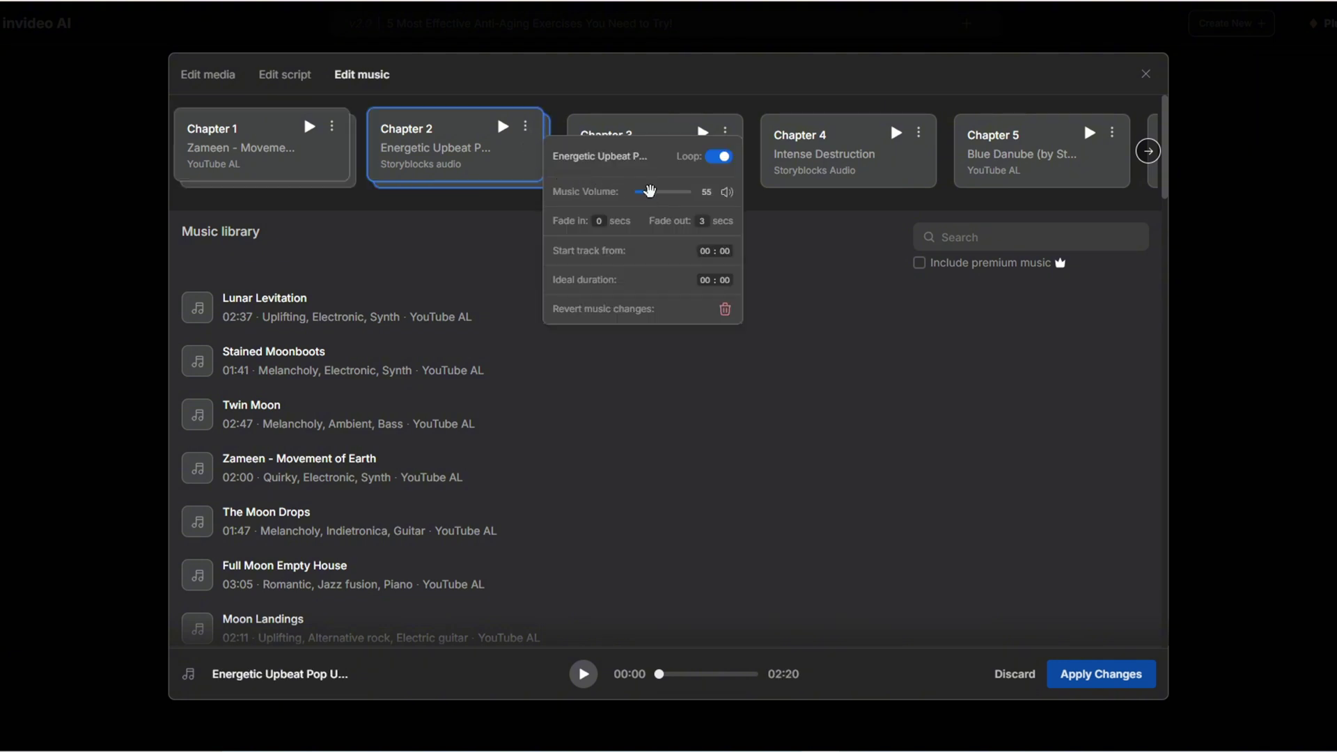
drag(650, 190, 645, 192)
click(866, 322)
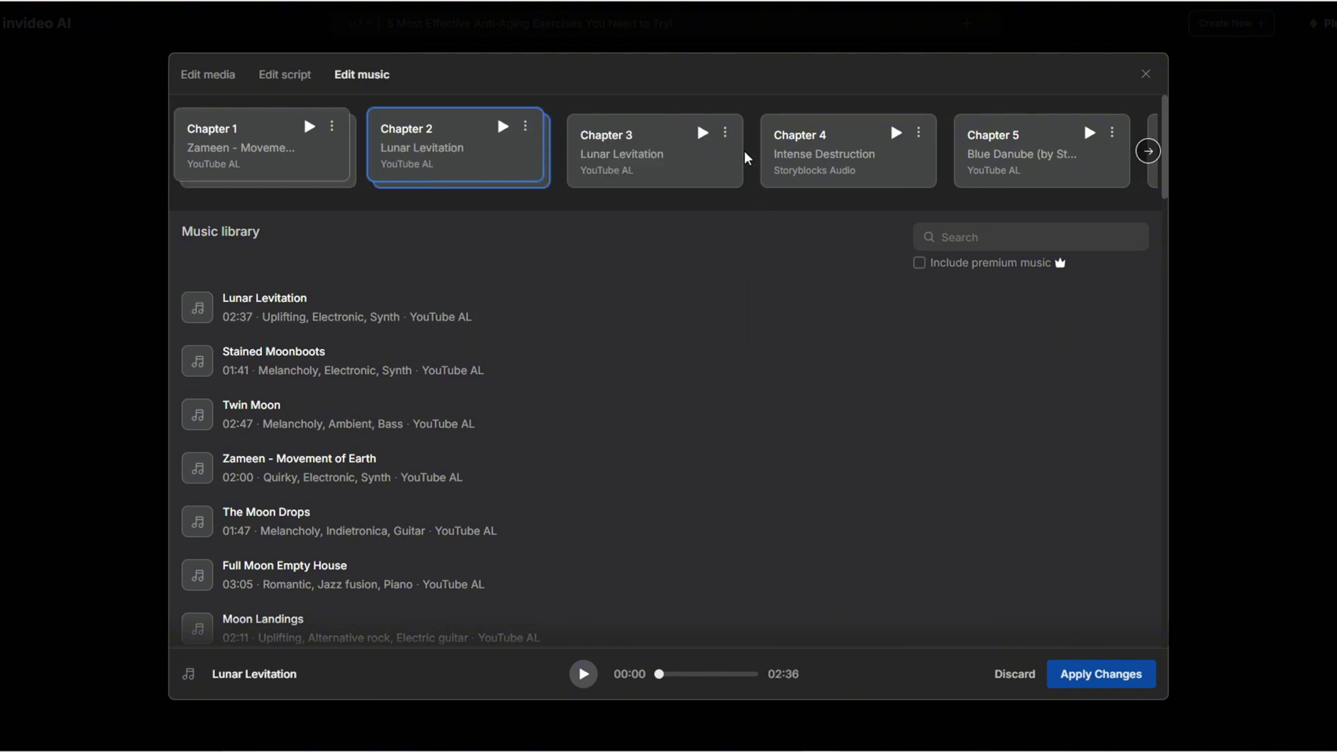
click(726, 131)
drag(850, 199, 843, 198)
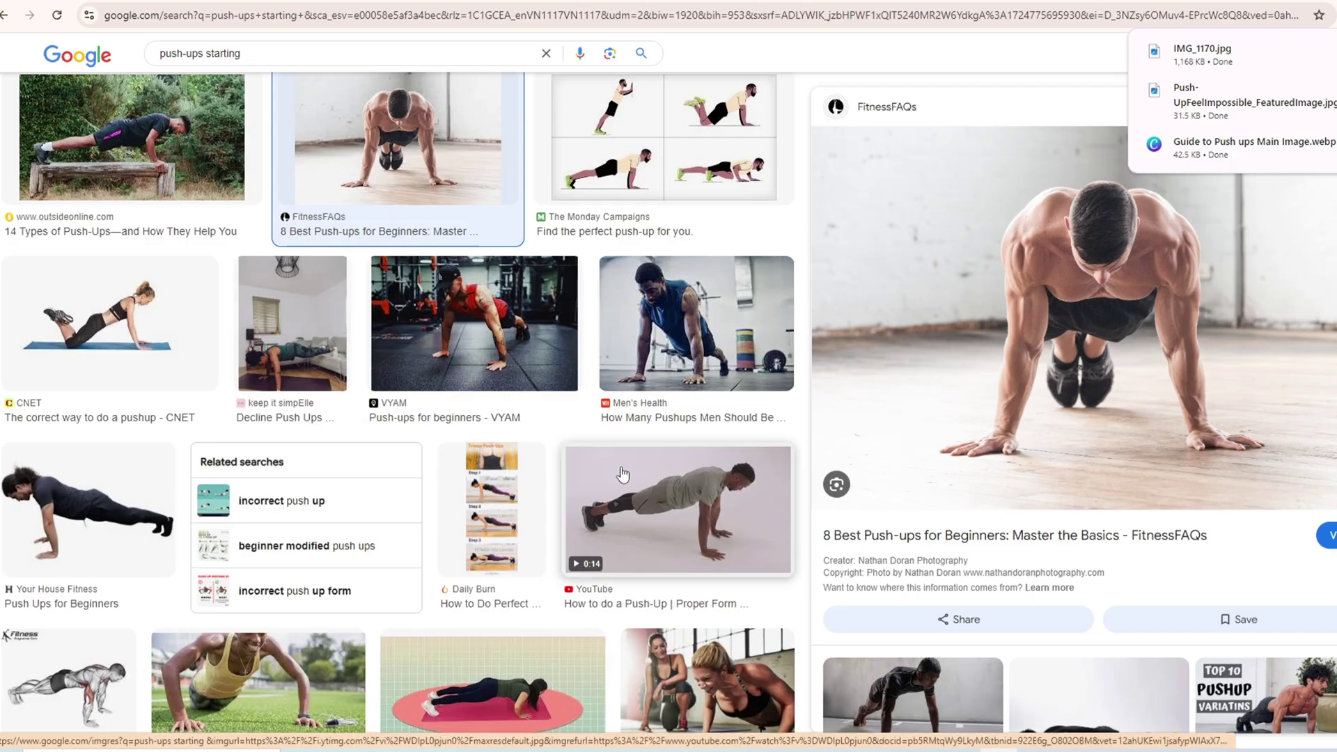
Step: Scroll the media editor down to Chapter 5's push-up clips
scroll(696, 425, down, 6)
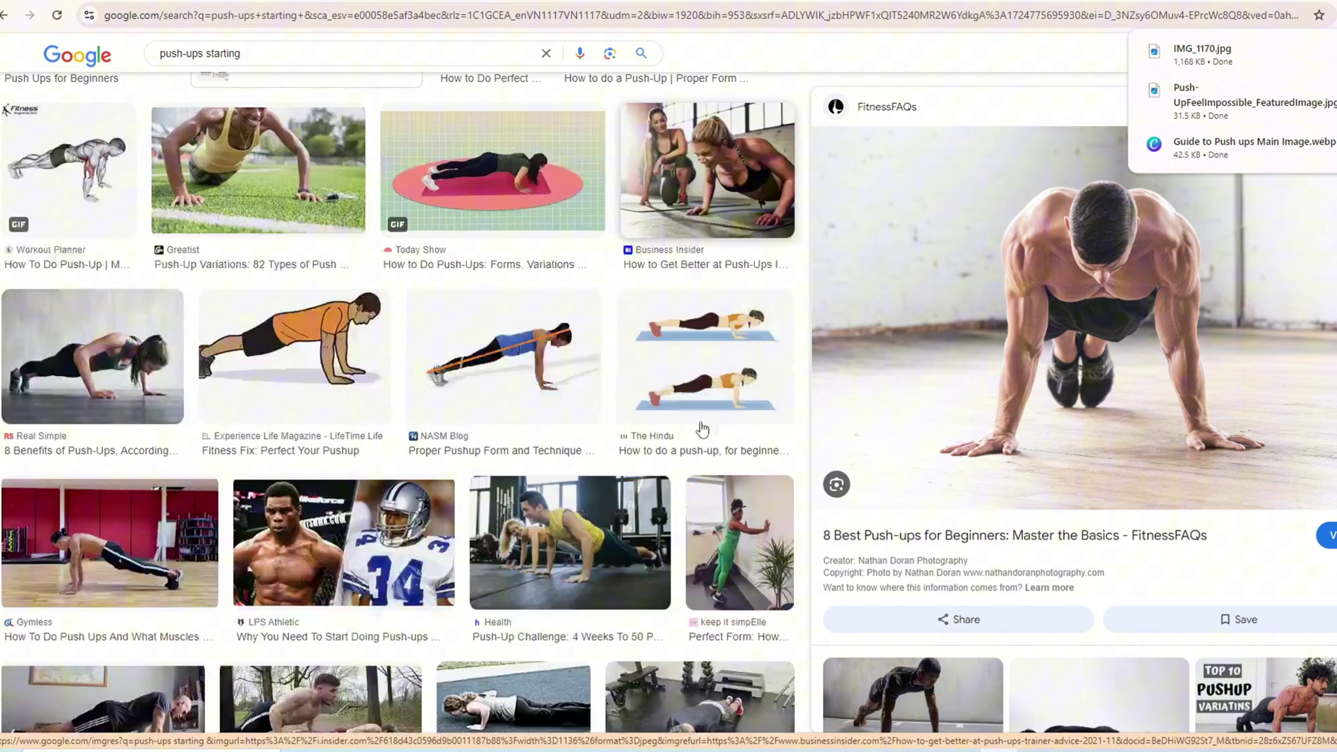
Step: Scroll down the page on the way to Canva's home and its recent designs
scroll(702, 430, down, 1)
scroll(704, 422, down, 6)
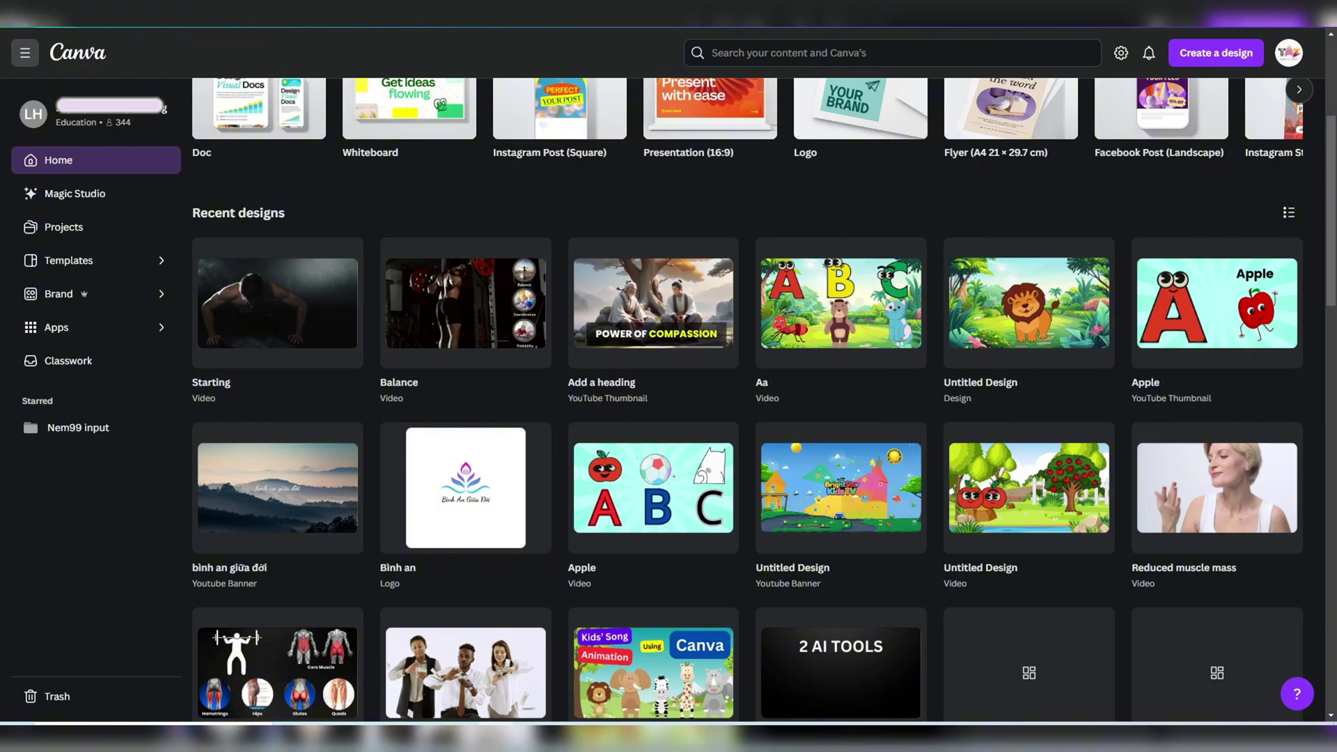
Step: Start a 1920×1080 video design and add a dark 'black and white gradient' graphic
click(1216, 53)
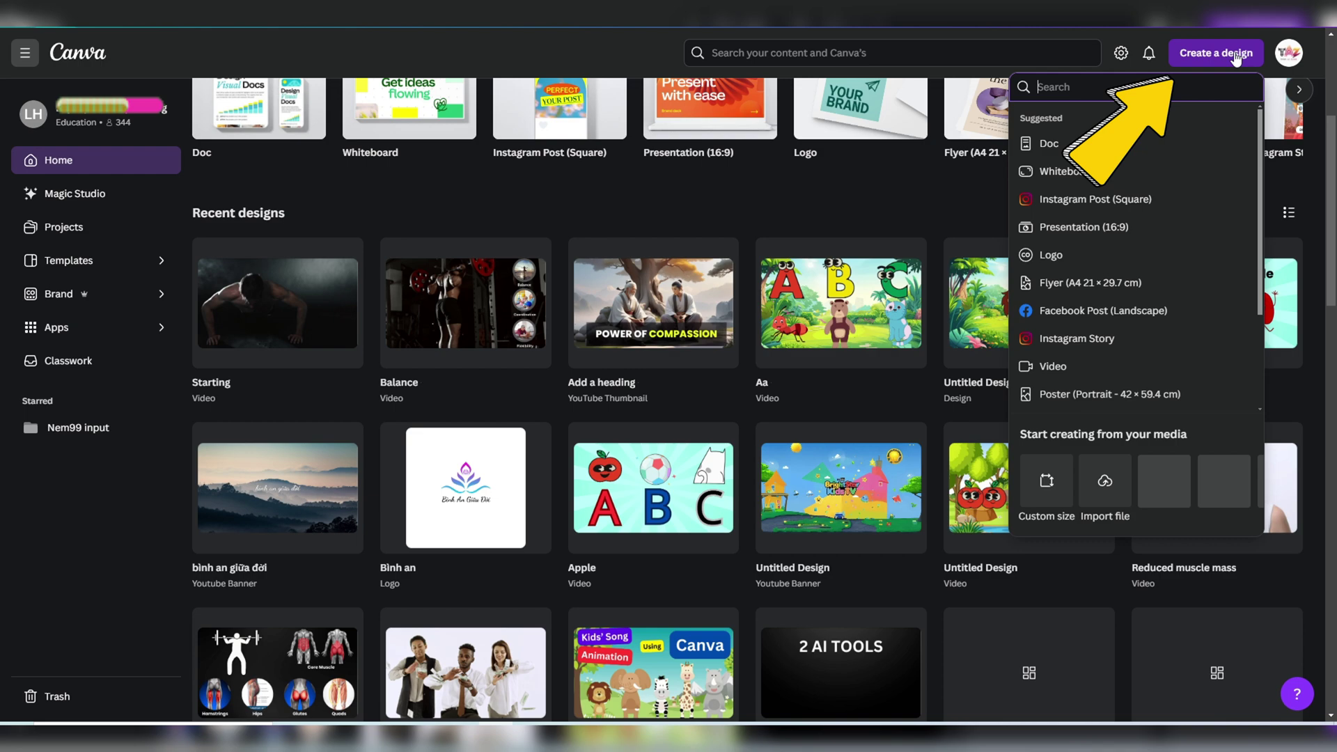
click(1070, 367)
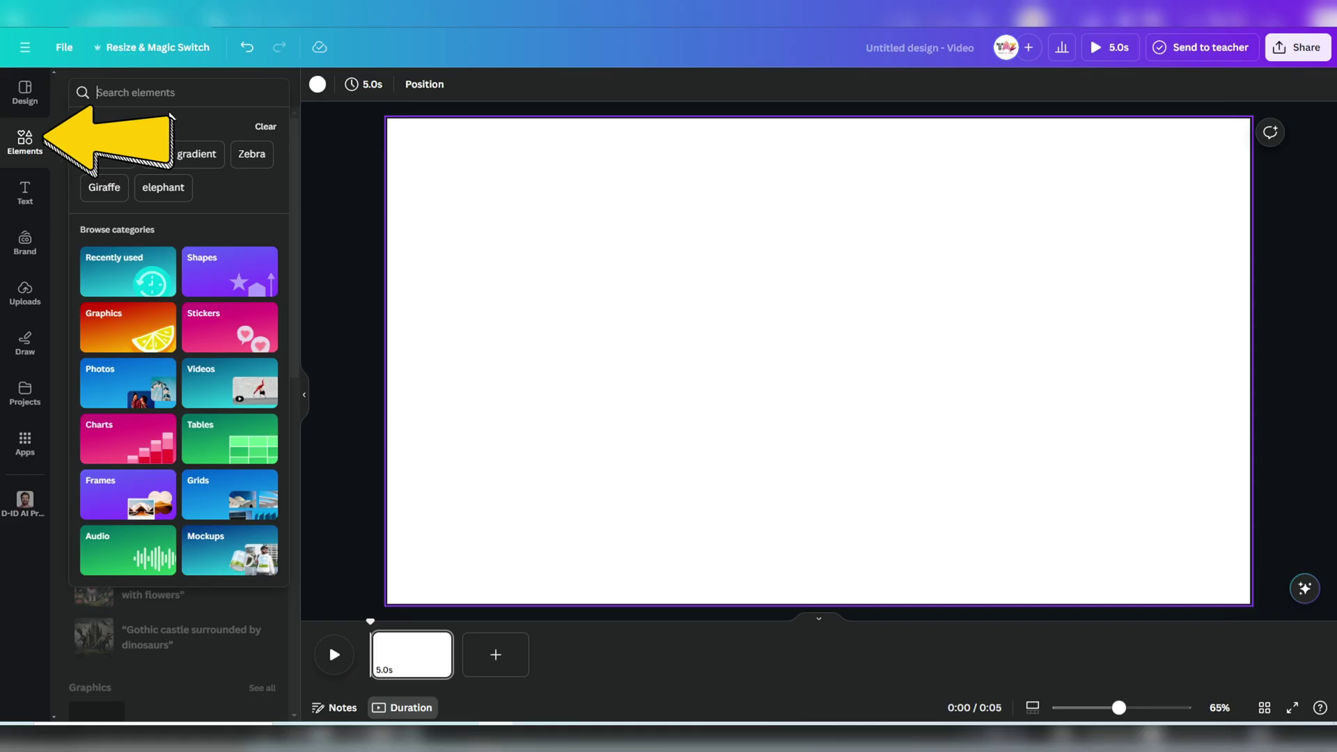
text(black and white gradient)
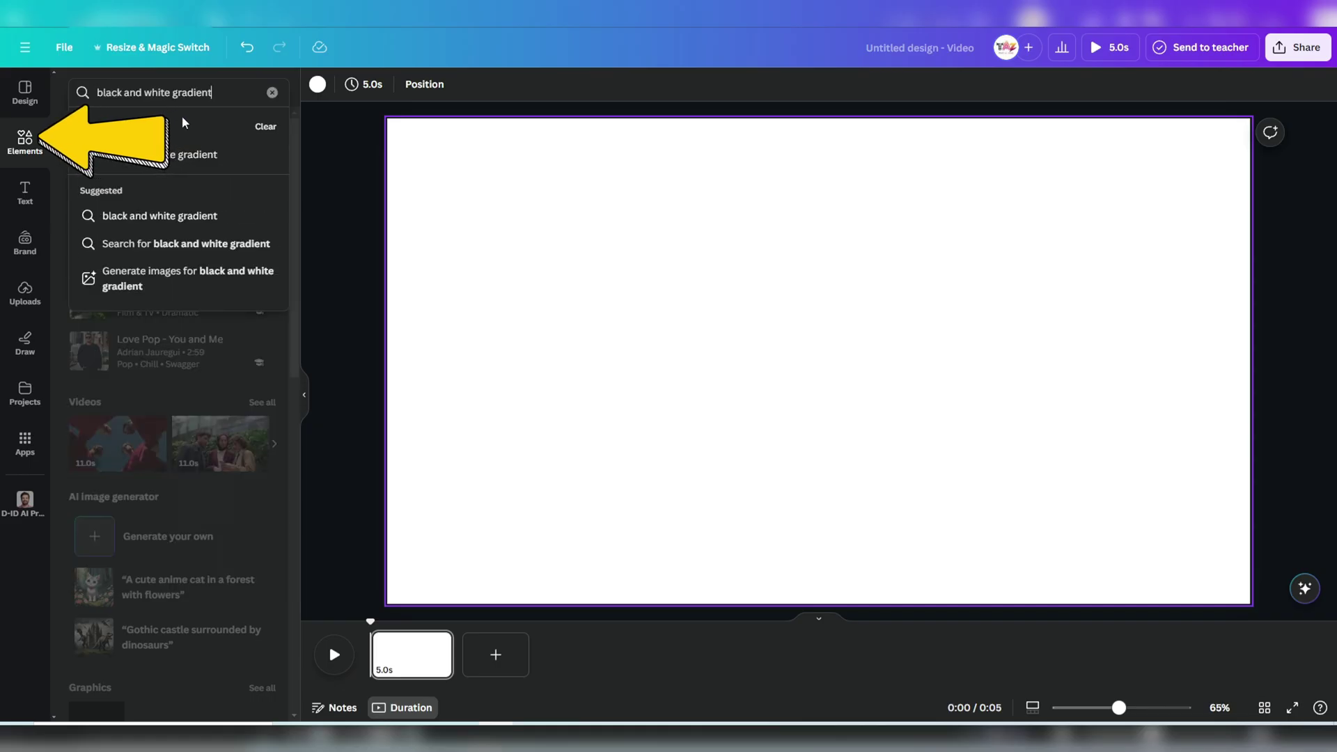
key(Return)
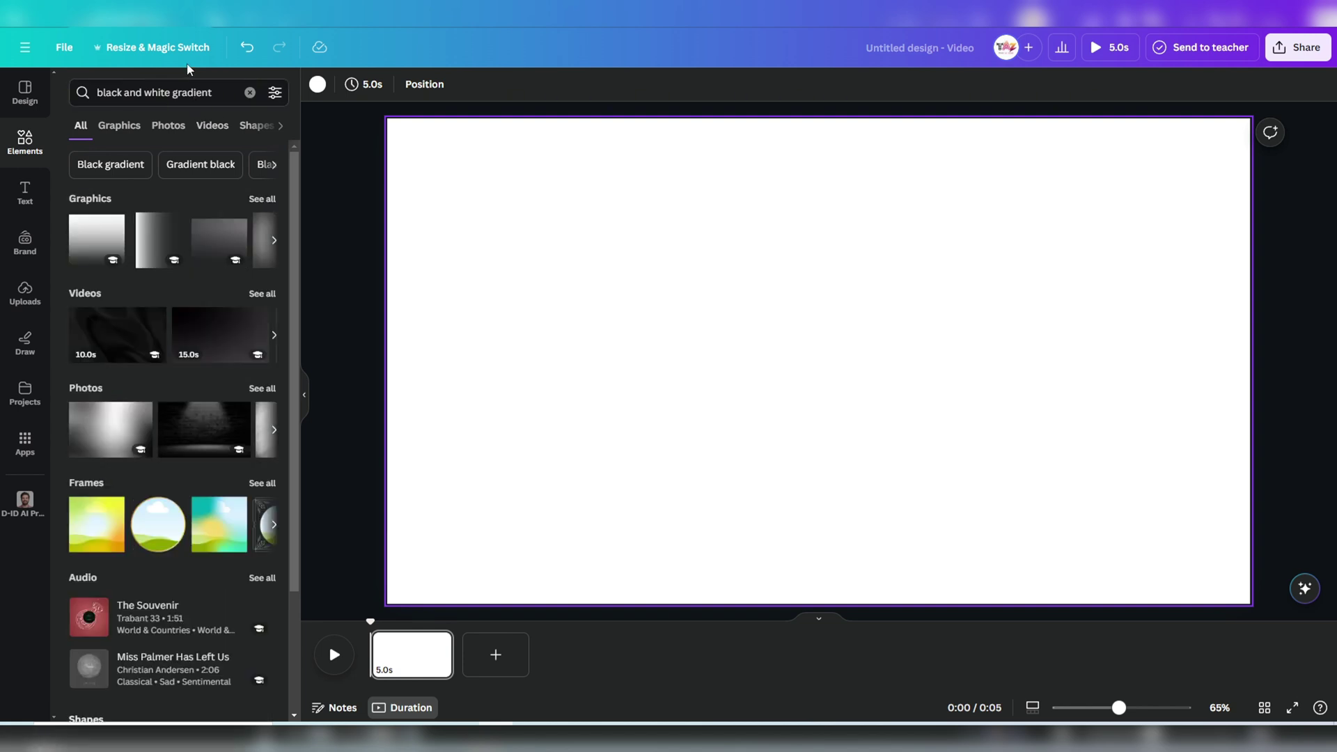
click(119, 125)
scroll(174, 374, down, 3)
click(174, 368)
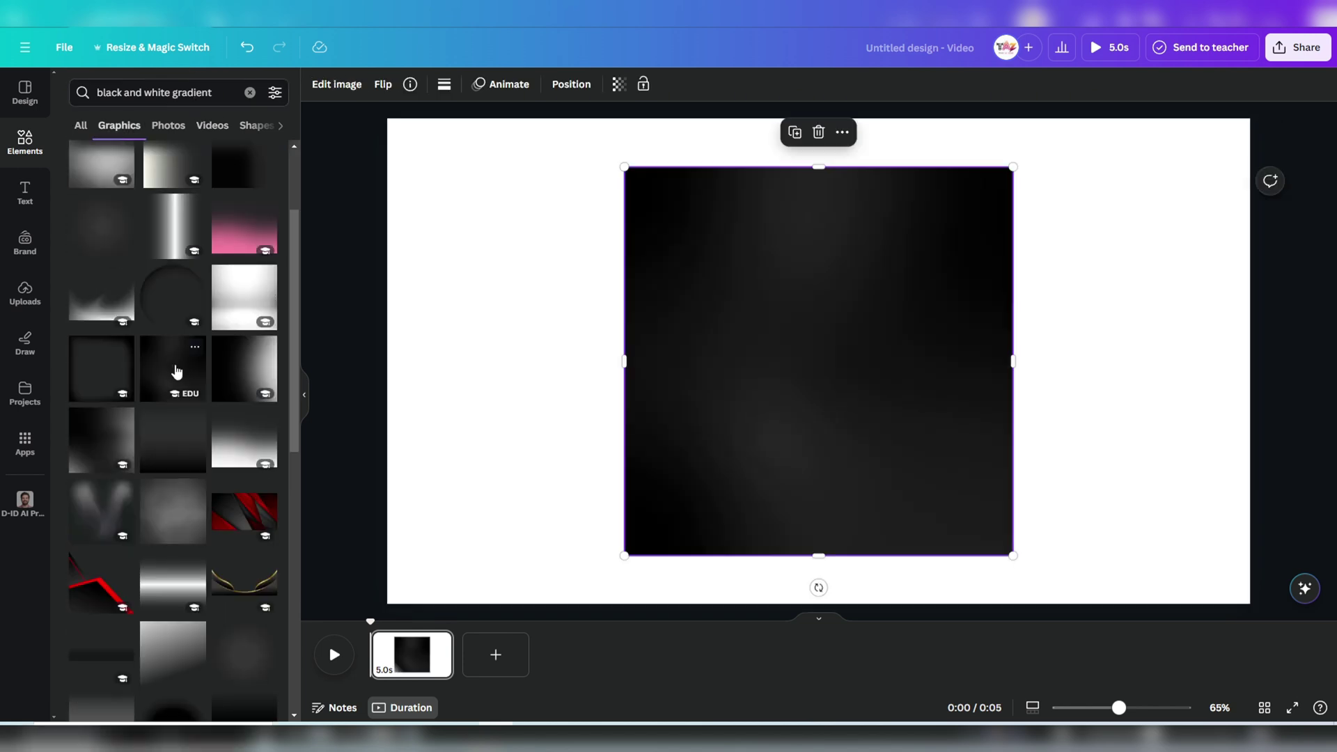
Step: Make the dark gradient the page background and move the push-up photo left
right_click(823, 361)
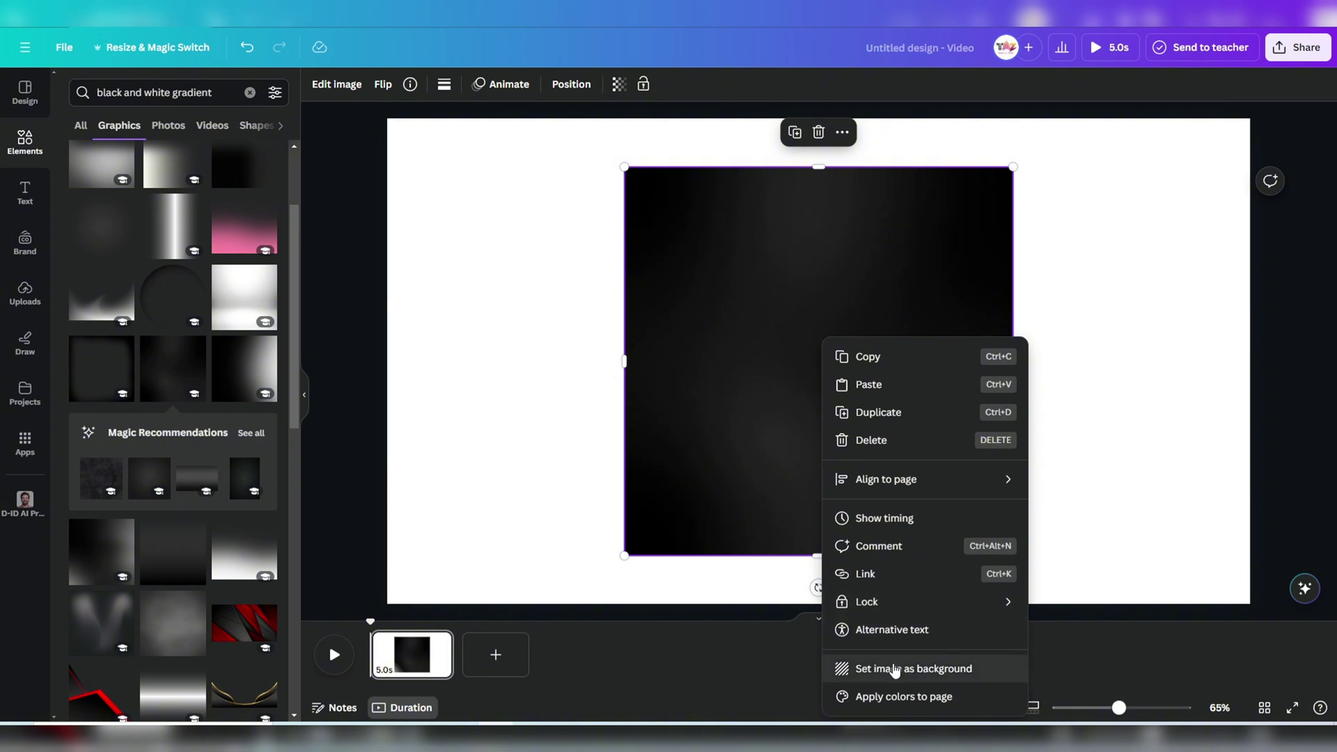
click(894, 670)
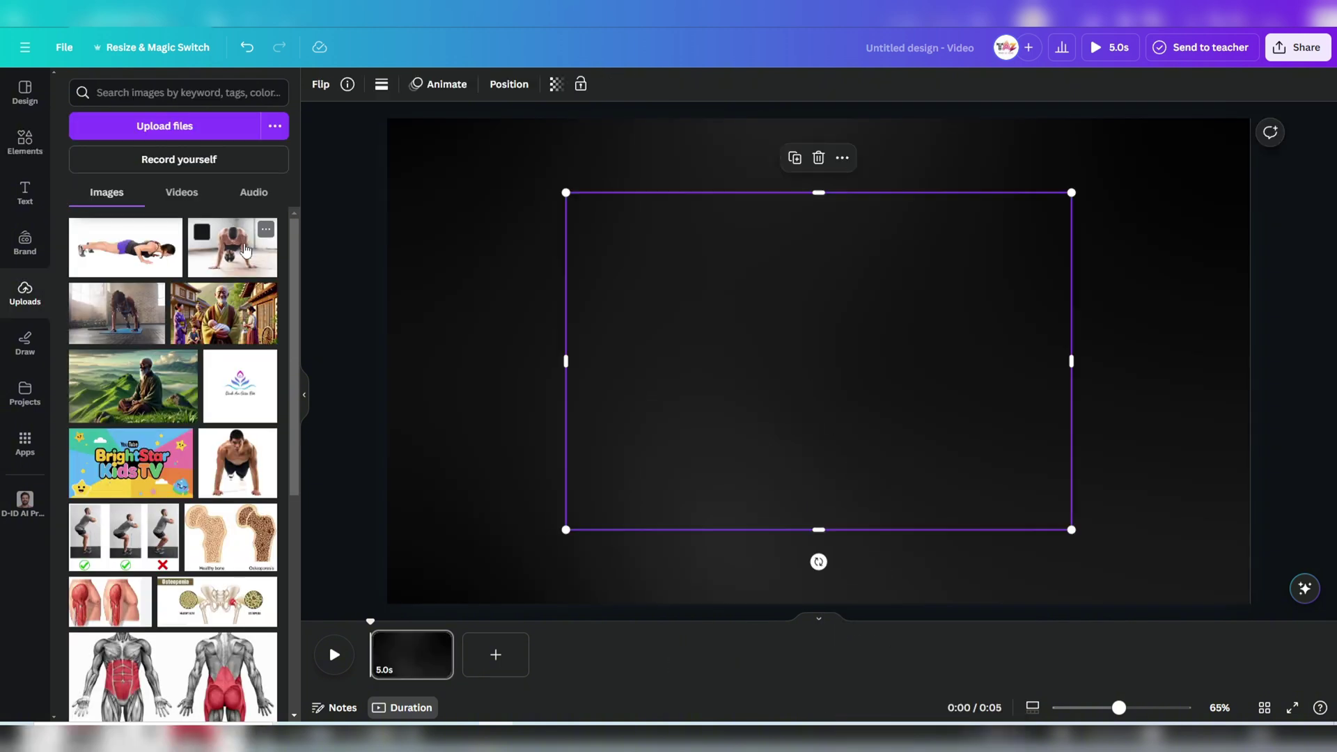
drag(730, 356, 578, 321)
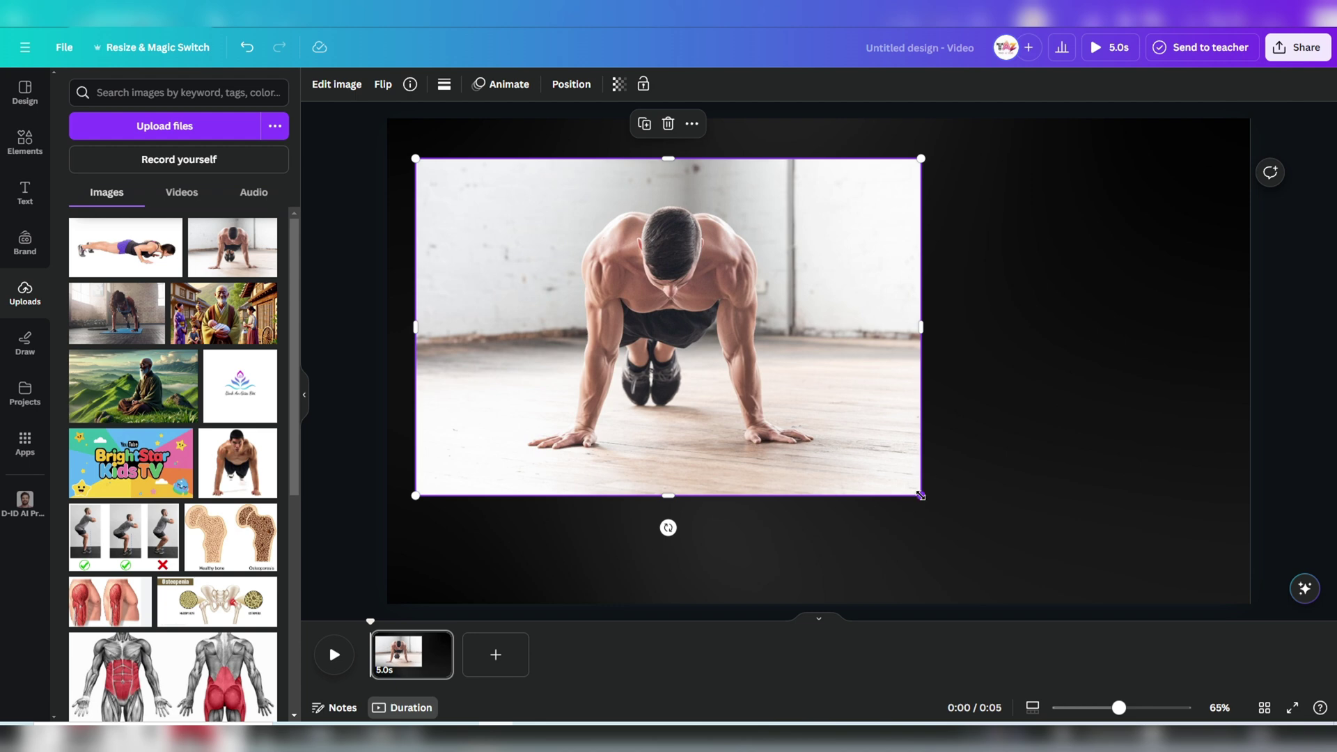
Step: Shrink the push-up photo on the Starting Position page
drag(920, 495, 737, 385)
click(875, 480)
click(1314, 371)
click(752, 376)
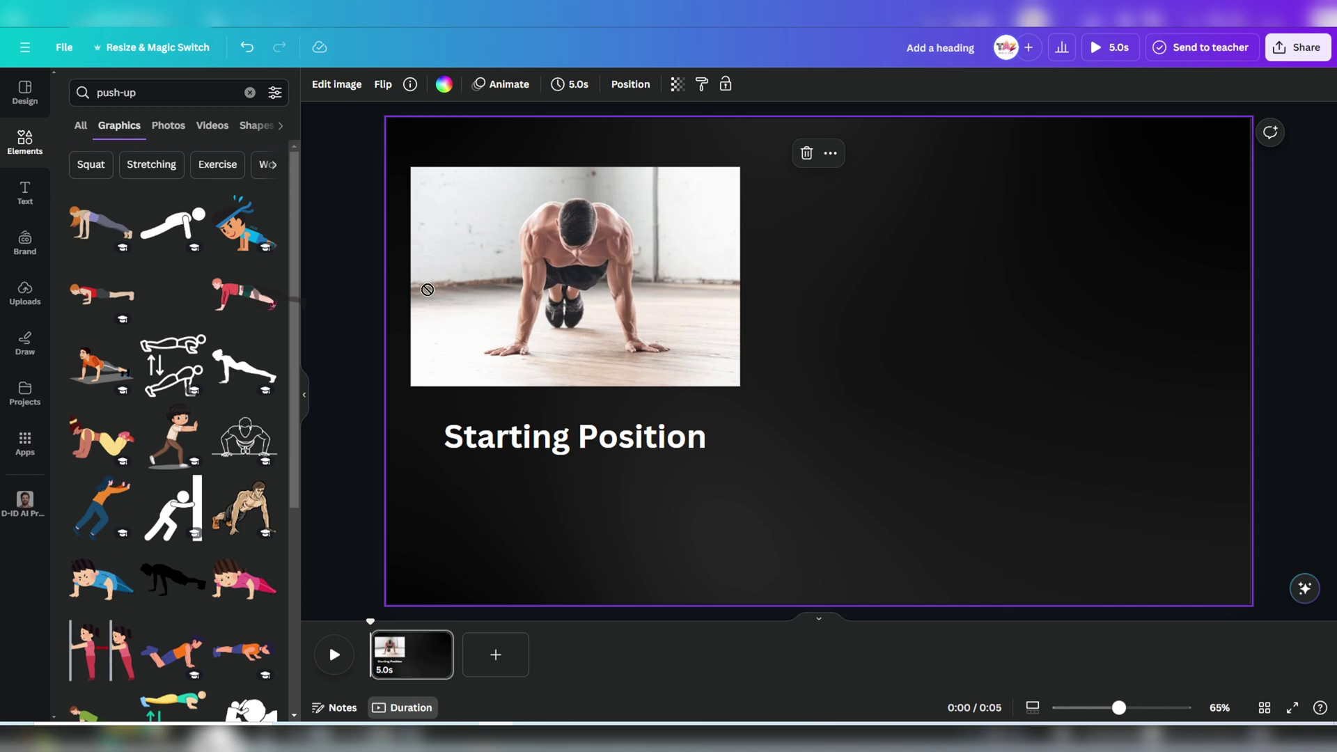
Step: Place the push-up silhouette at the top right, flipped and enlarged
drag(427, 289, 867, 224)
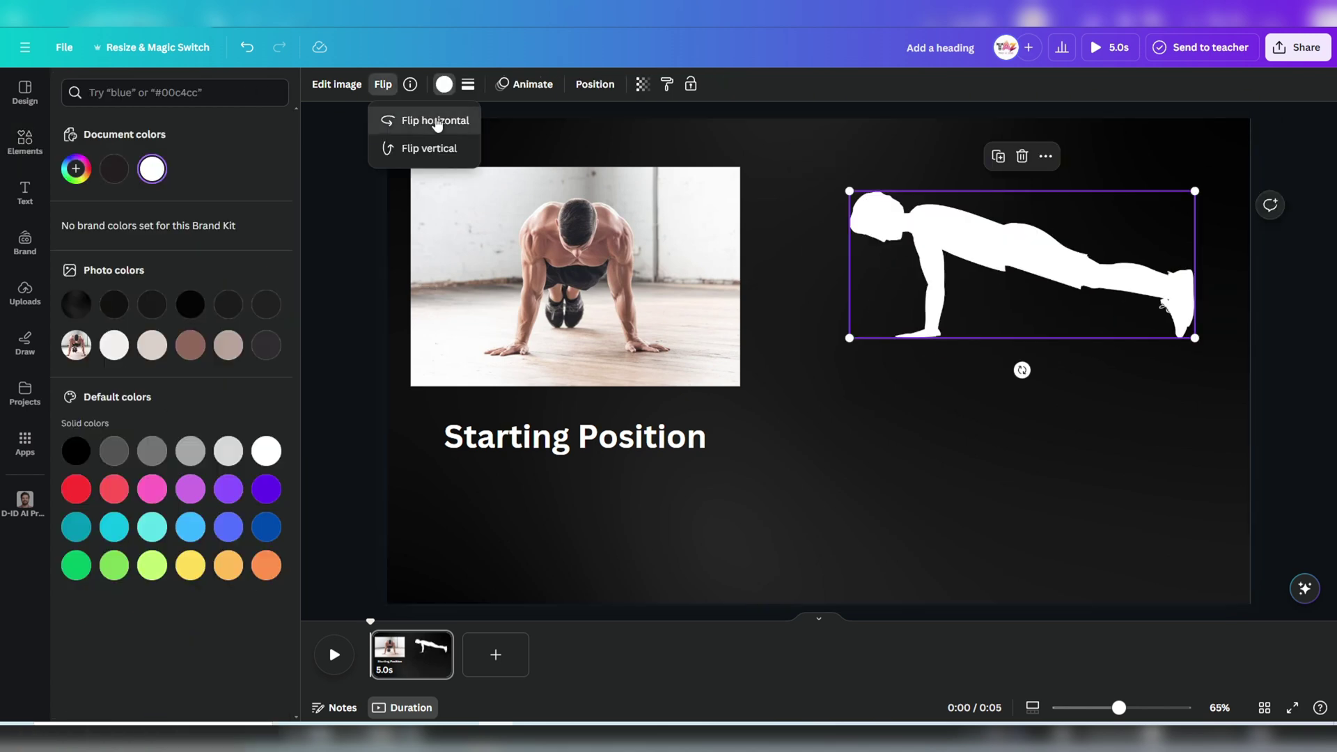
click(418, 123)
drag(1107, 306, 1079, 339)
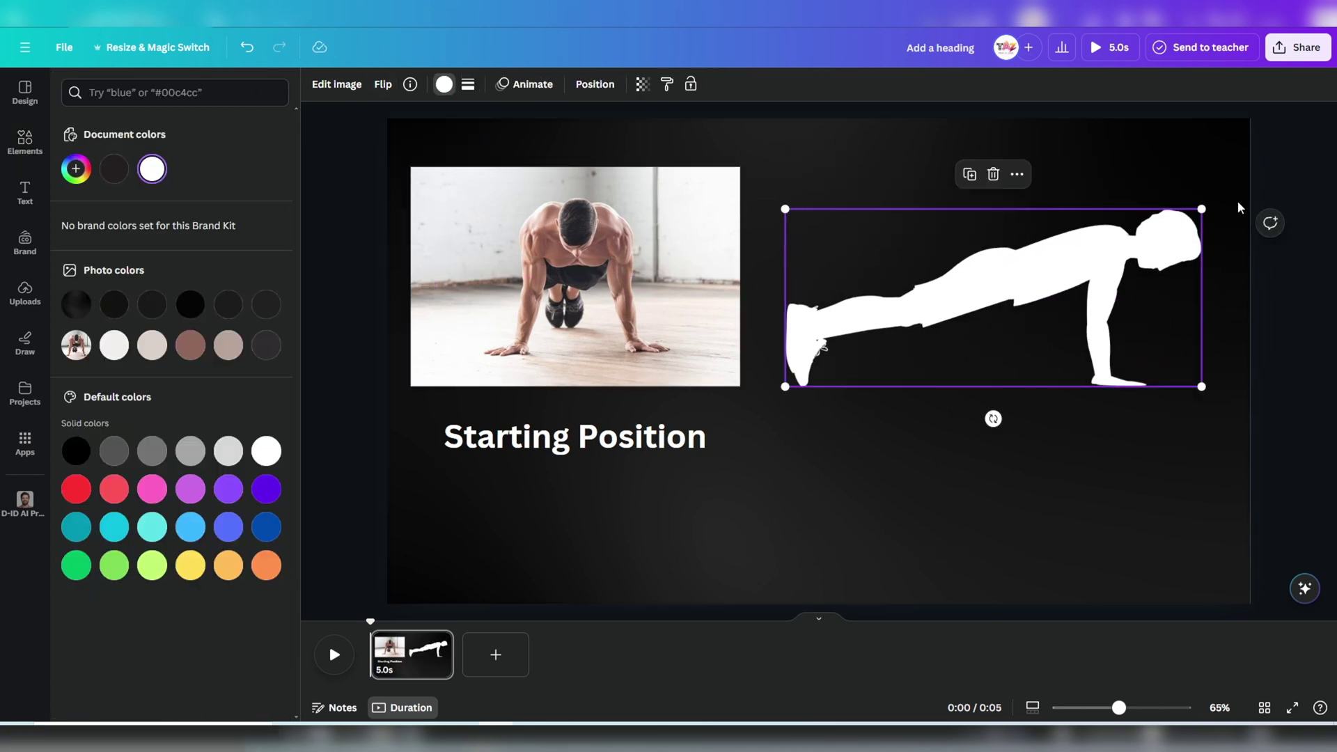
drag(1202, 209, 1229, 197)
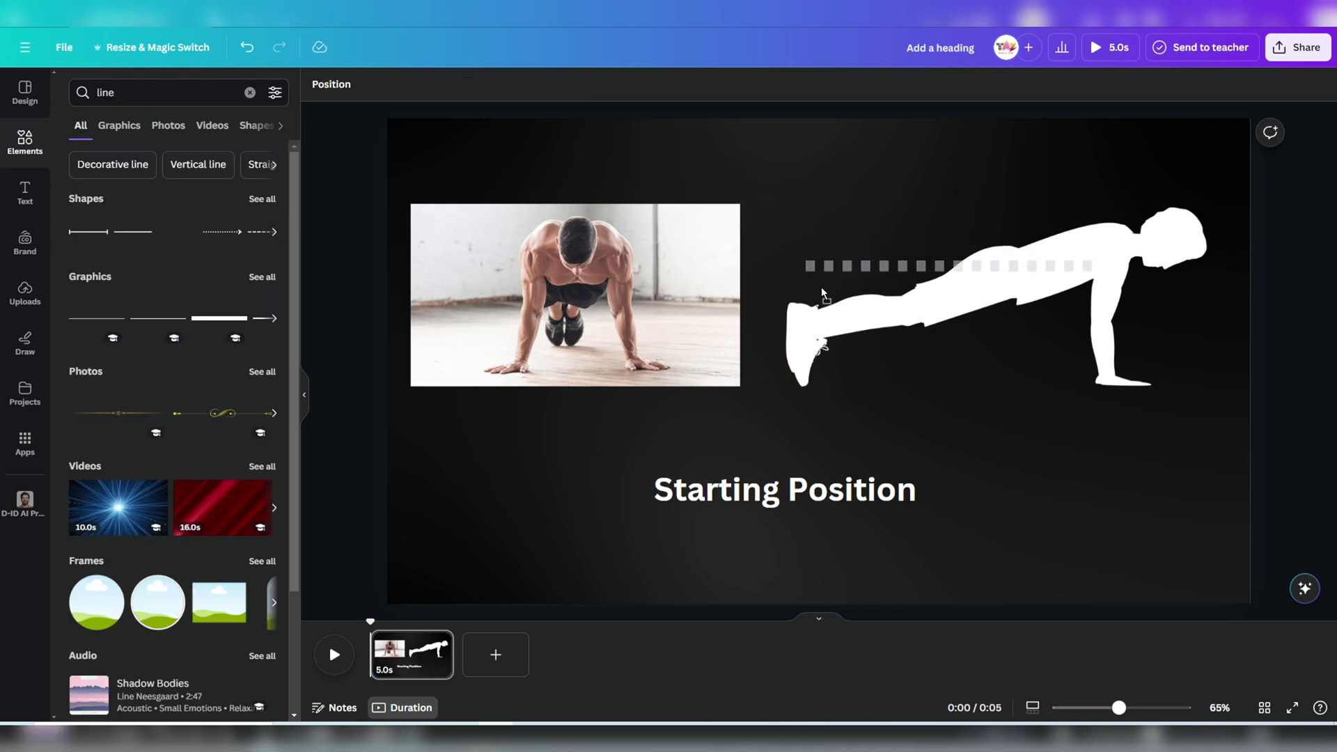
Step: Add a photo-coloured dashed line along the silhouette and an orange arrow pointing left
drag(821, 292, 791, 380)
drag(1063, 200, 1190, 230)
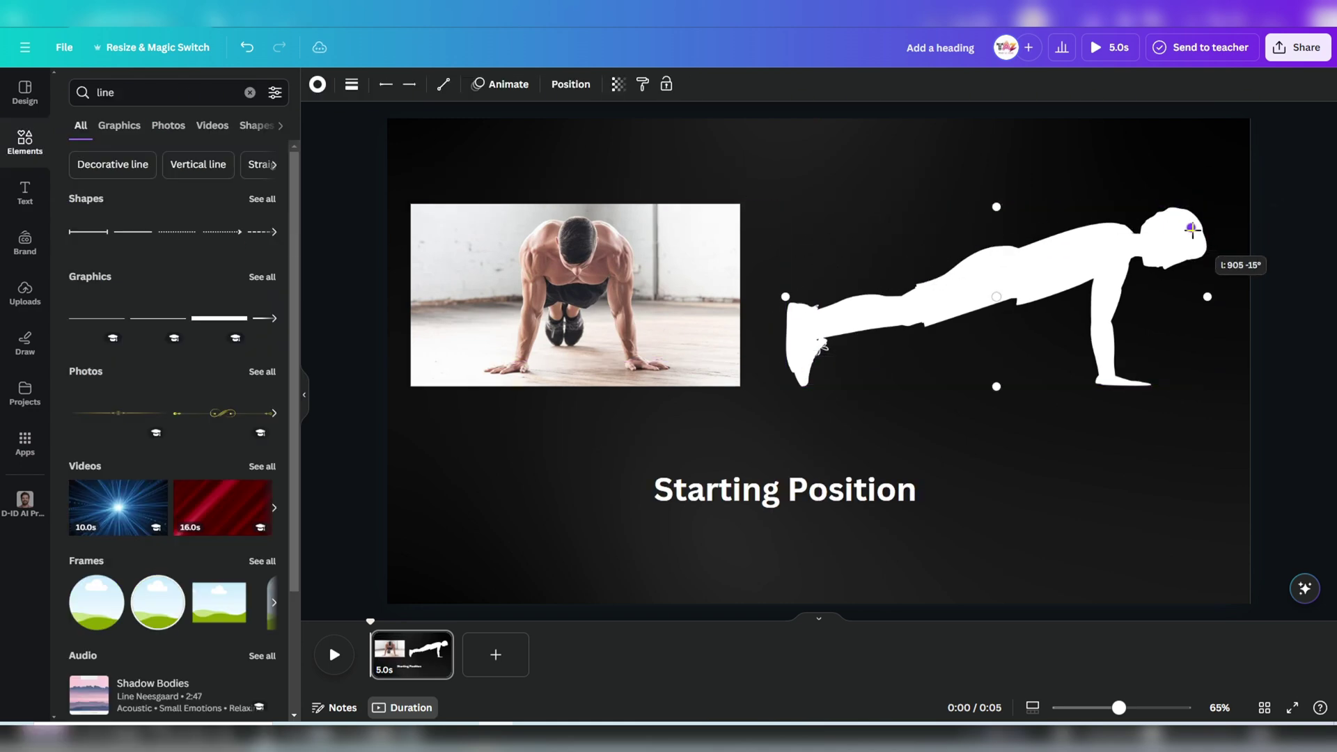
click(317, 84)
click(115, 304)
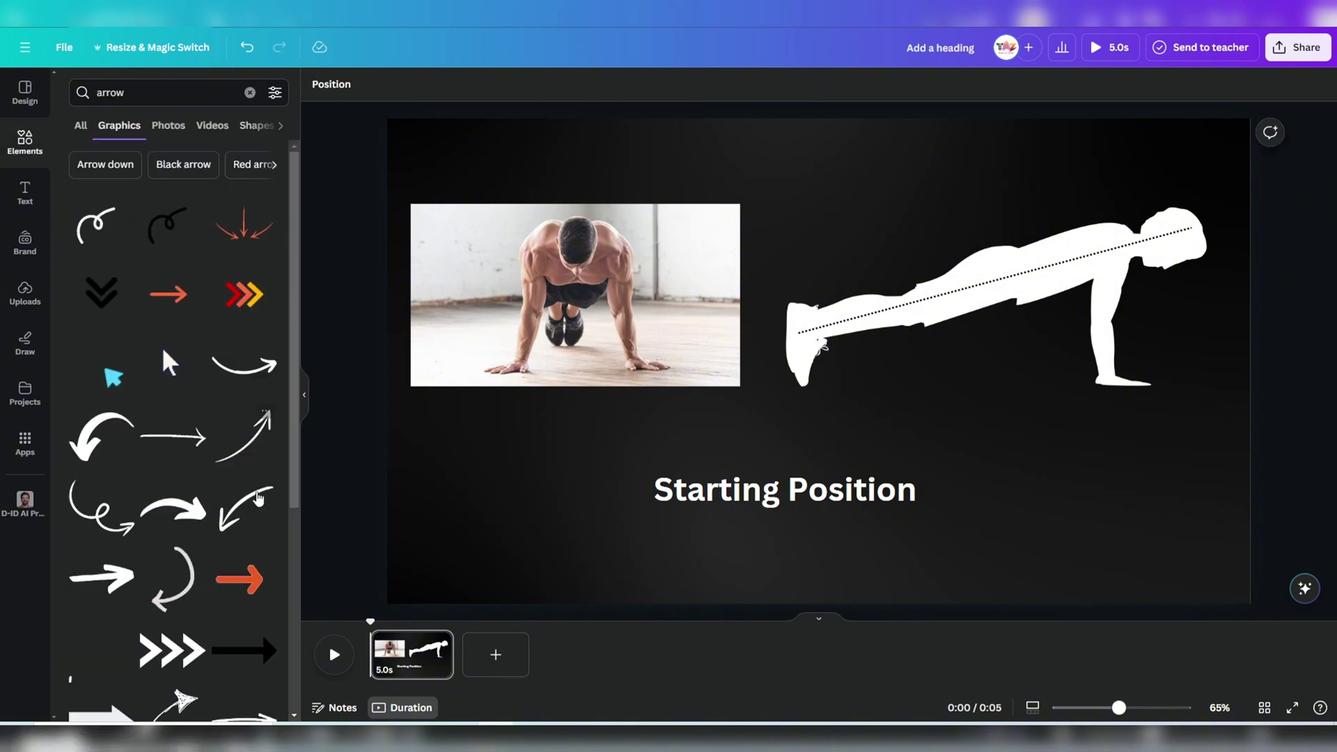
drag(167, 294, 913, 191)
drag(916, 259, 980, 222)
Step: Remove the push-up photo's background with BG Remover
click(833, 494)
click(613, 313)
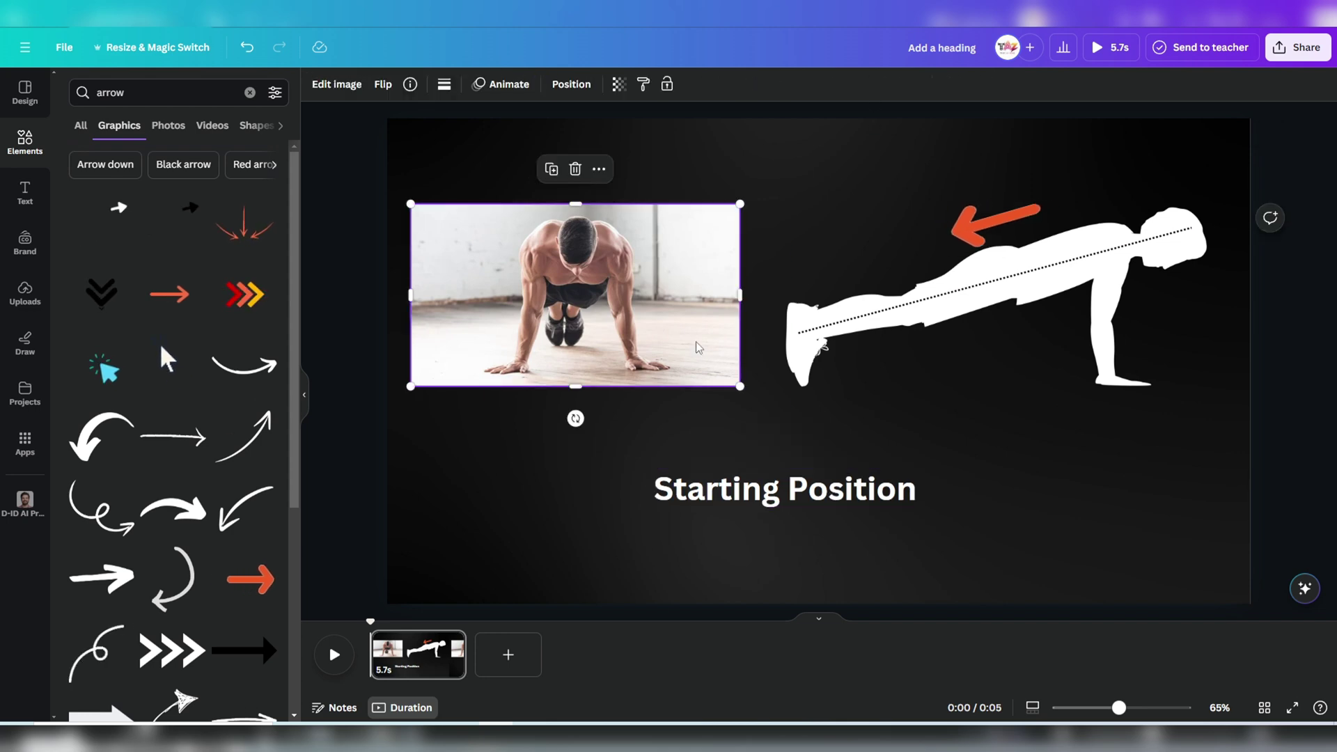
click(355, 92)
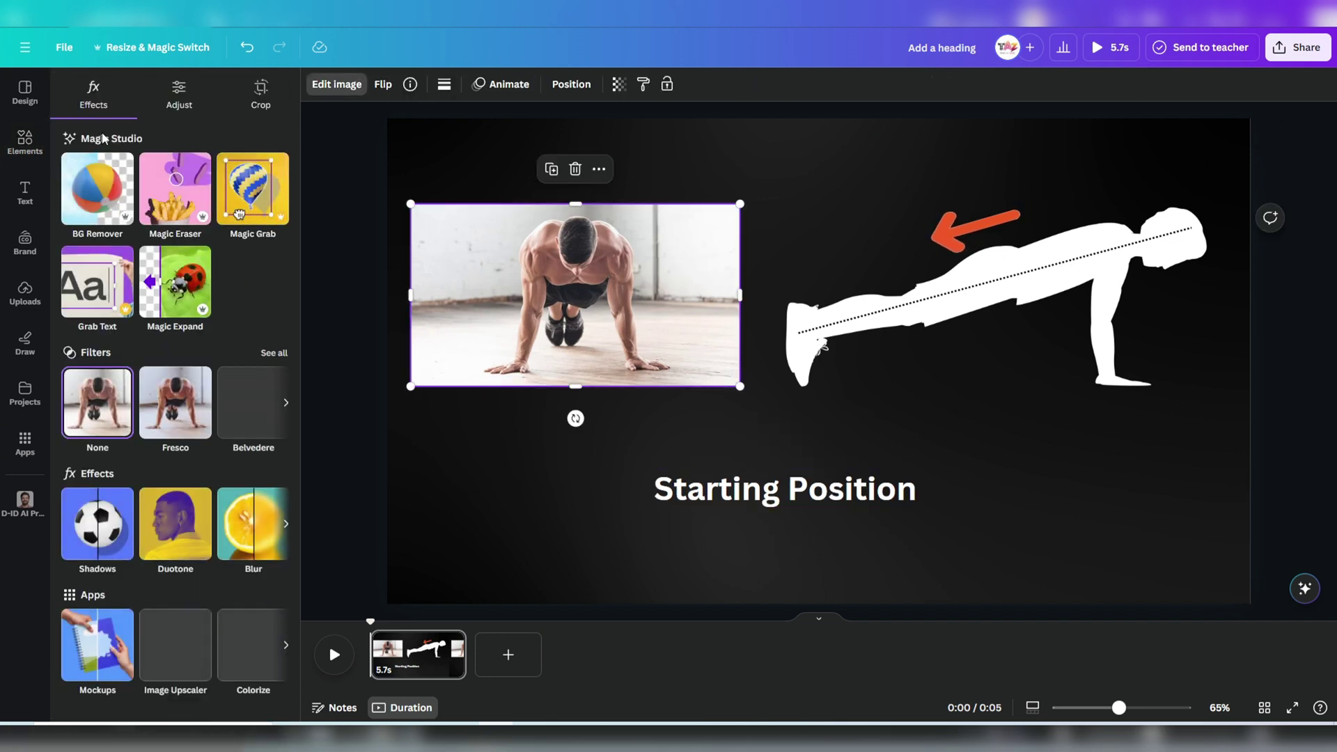
click(106, 180)
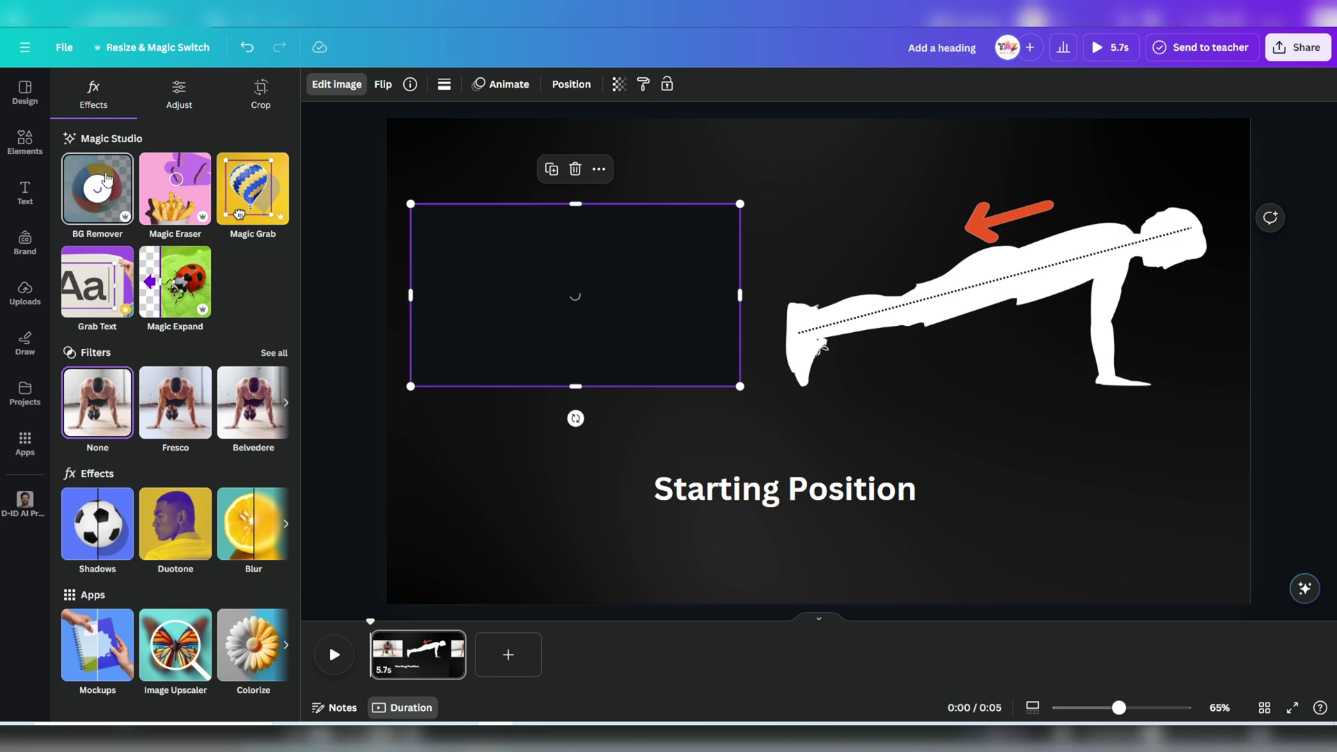
Step: Lay coloured dotted lines along both of the man's arms
click(173, 379)
click(316, 84)
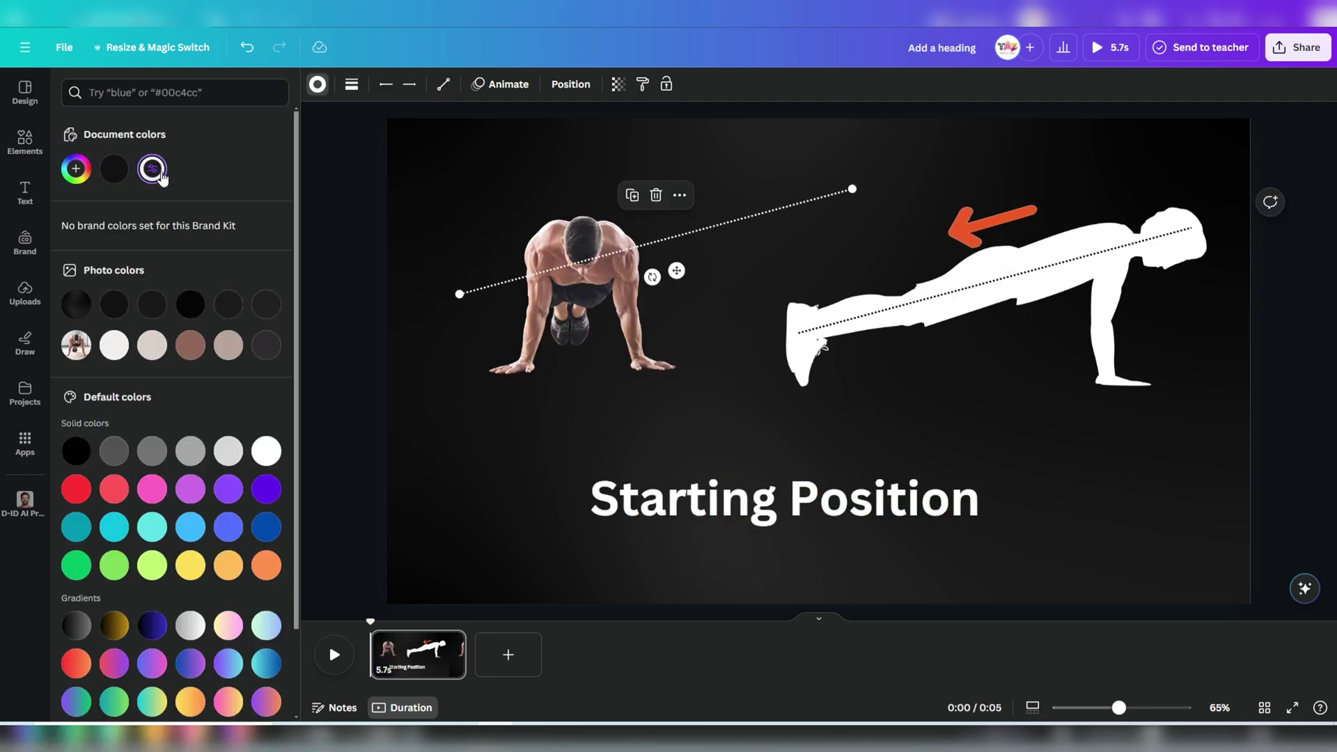
drag(853, 188, 531, 360)
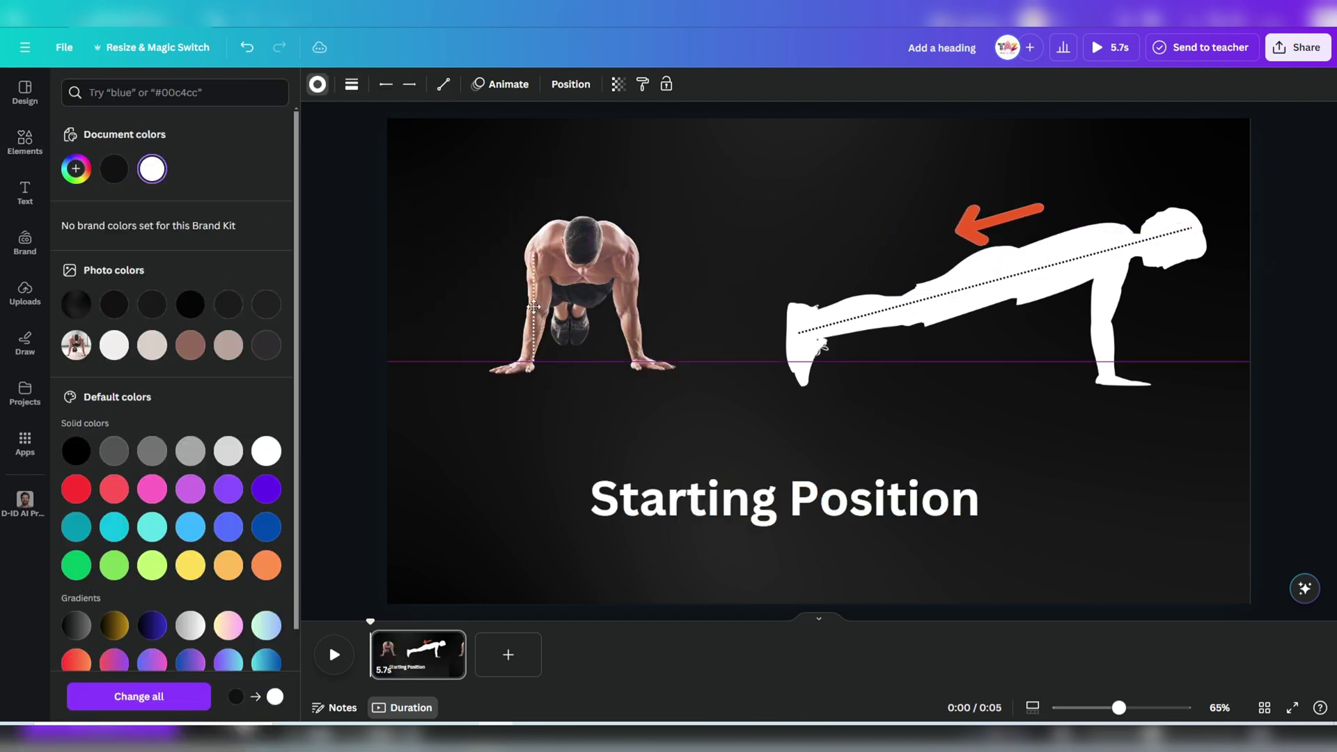
key(ctrl+d)
drag(543, 306, 631, 291)
Step: Add two small white arrows beside the man, one flipped to point the other way
click(25, 142)
scroll(174, 418, down, 5)
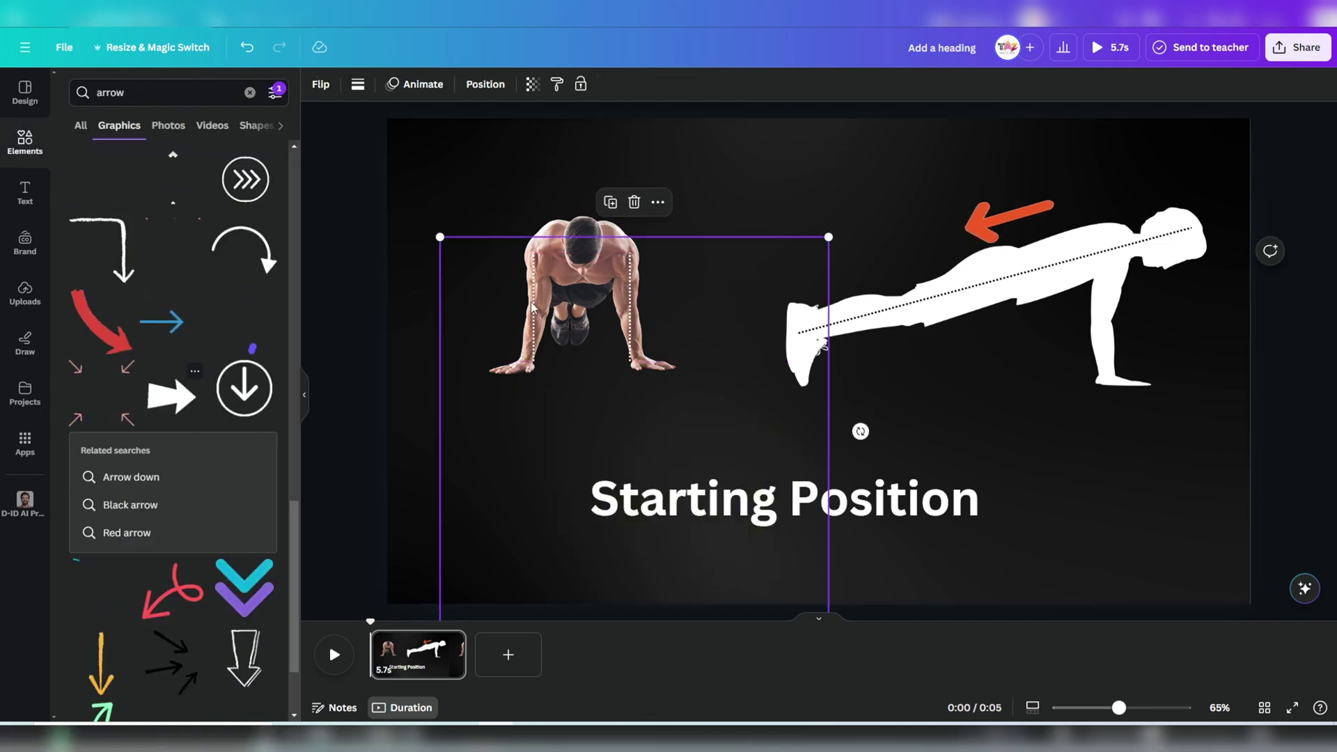
drag(178, 397, 666, 302)
click(491, 303)
key(ctrl+d)
click(356, 83)
click(389, 116)
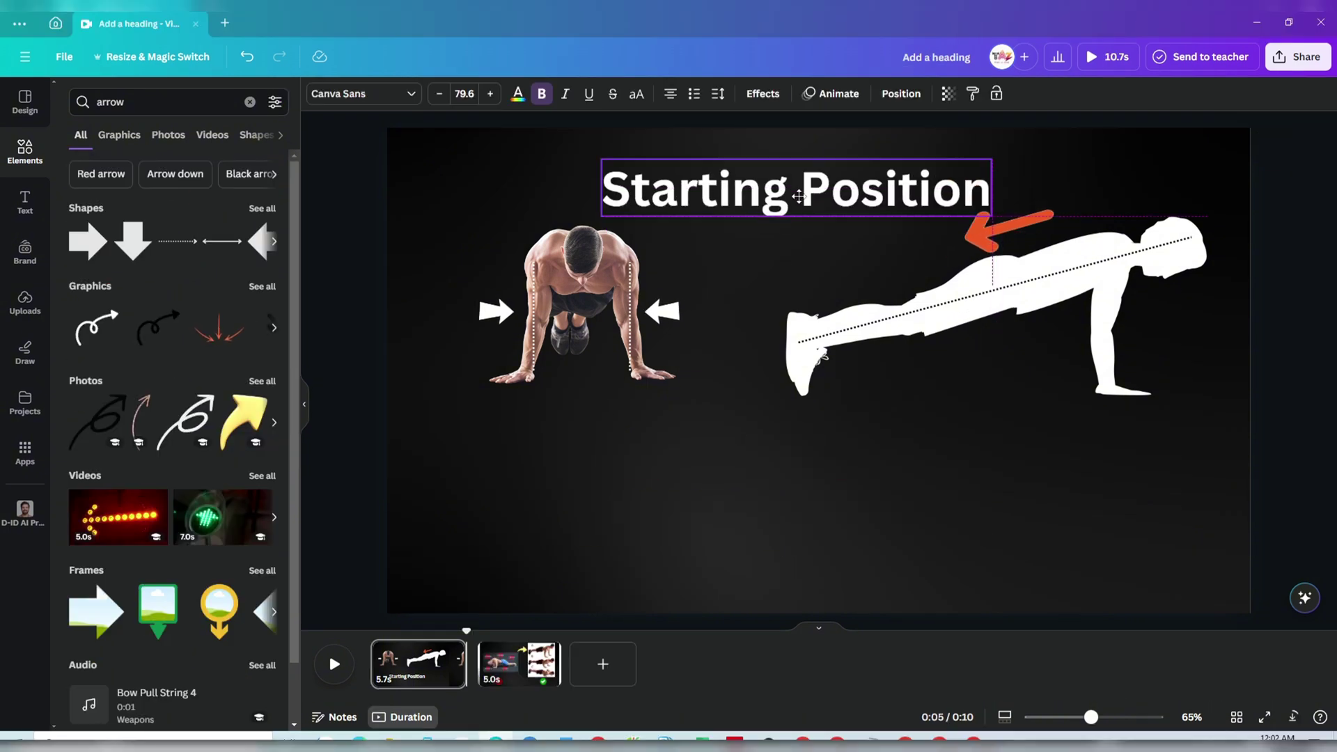
Step: Move the Starting Position heading up and both images lower on the page
drag(794, 187, 818, 166)
drag(501, 433, 1226, 209)
drag(975, 314, 974, 390)
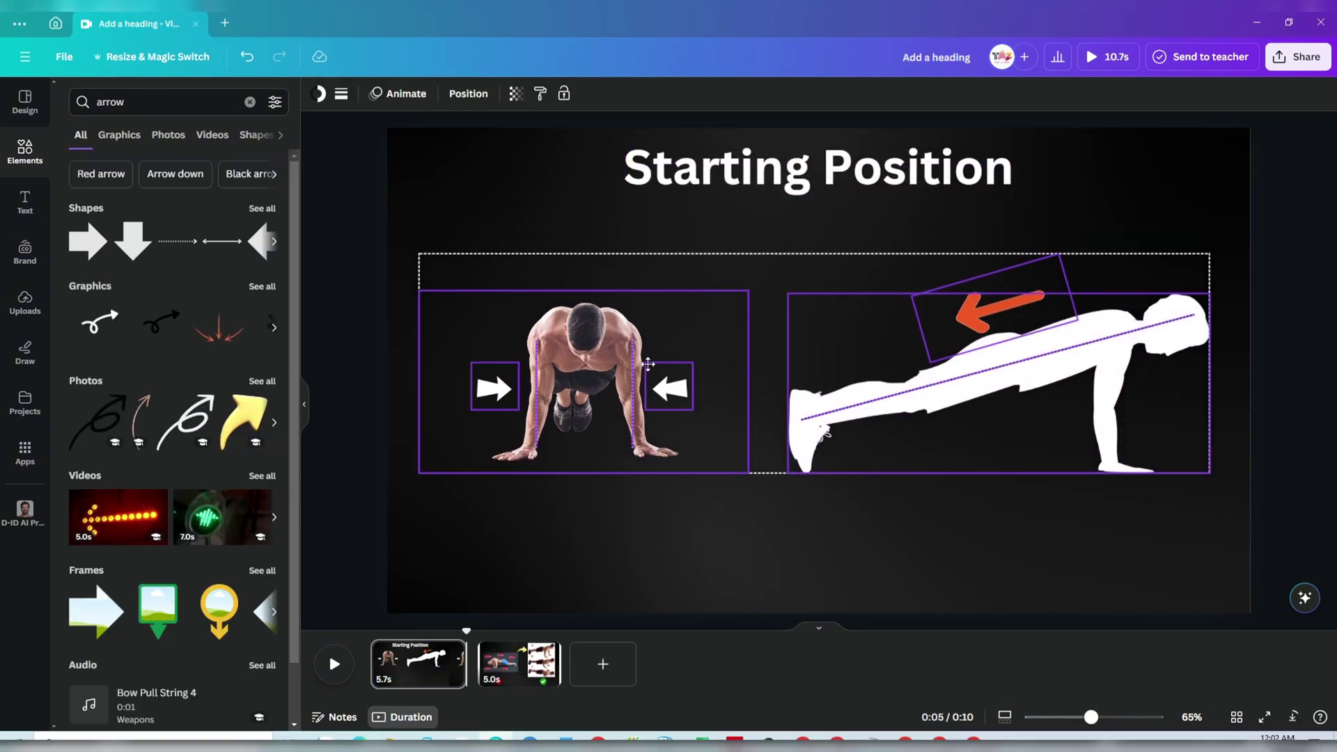
Step: Reposition the Starting Position heading, give it a Background text effect, and open the download settings
click(944, 181)
drag(943, 182, 917, 221)
click(761, 93)
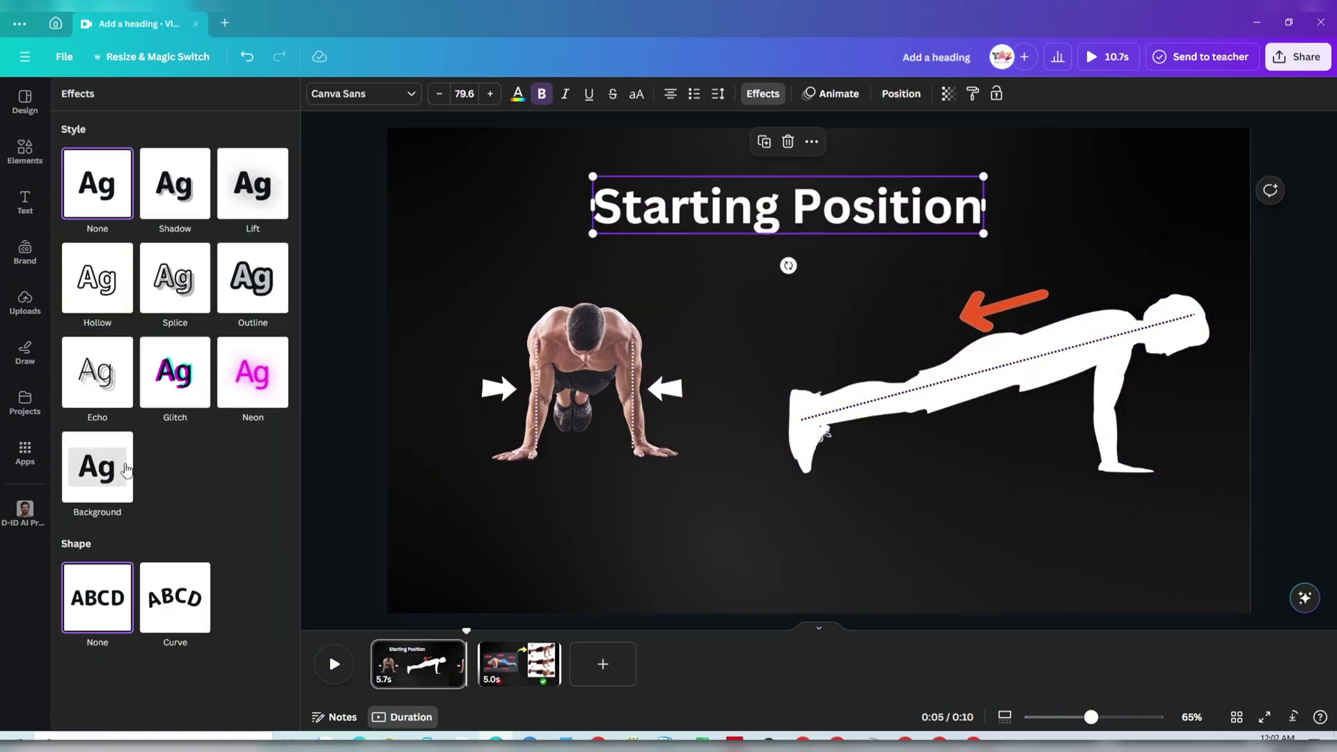
click(335, 664)
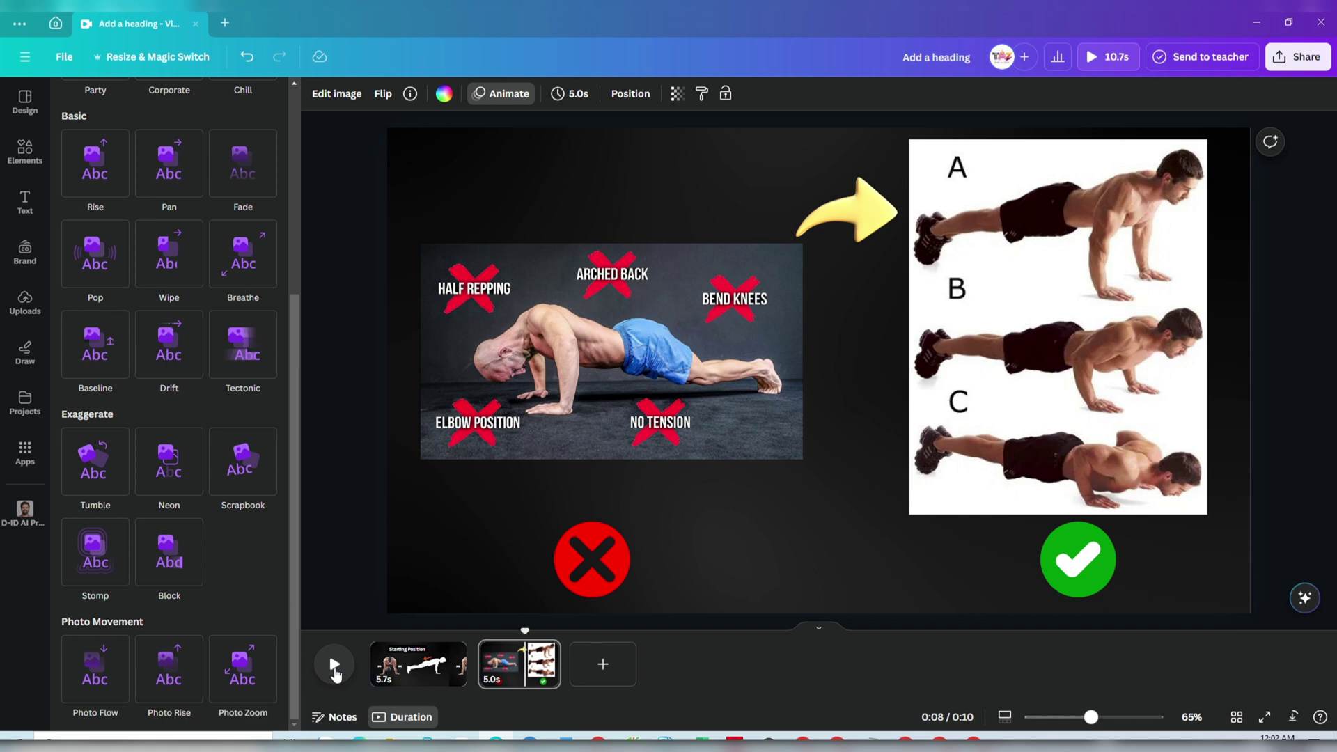
click(1297, 56)
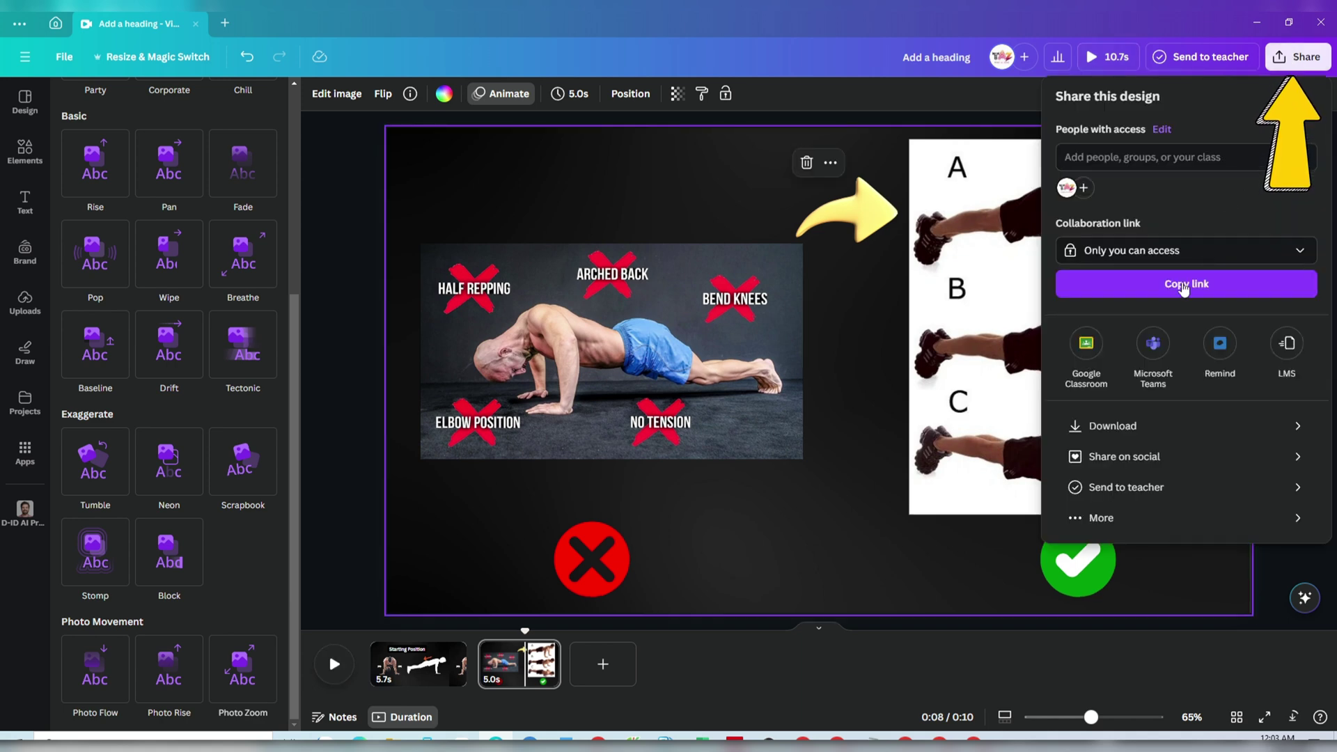
click(1108, 427)
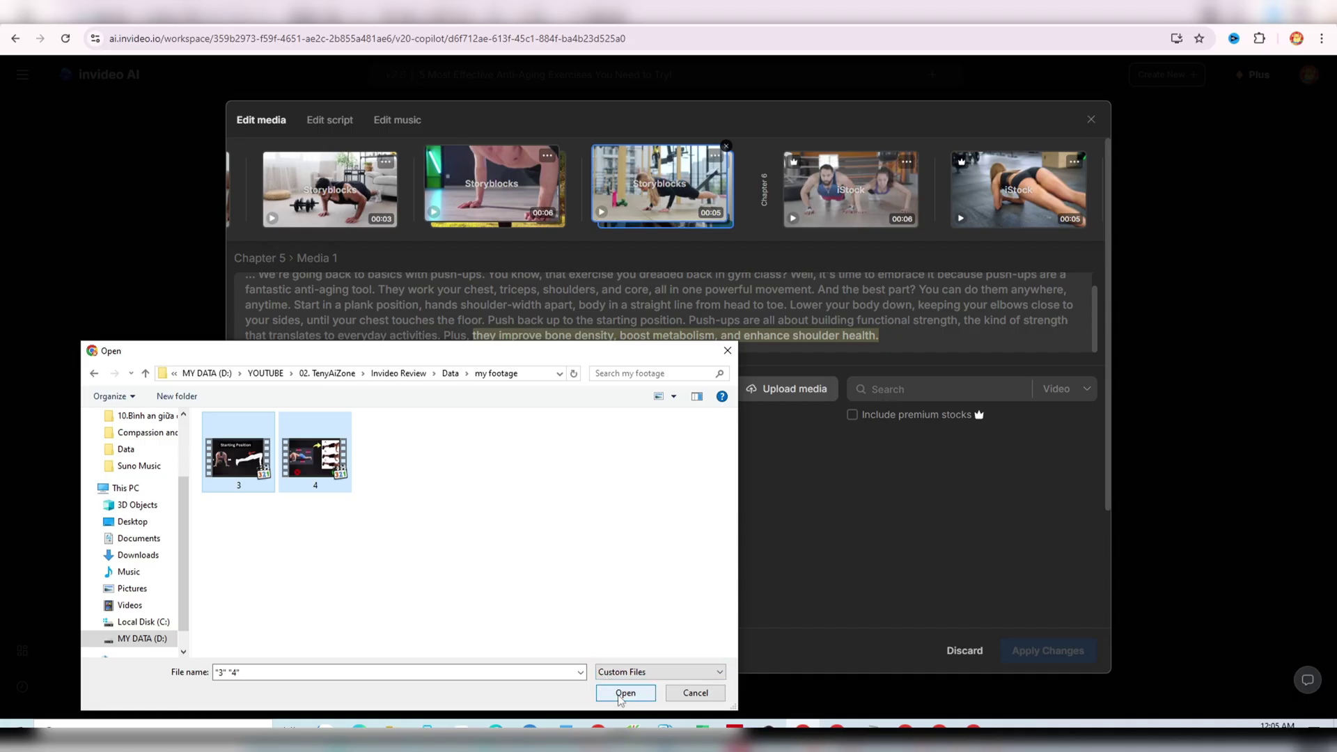
Step: Upload the push-up clips 3.mp4 and 4.mp4 and browse earlier chapter clips
click(624, 693)
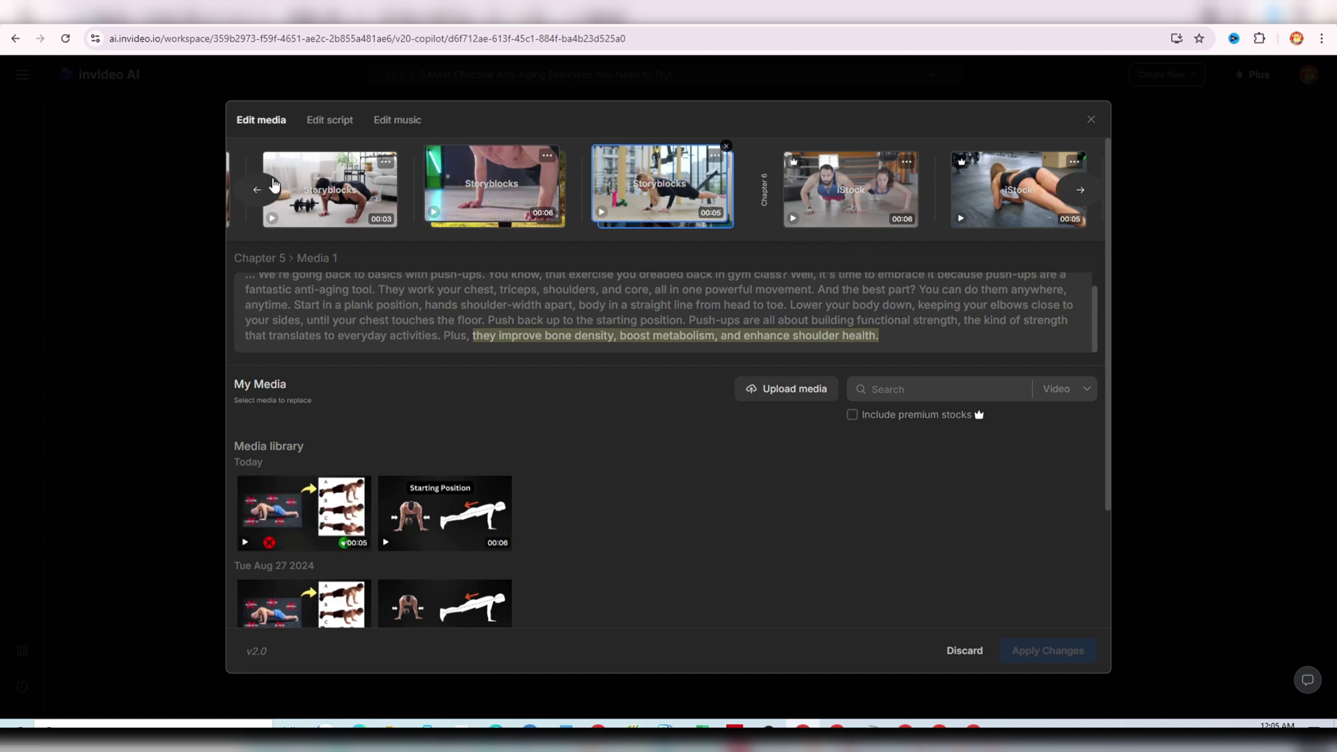
click(258, 190)
click(258, 191)
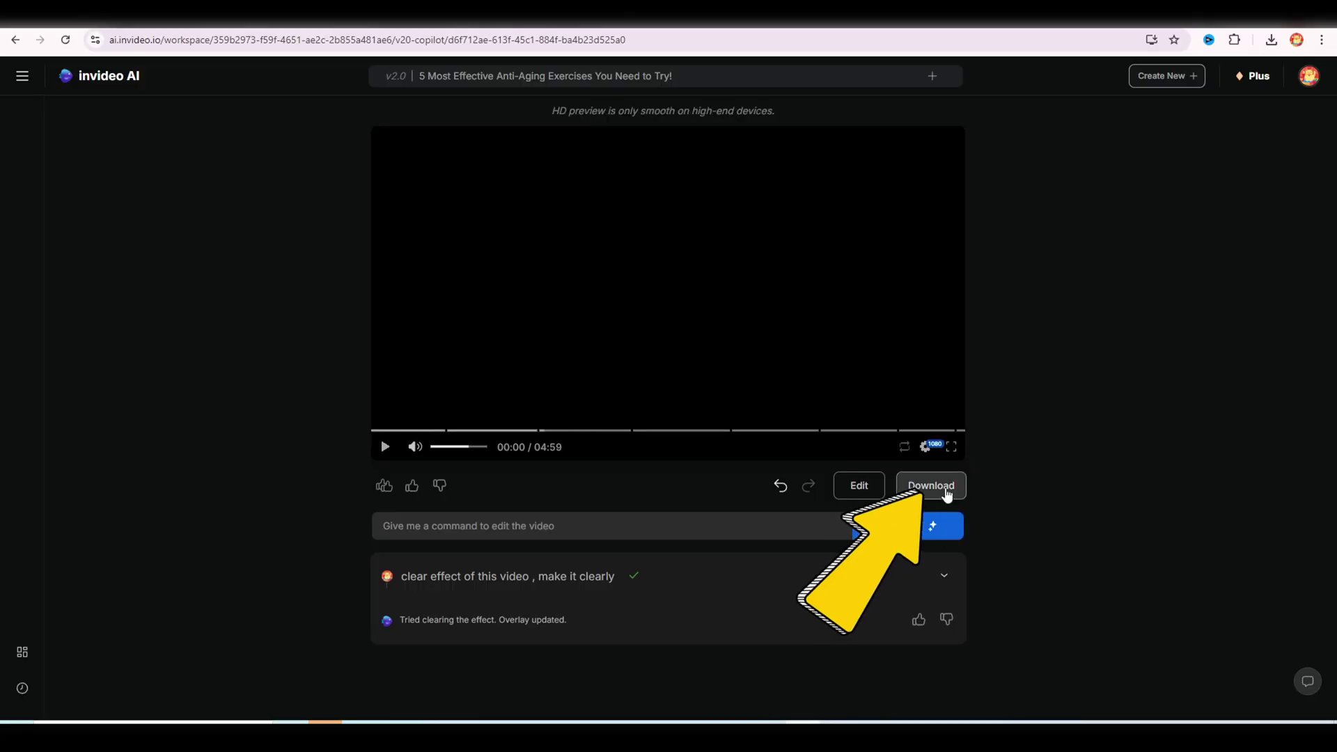
Step: Export the video at 1080p with no watermarks and no branding
click(950, 493)
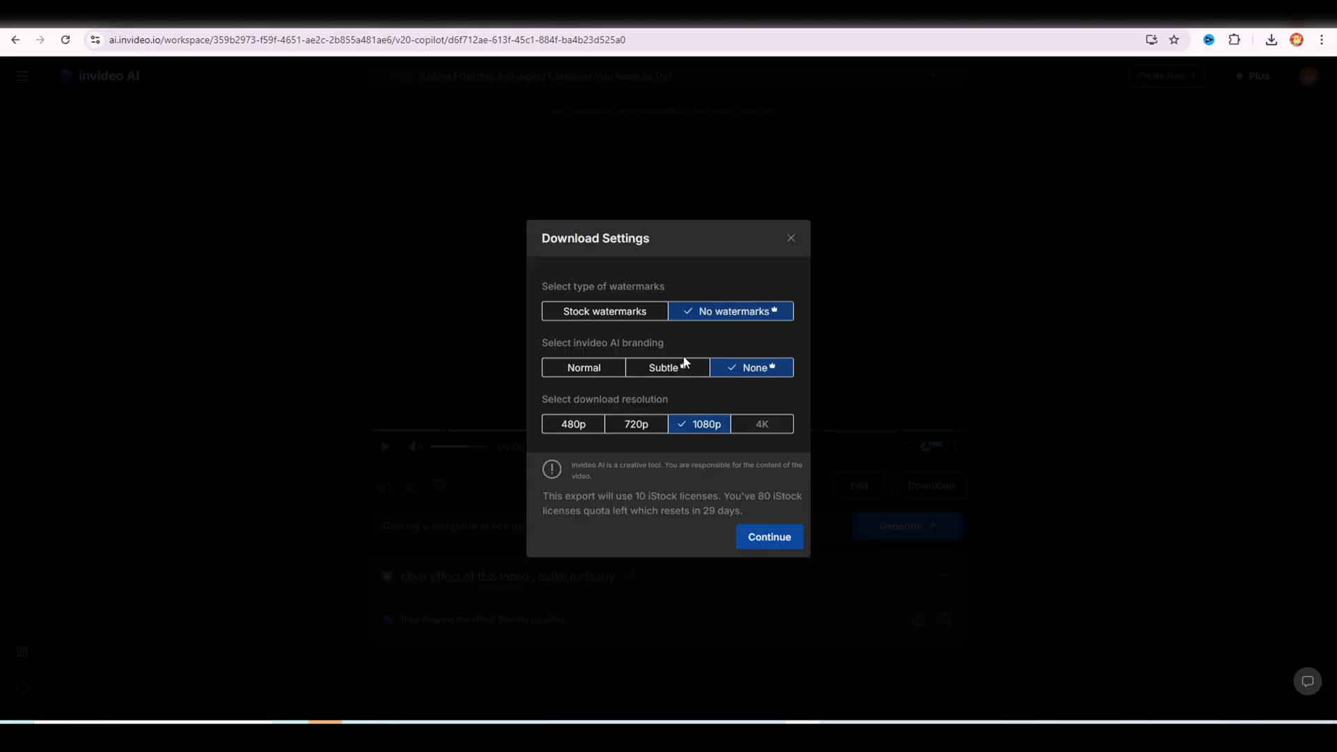
click(631, 319)
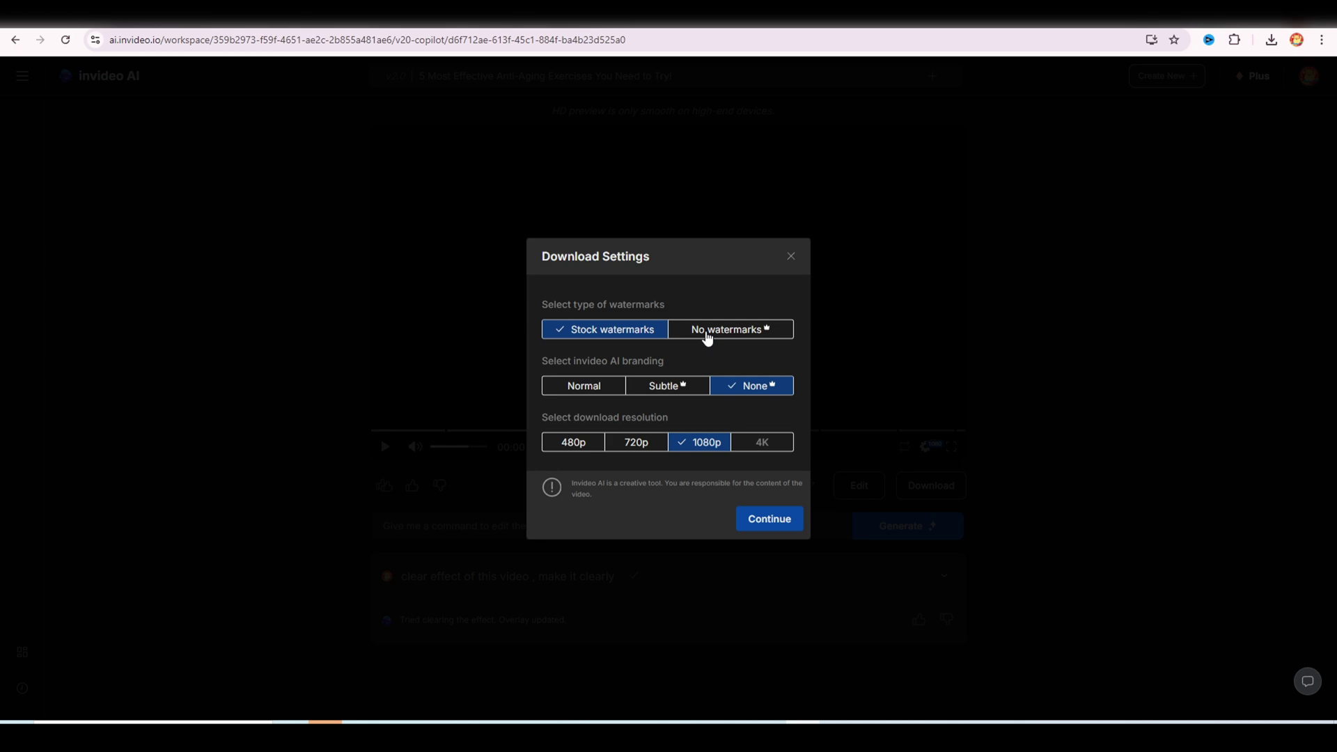
click(707, 334)
click(775, 556)
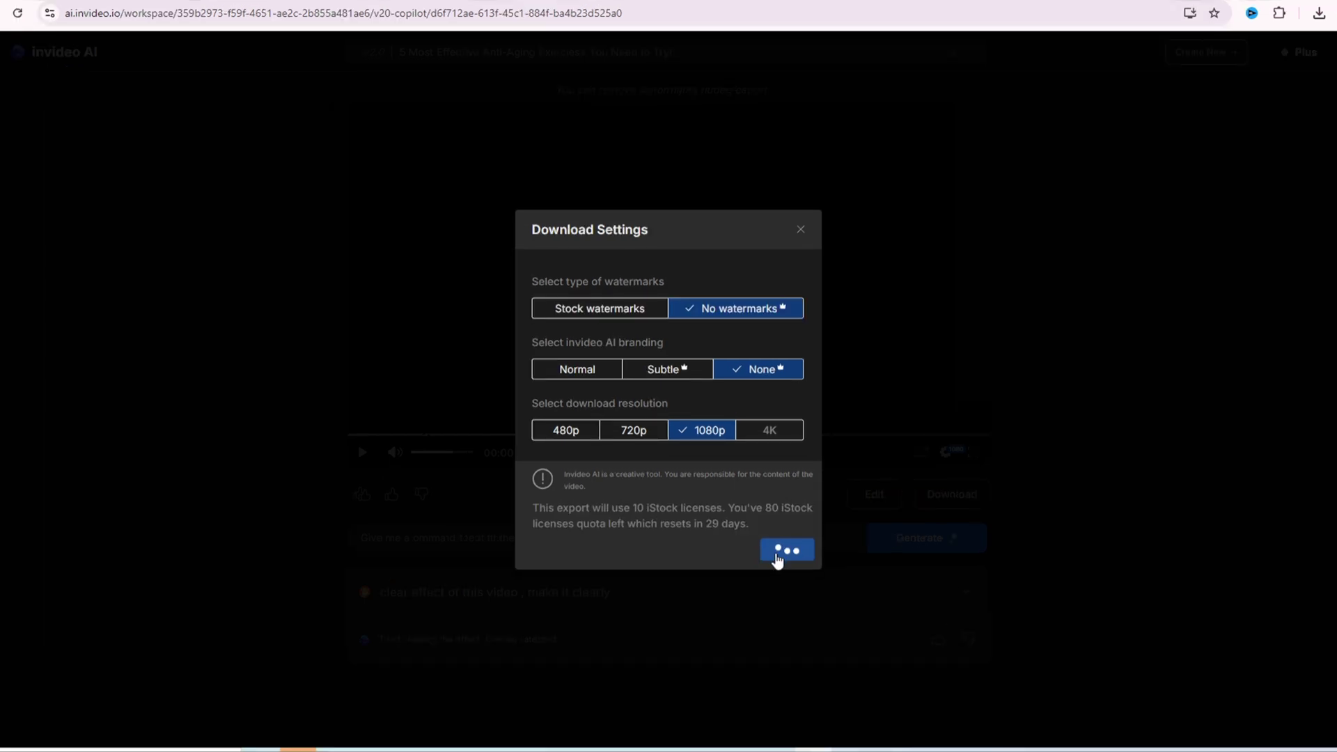